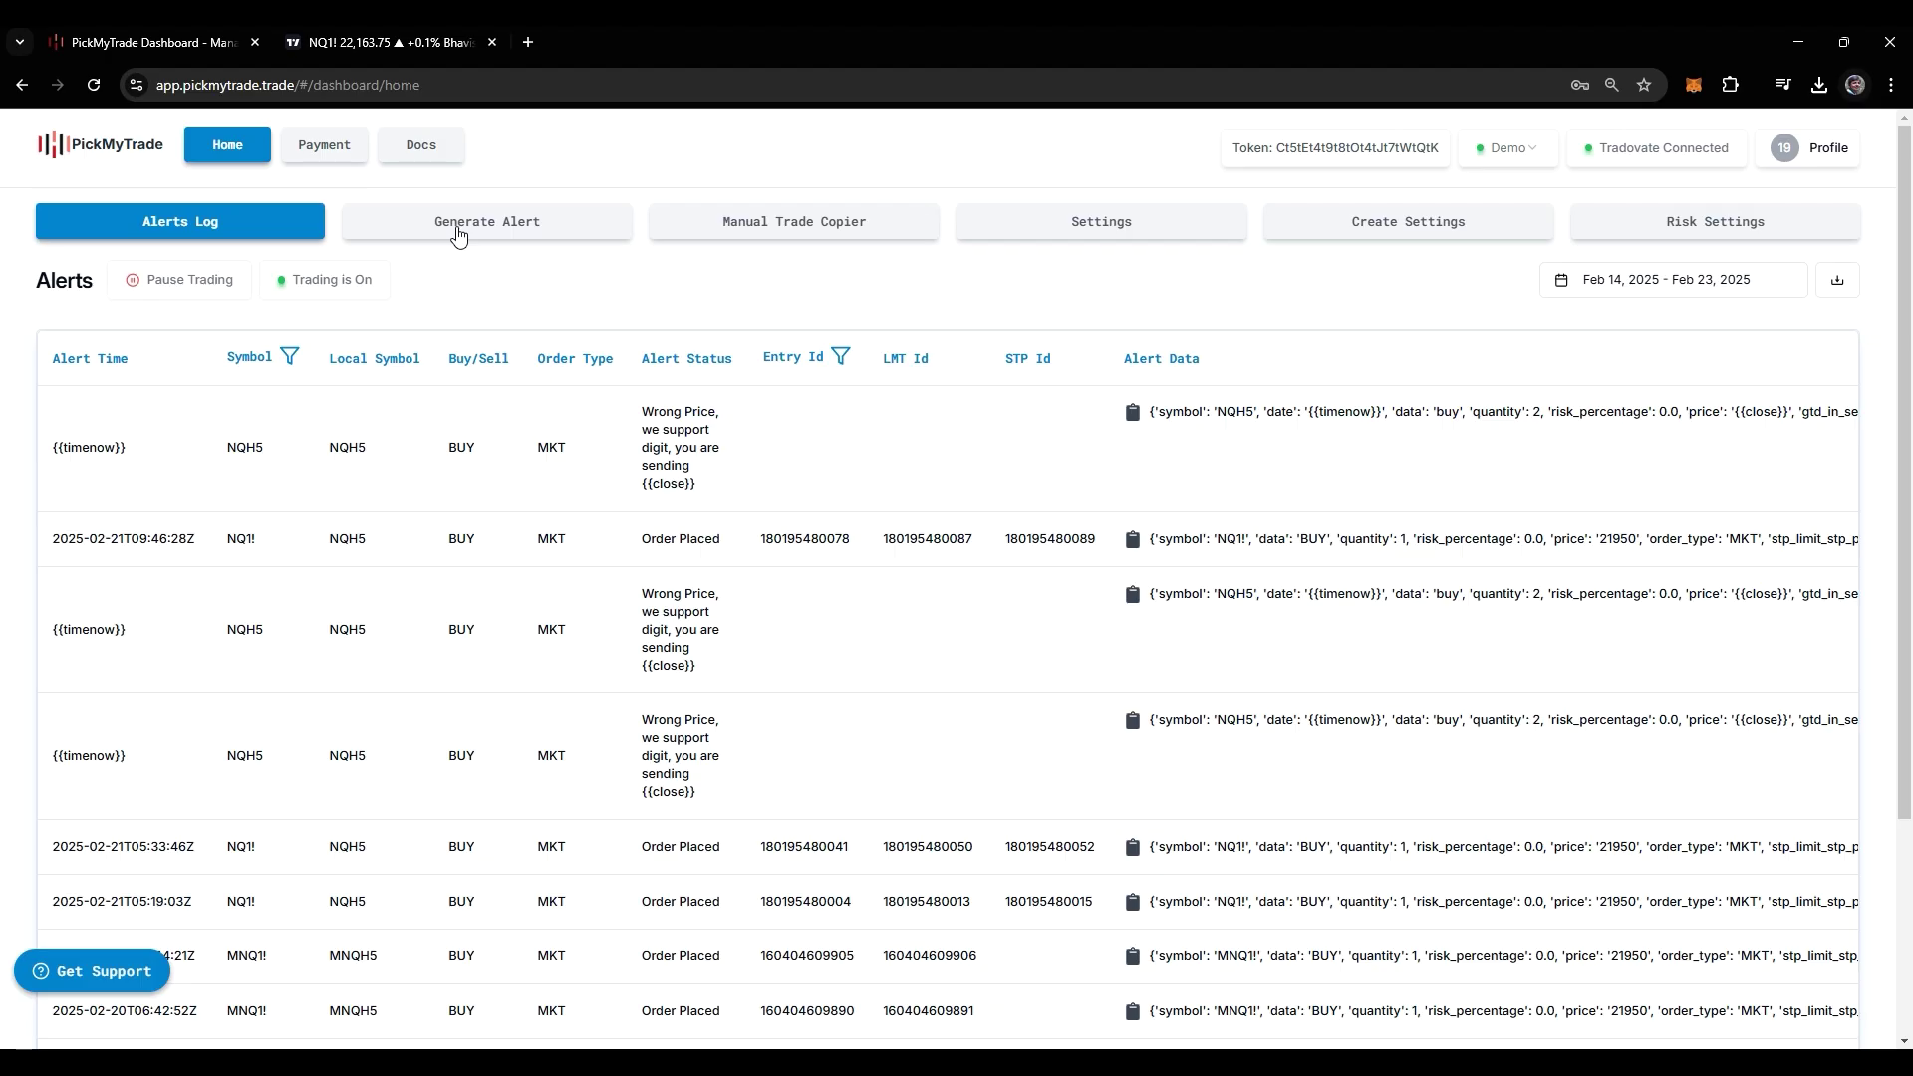
Start a new PickMyTrade alert with STRATEGY as its TradingView source
{"action": "left_click", "coordinate": [458, 231]}
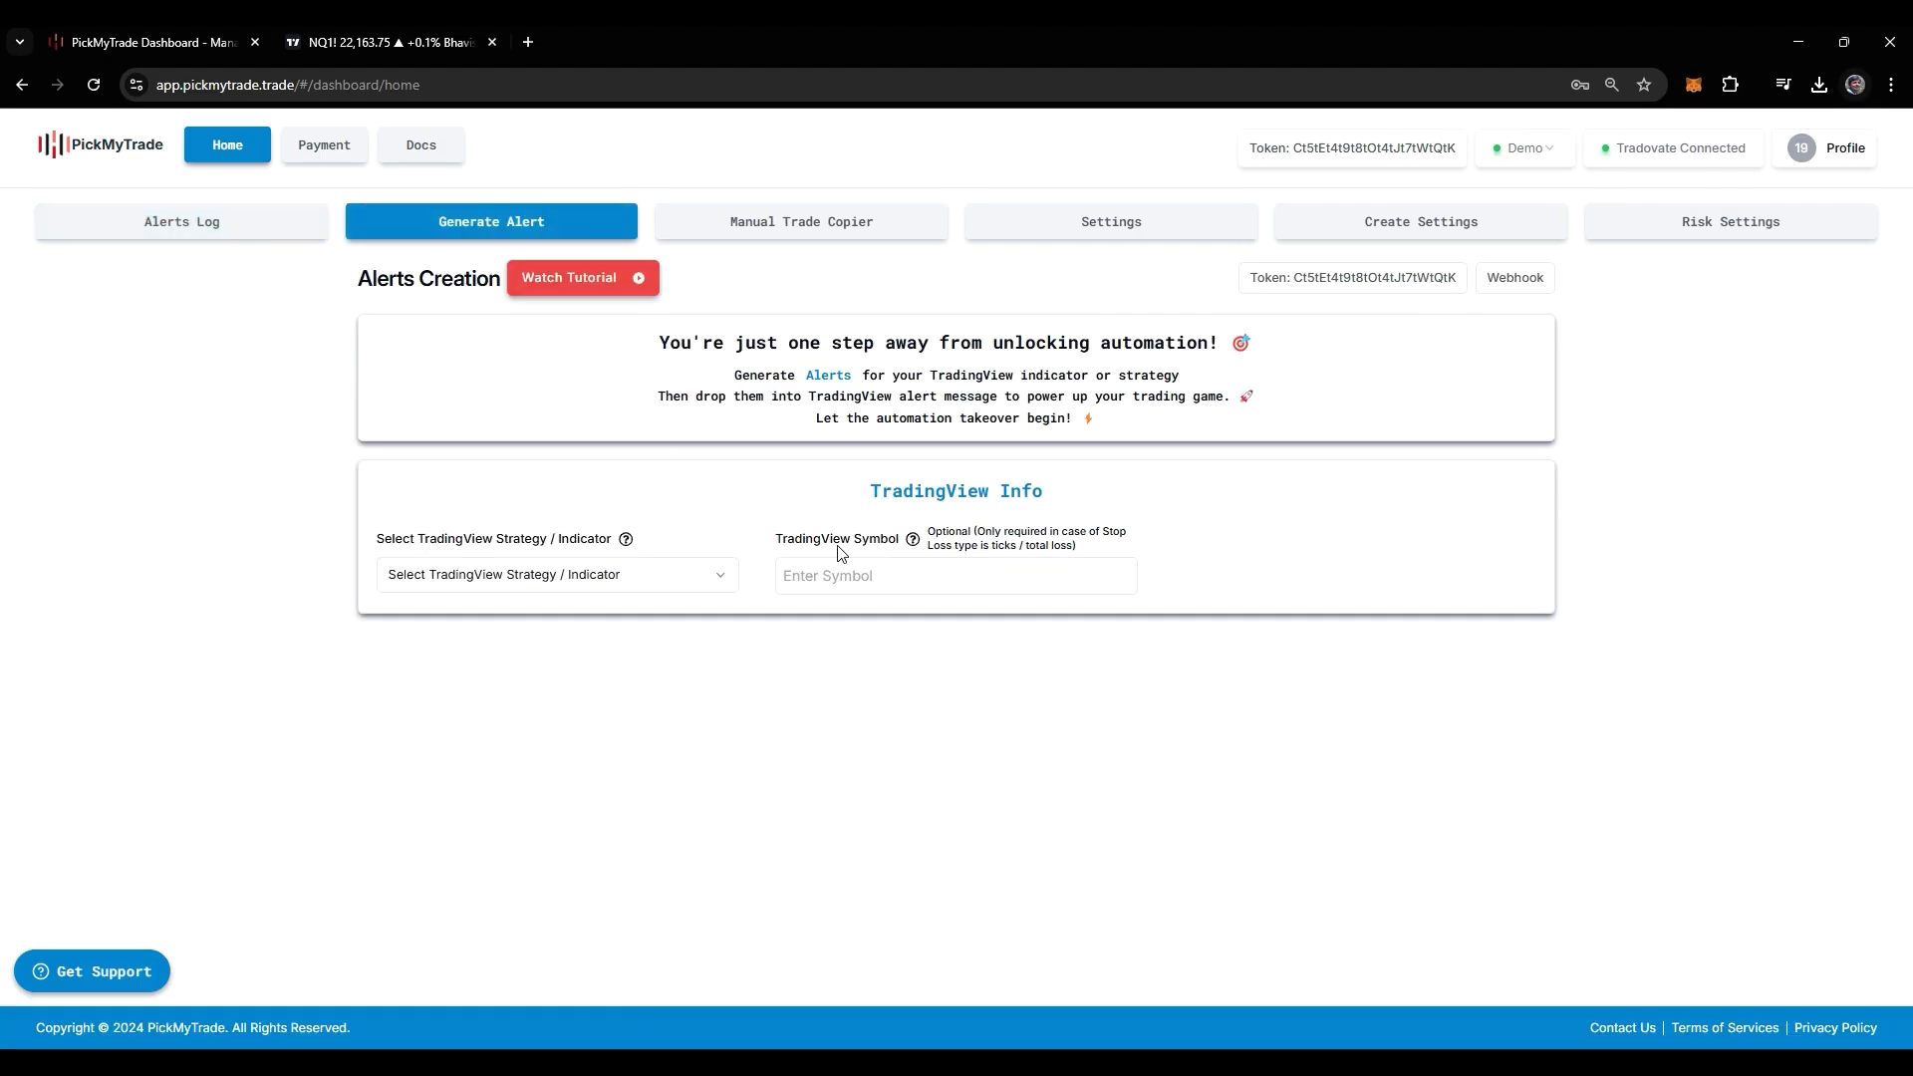
{"action": "left_click", "coordinate": [675, 585]}
{"action": "left_click", "coordinate": [634, 654]}
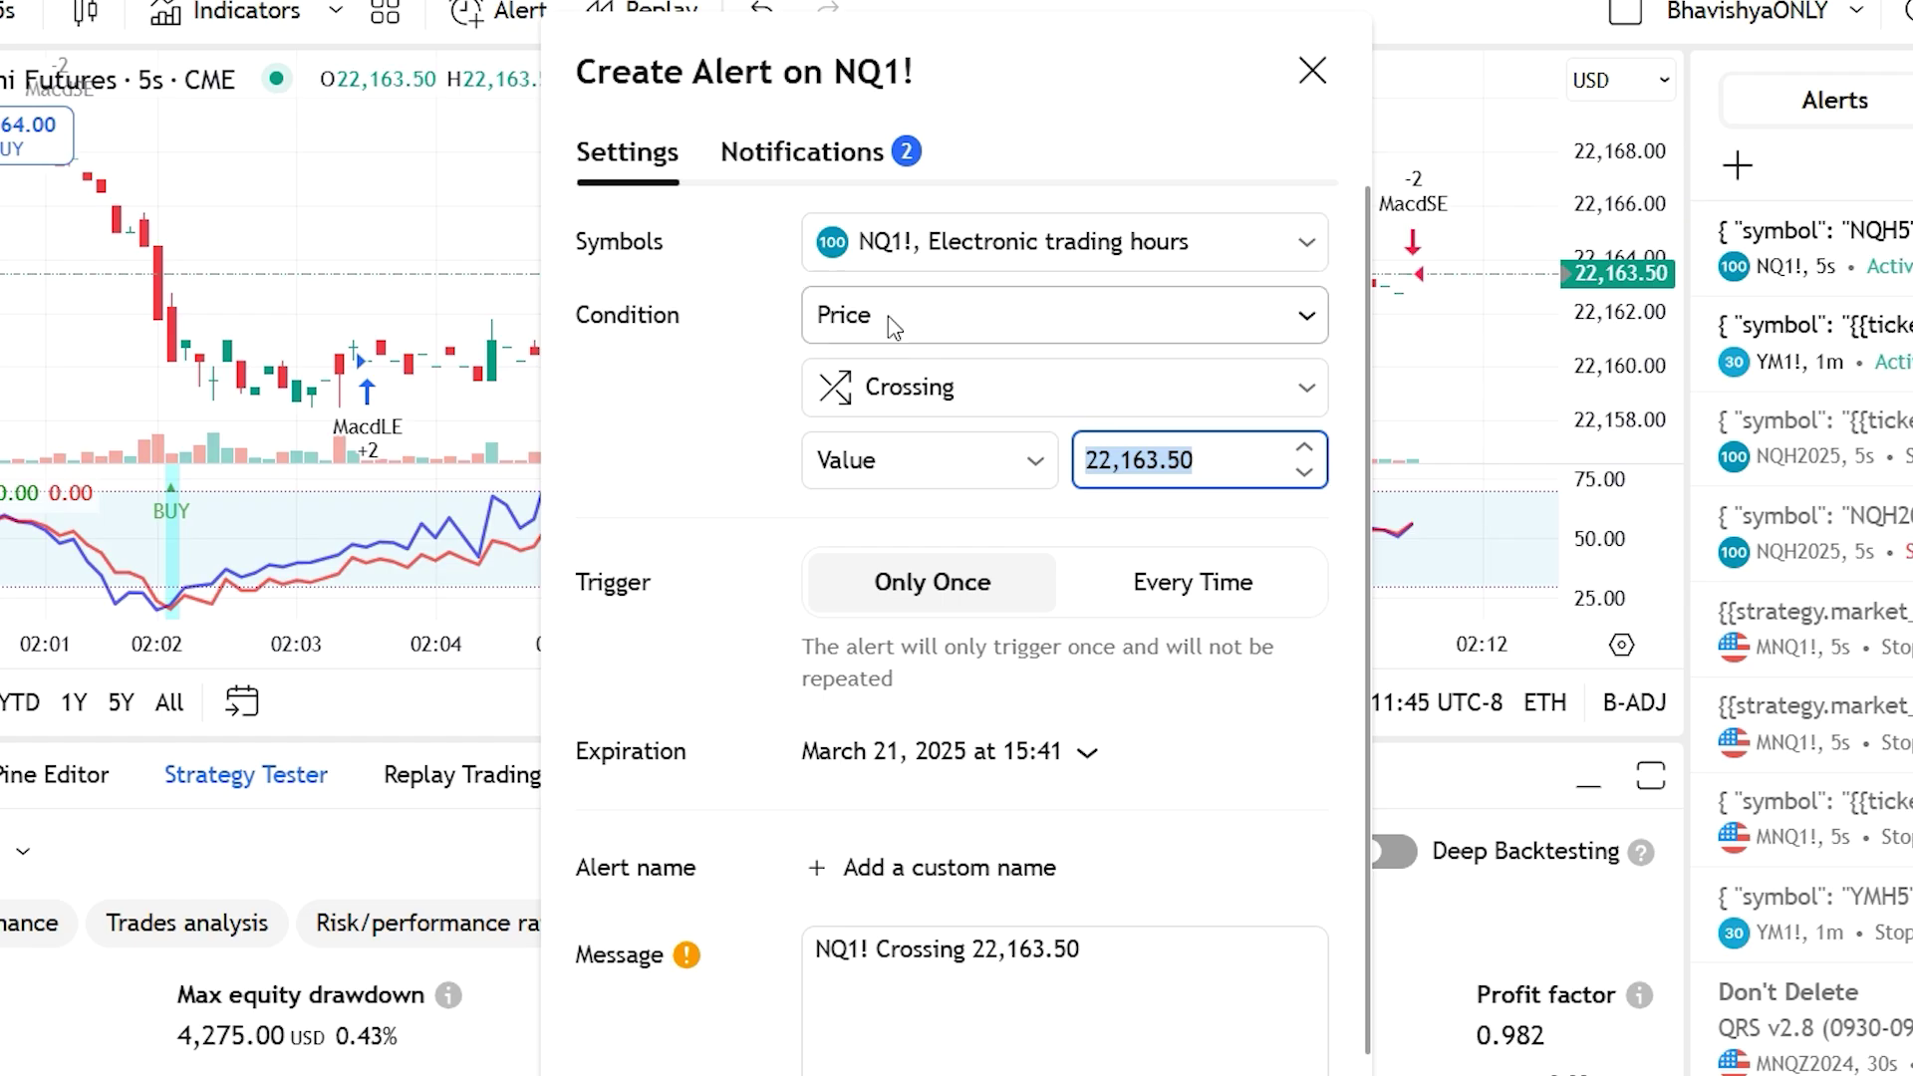
Set the TradingView alert condition to BB %b - RSI instead of MACD Strategy, checking the Crossing options
{"action": "left_click", "coordinate": [904, 356]}
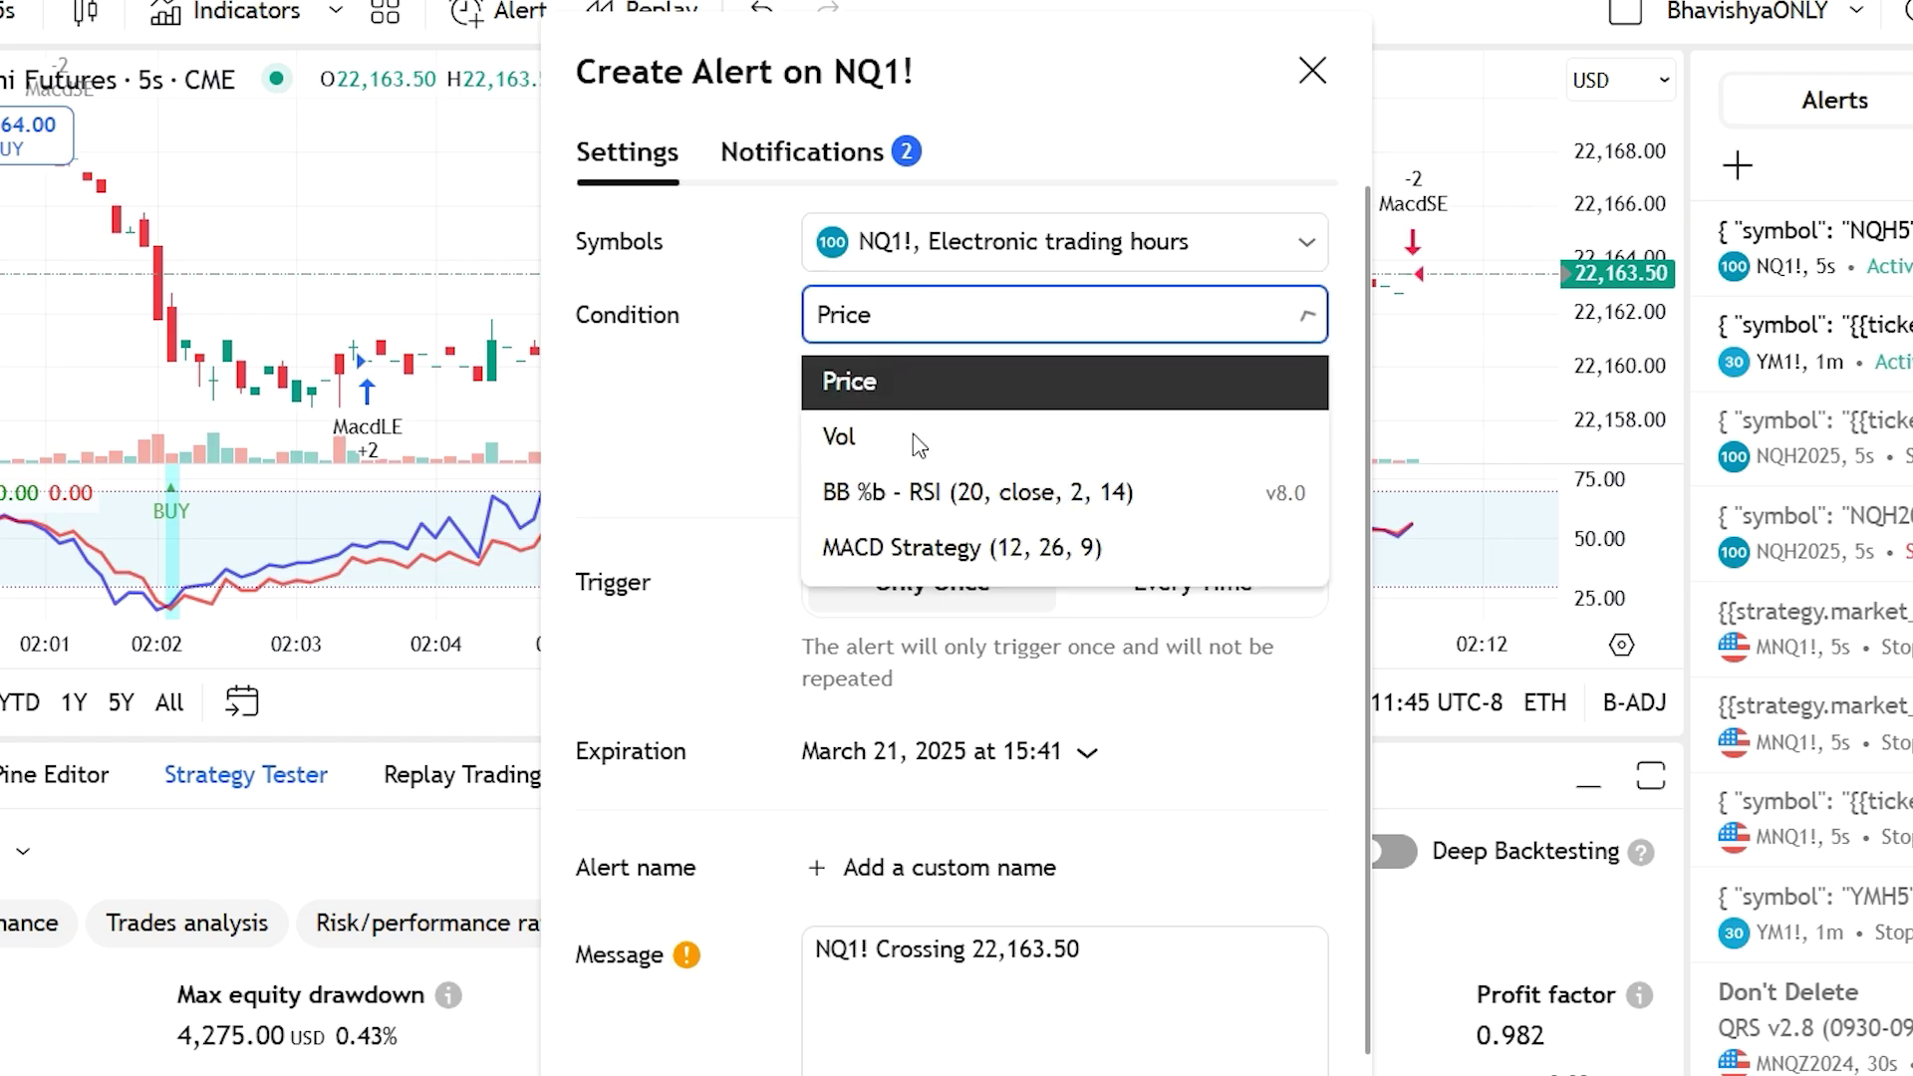
{"action": "left_click", "coordinate": [927, 548]}
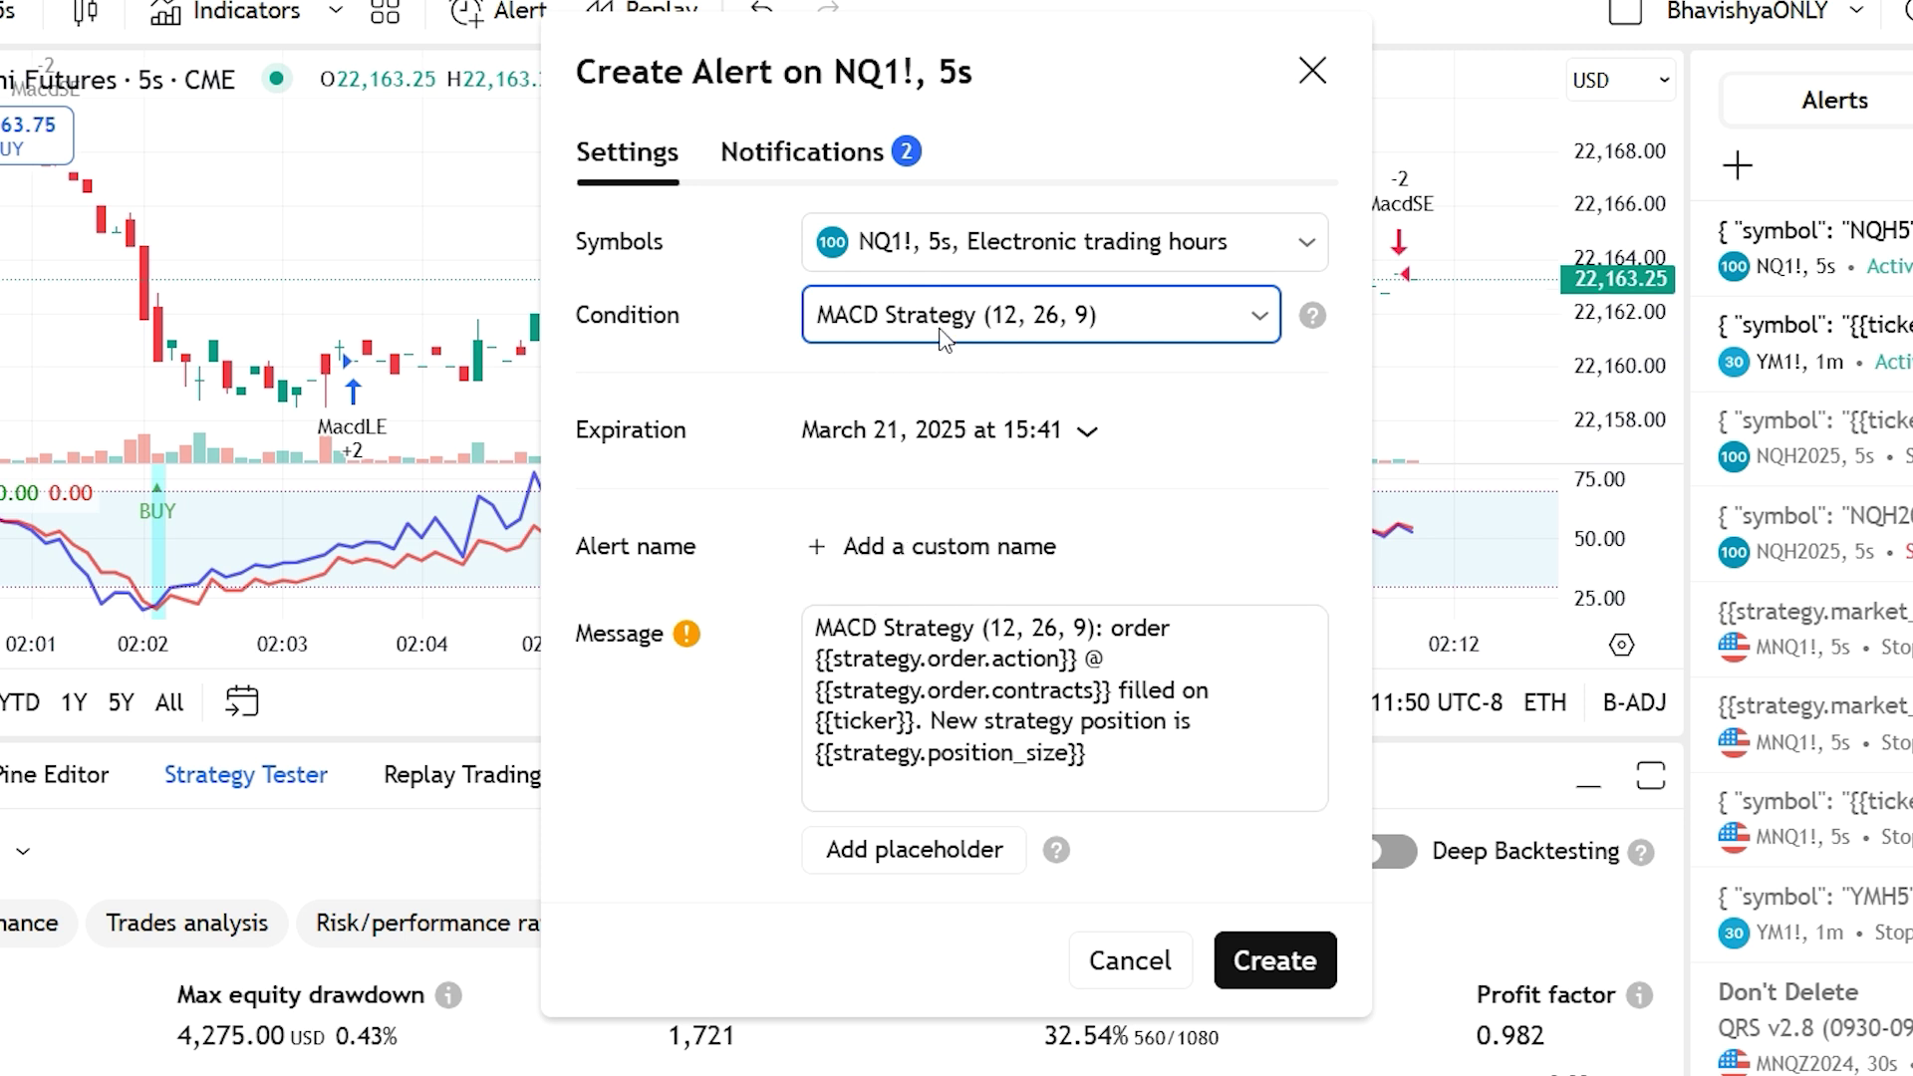
{"action": "left_click", "coordinate": [947, 329]}
{"action": "left_click", "coordinate": [902, 493]}
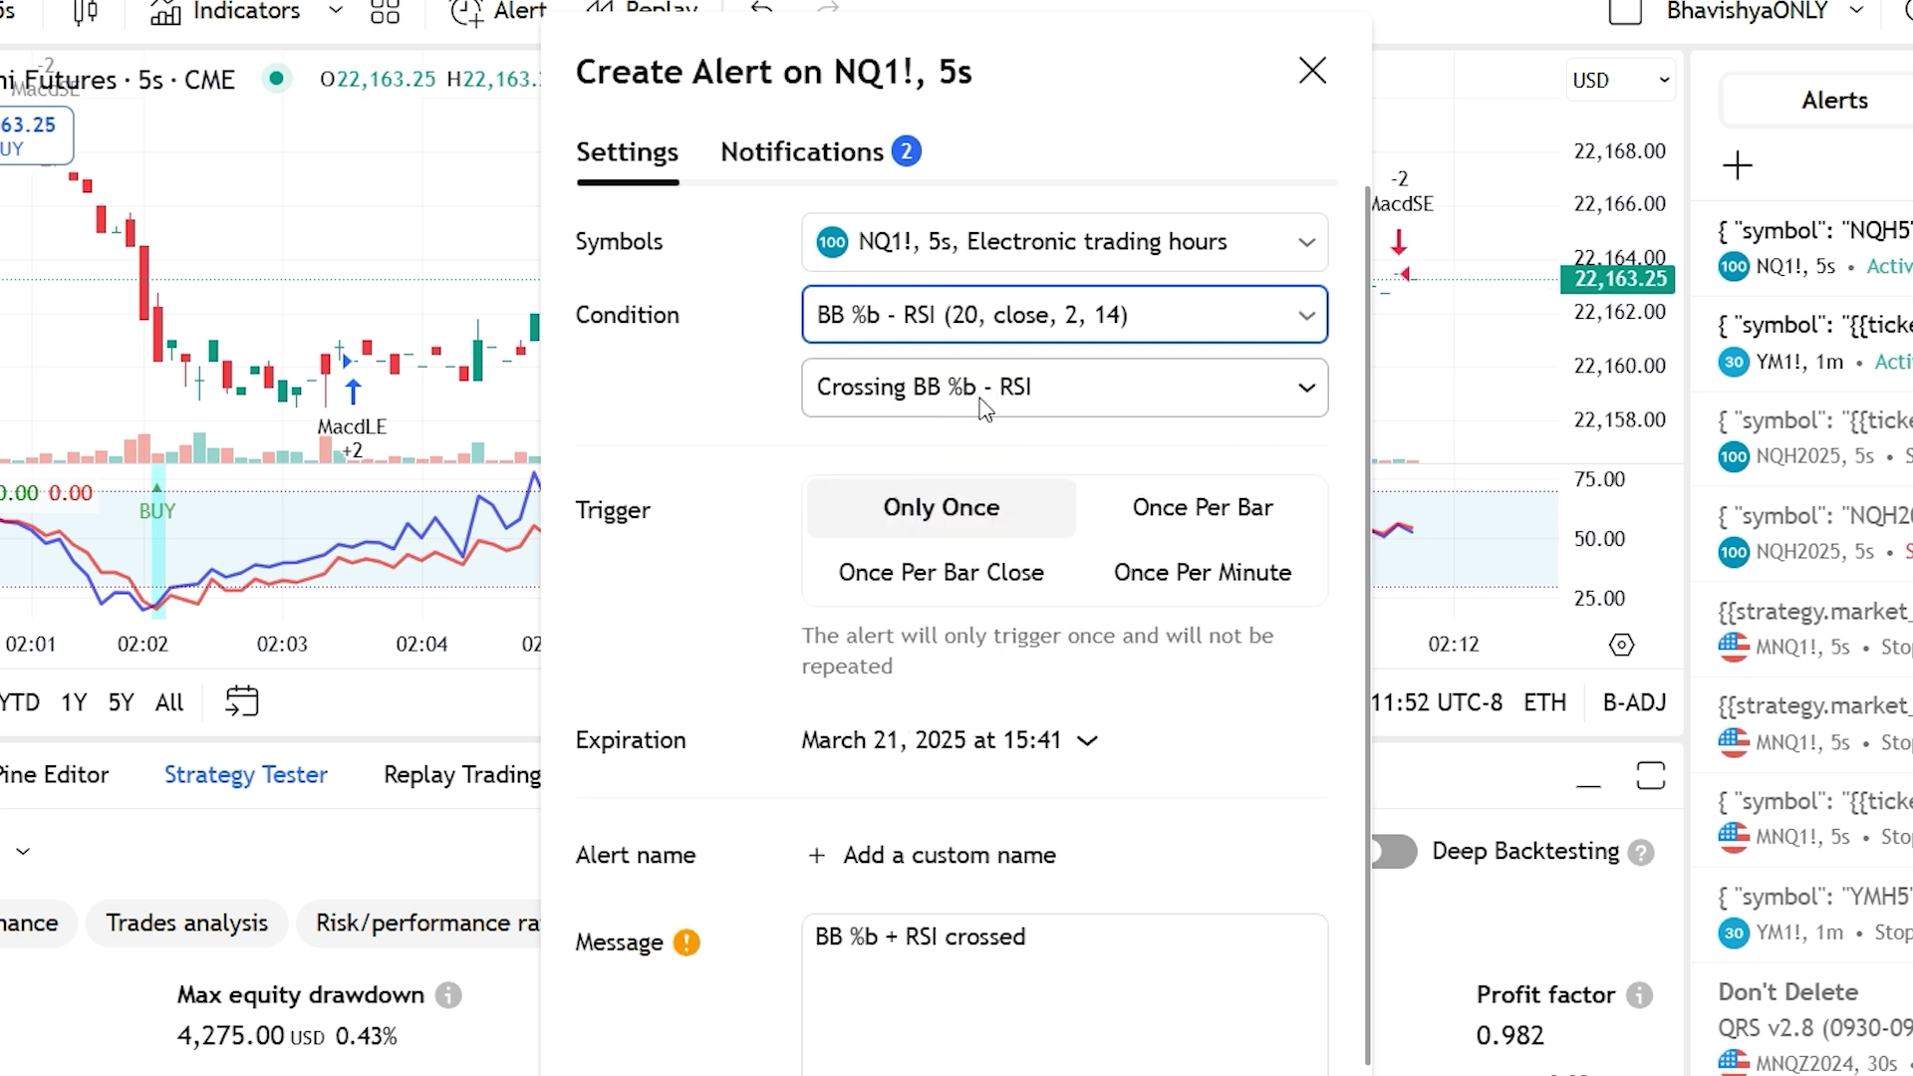
{"action": "left_click", "coordinate": [985, 401]}
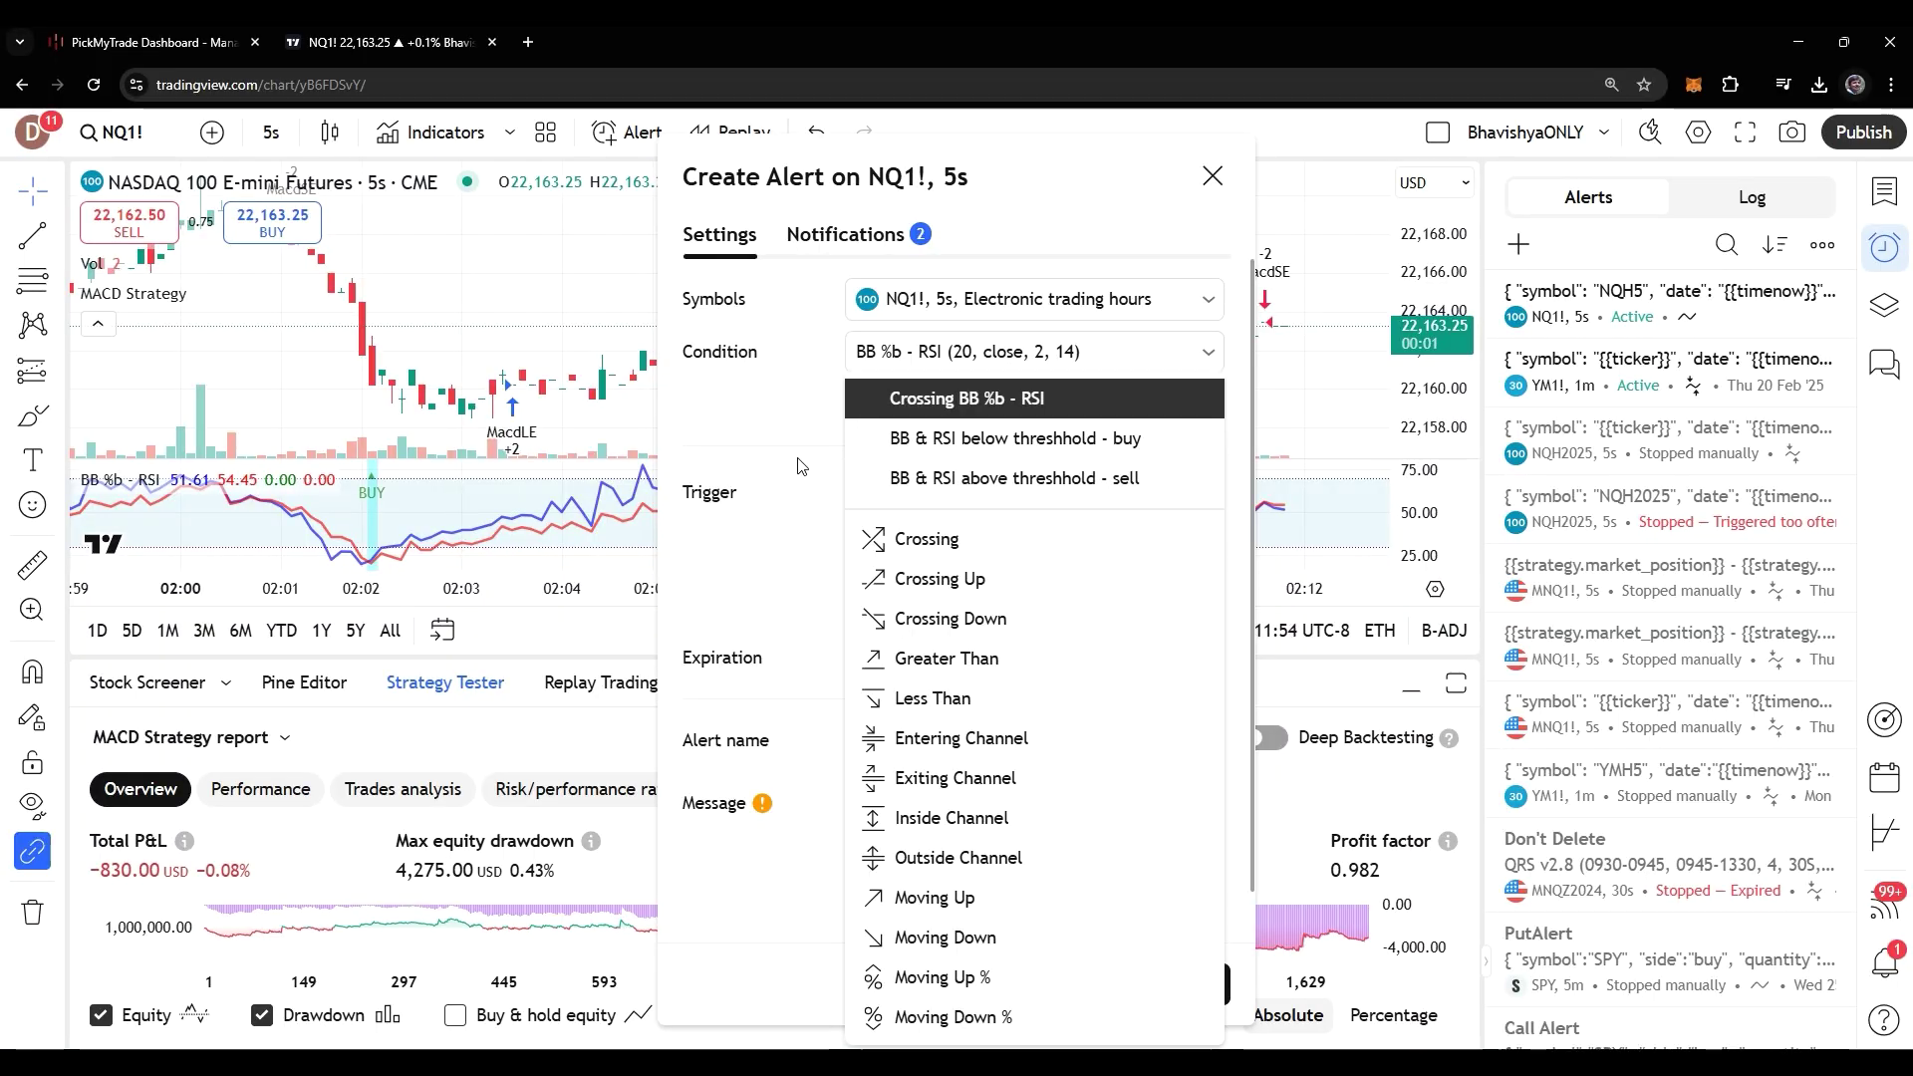
{"action": "left_click", "coordinate": [843, 380]}
{"action": "left_click", "coordinate": [864, 327]}
Search NQ in the TradingView Symbol field and choose NQH5
{"action": "left_click", "coordinate": [469, 431]}
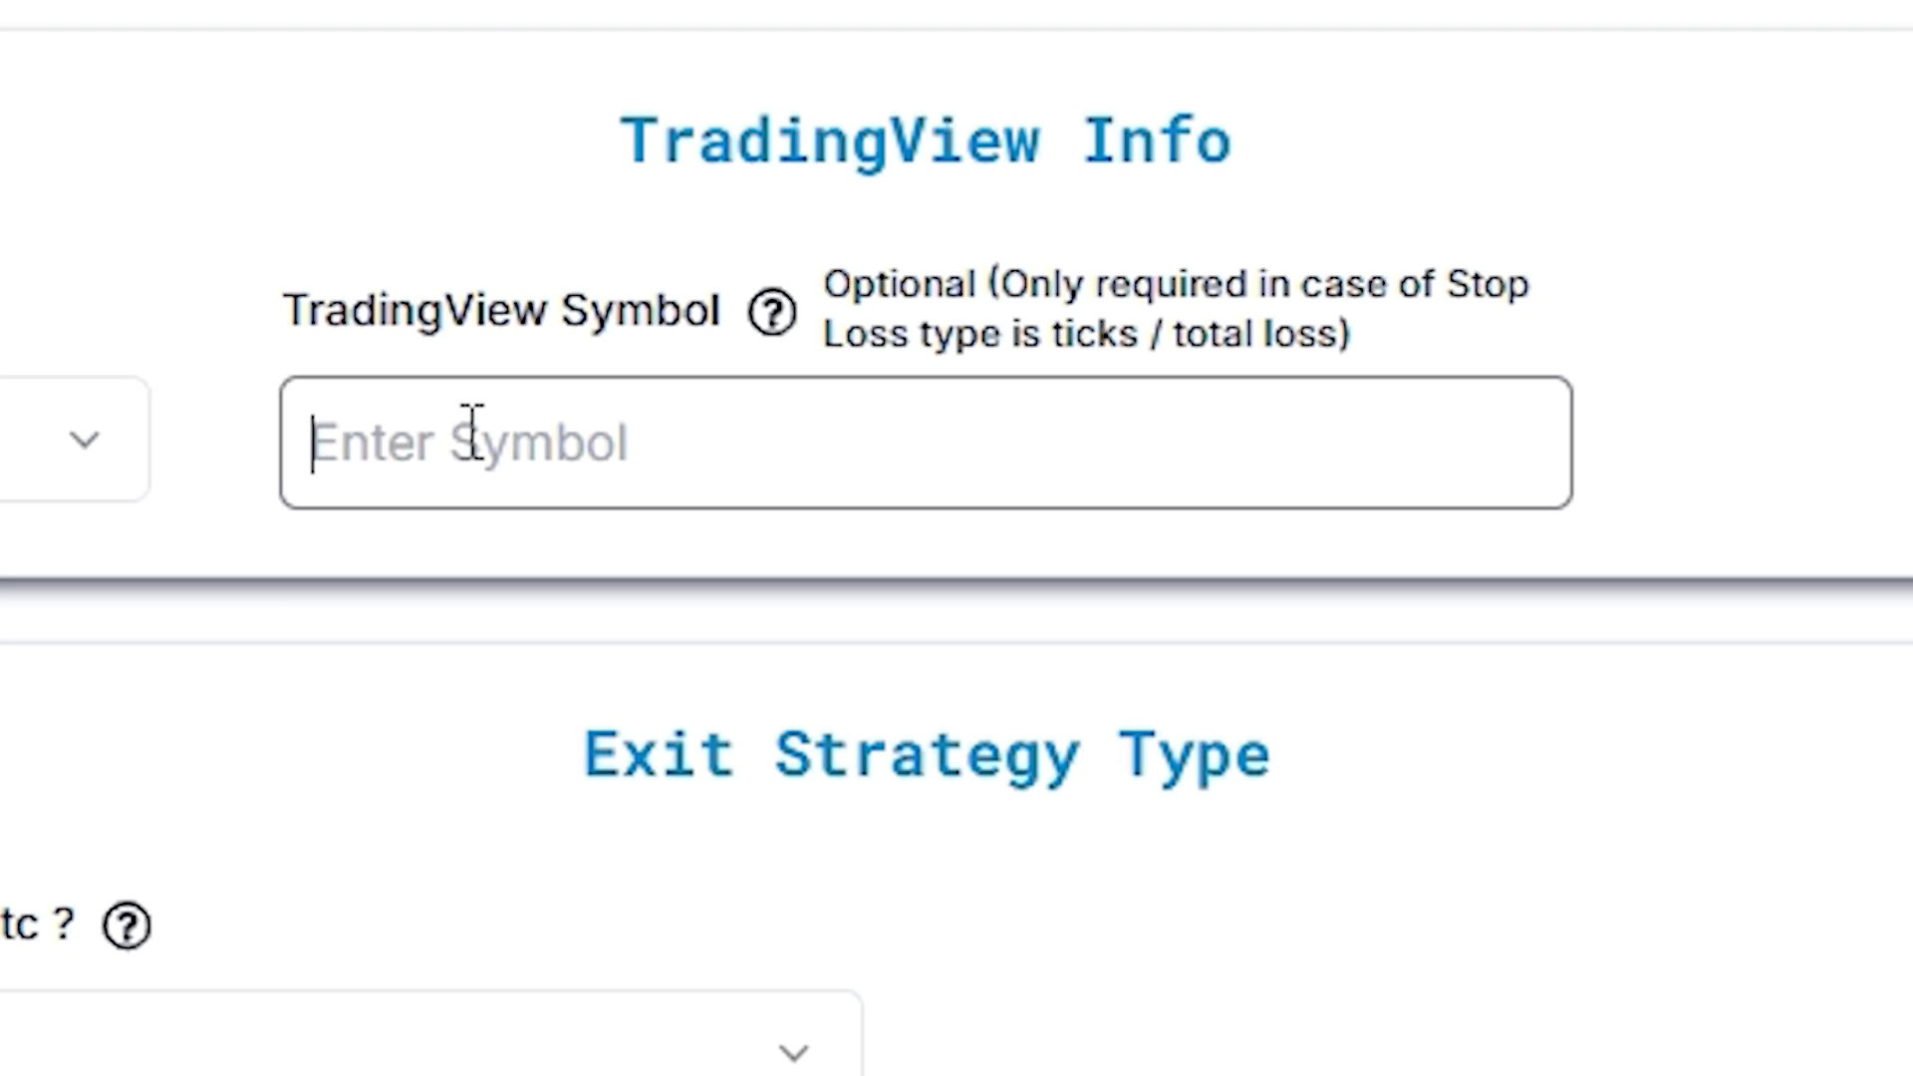
{"action": "type", "text": "NQ"}
{"action": "left_click", "coordinate": [381, 704]}
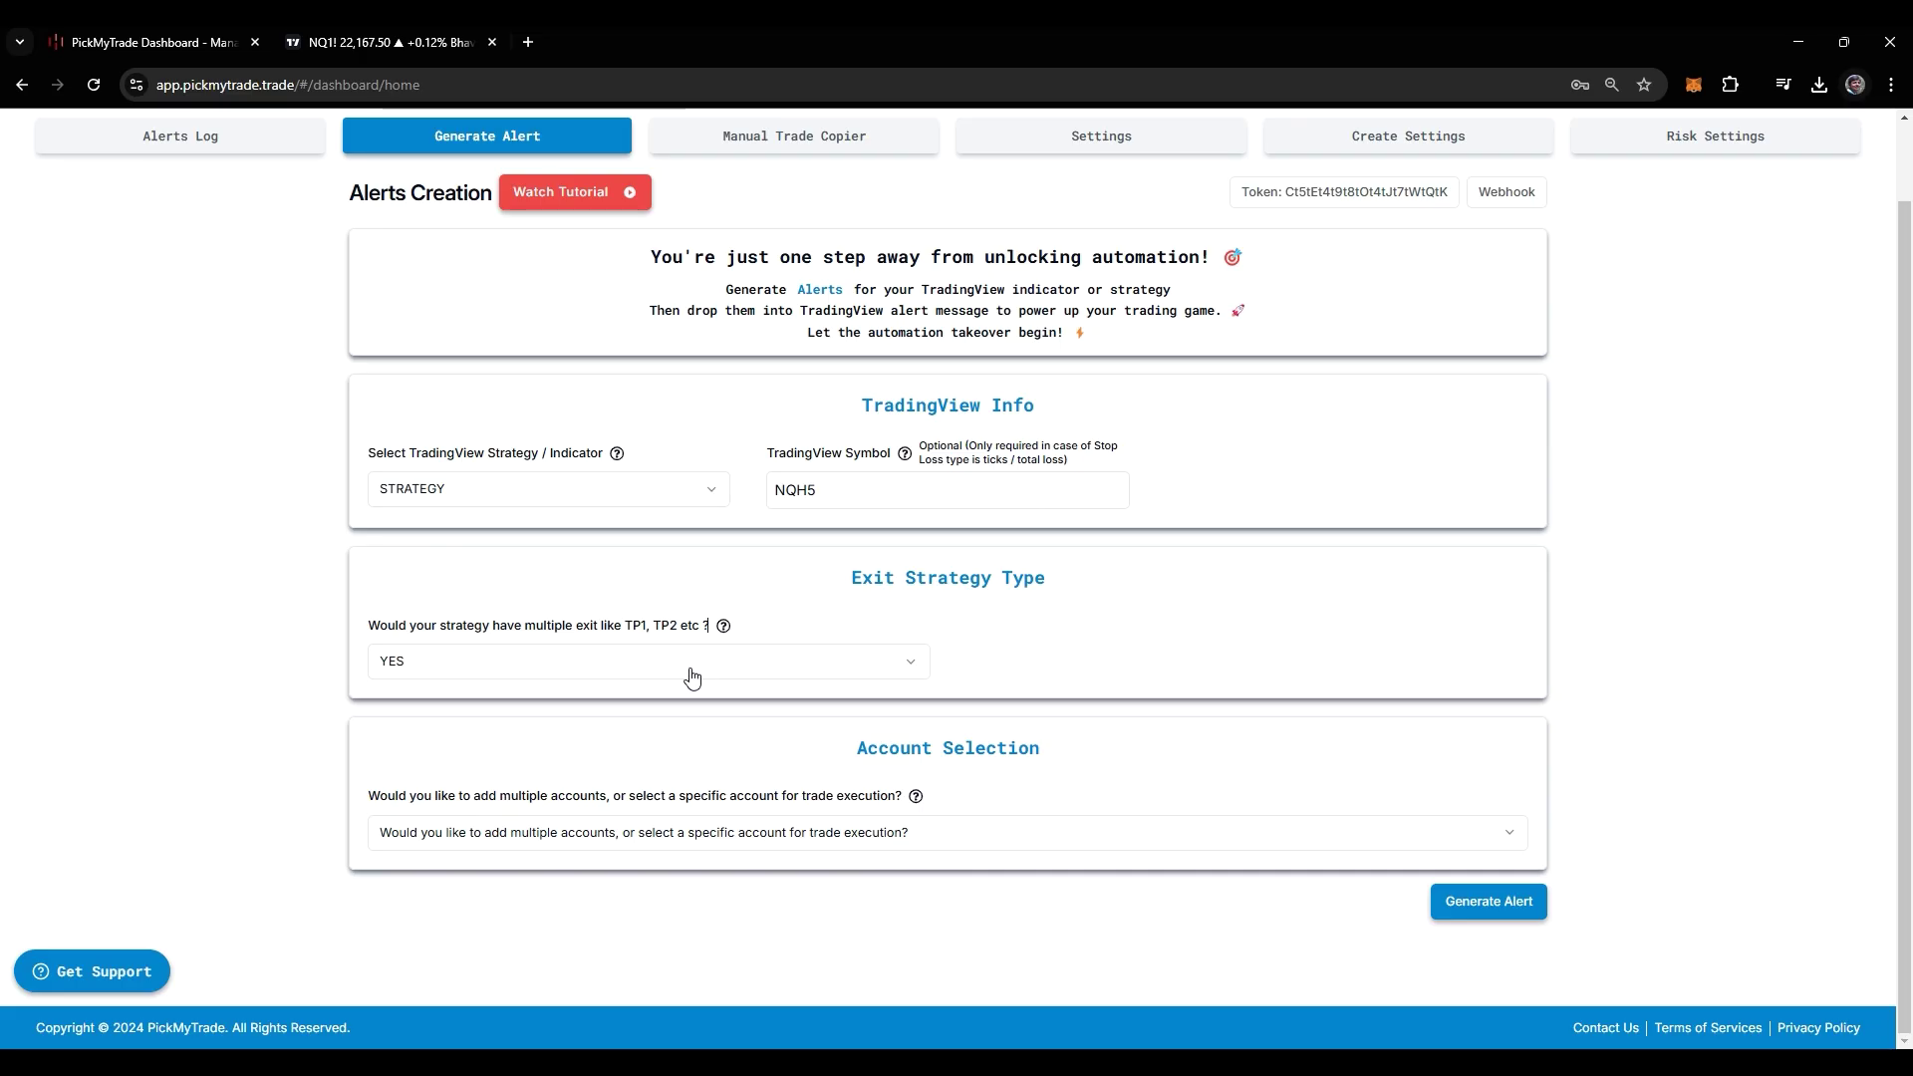
Answer NO to the multiple-exit question
{"action": "left_click", "coordinate": [684, 671]}
{"action": "left_click", "coordinate": [610, 739]}
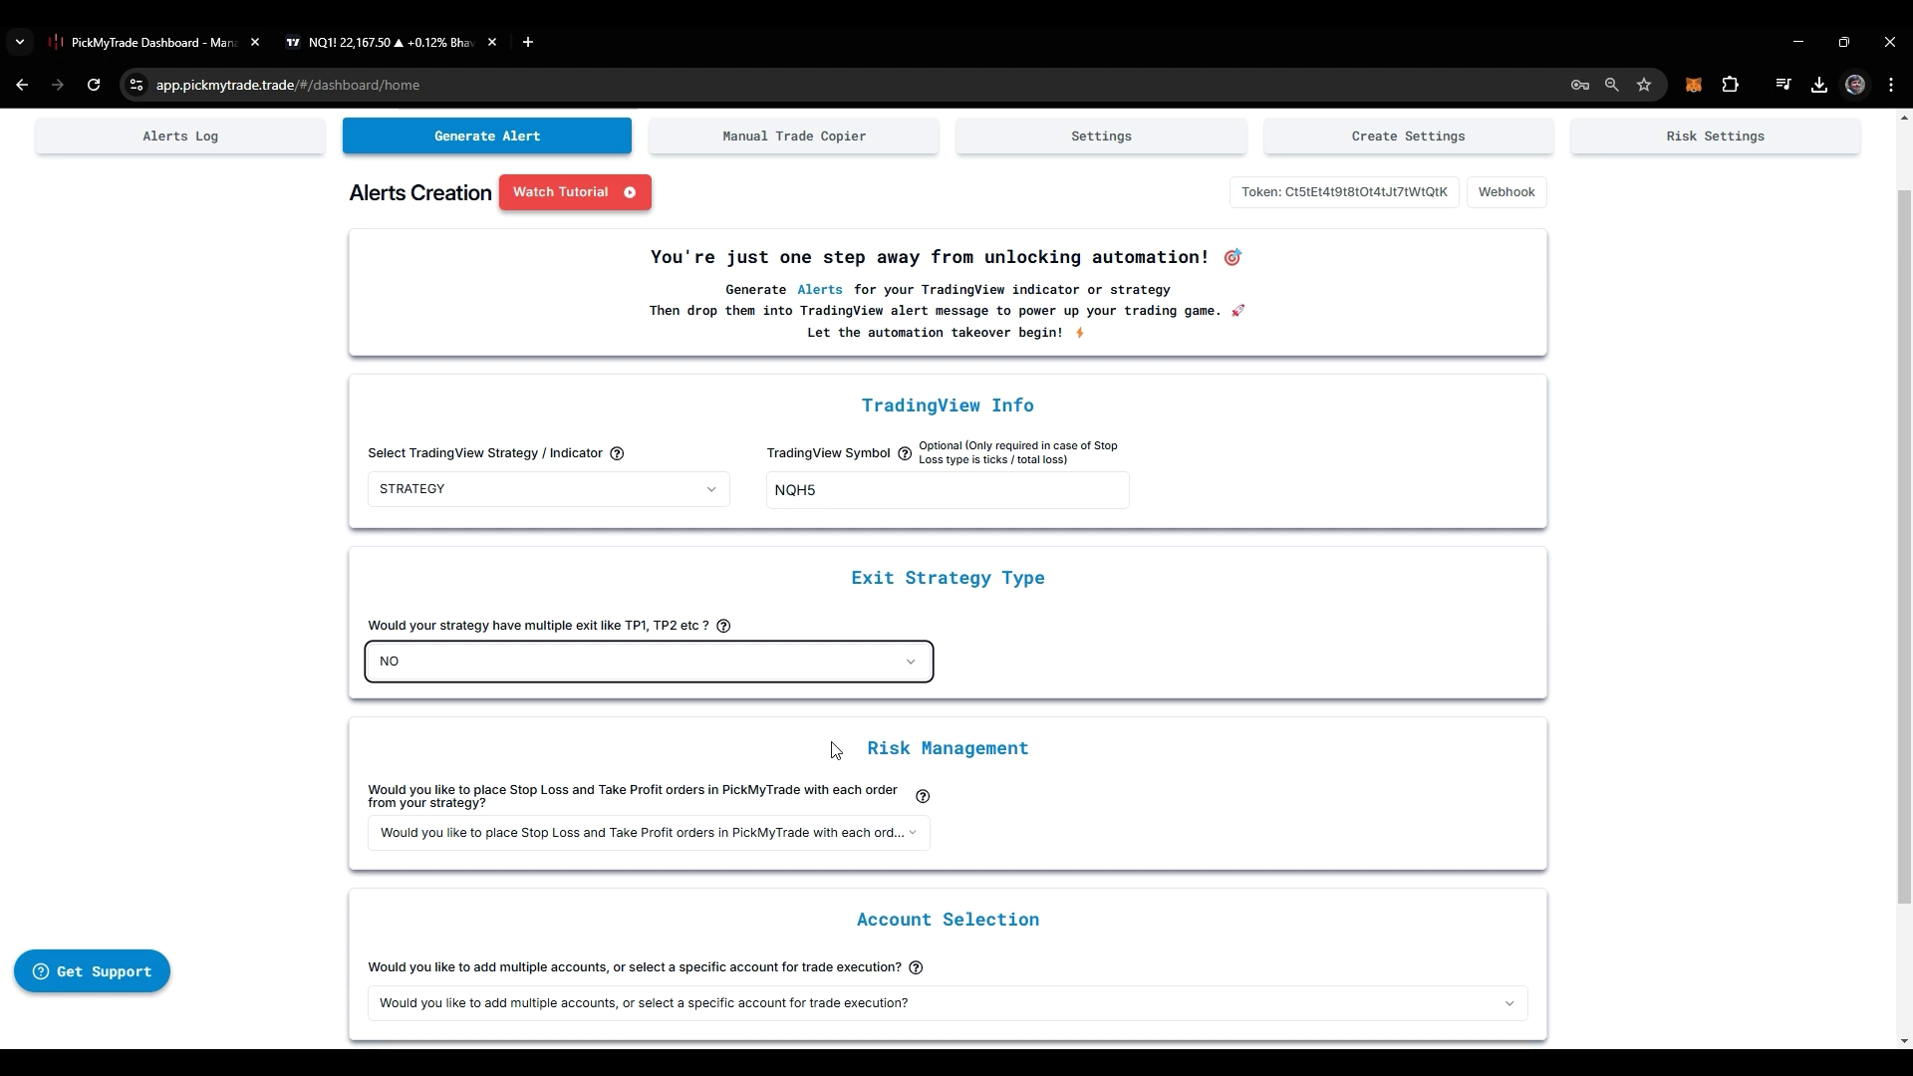
{"action": "scroll", "coordinate": [792, 737], "scroll_direction": "down", "scroll_amount": 1}
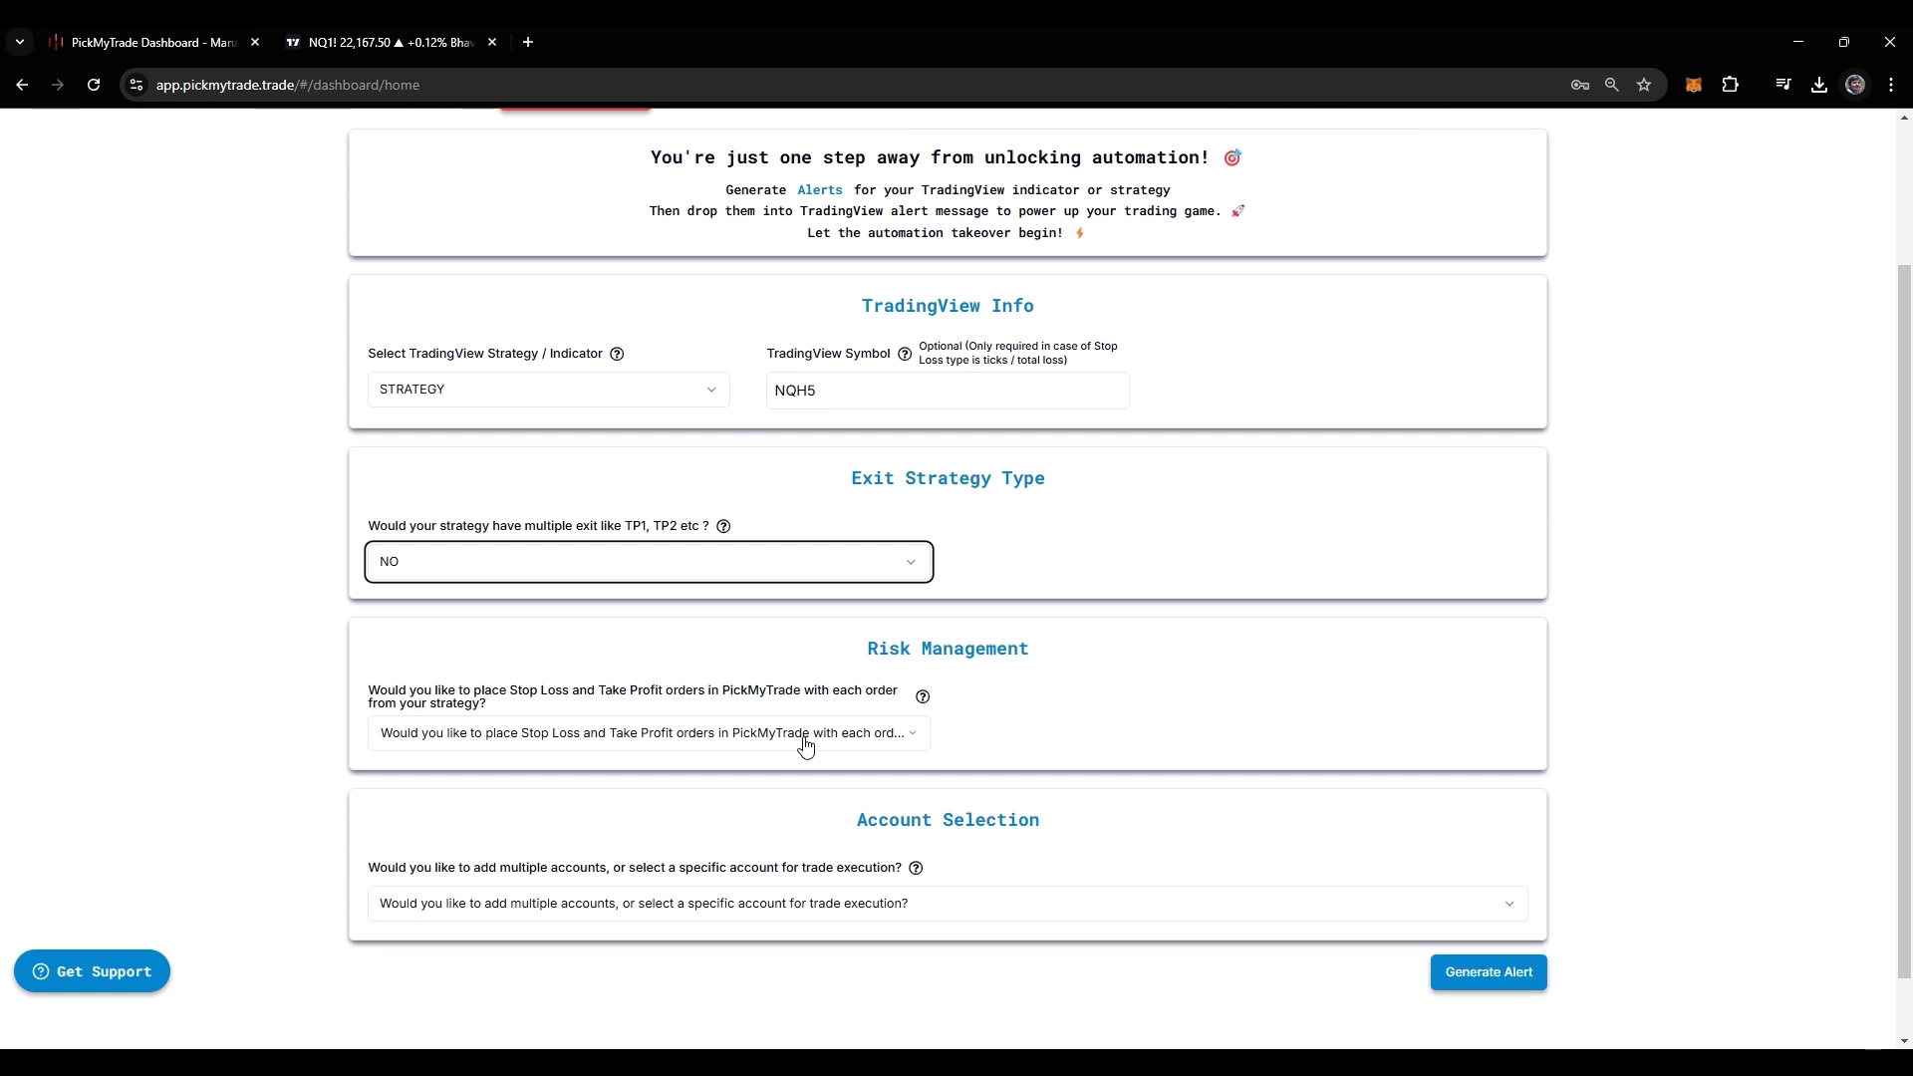
Answer YES to placing stop loss and take profit orders
{"action": "left_click", "coordinate": [715, 737]}
{"action": "left_click", "coordinate": [632, 779]}
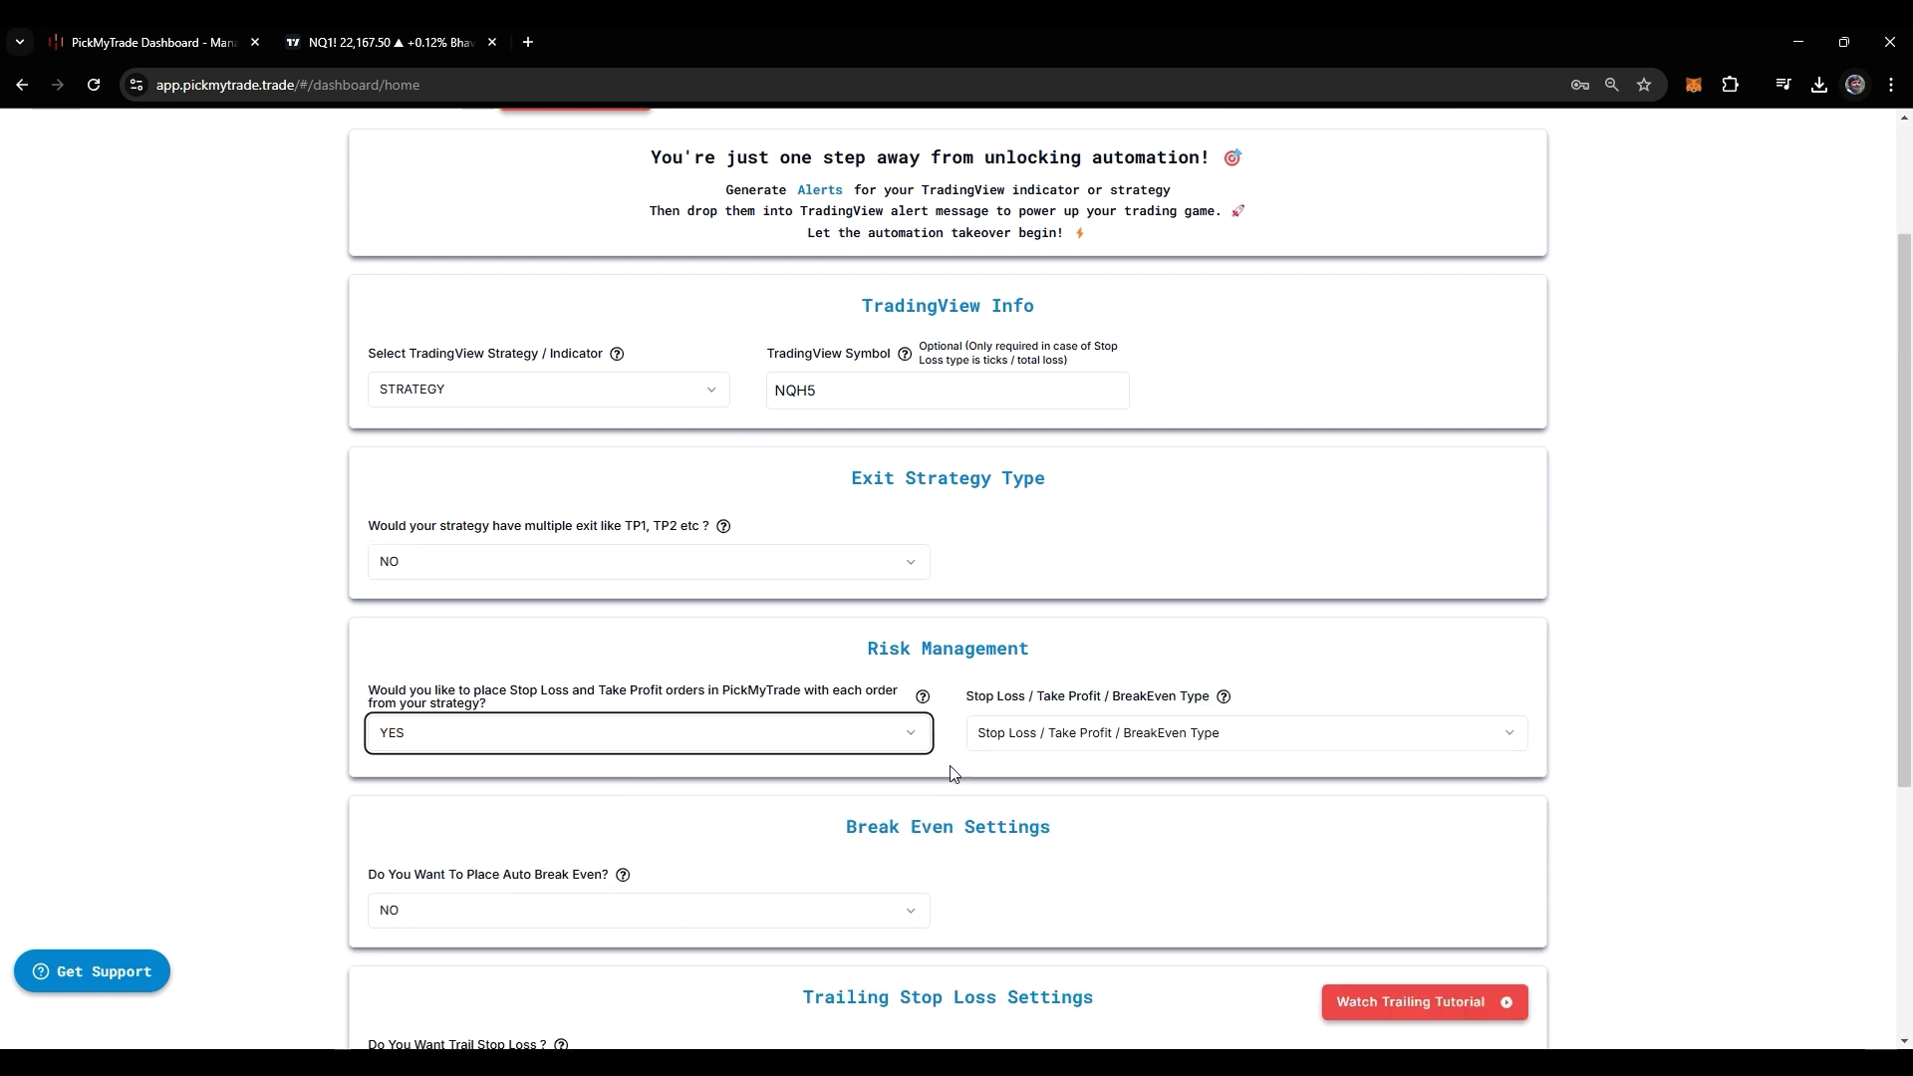
{"action": "scroll", "coordinate": [1157, 747], "scroll_direction": "down", "scroll_amount": 1}
{"action": "left_click", "coordinate": [1081, 649]}
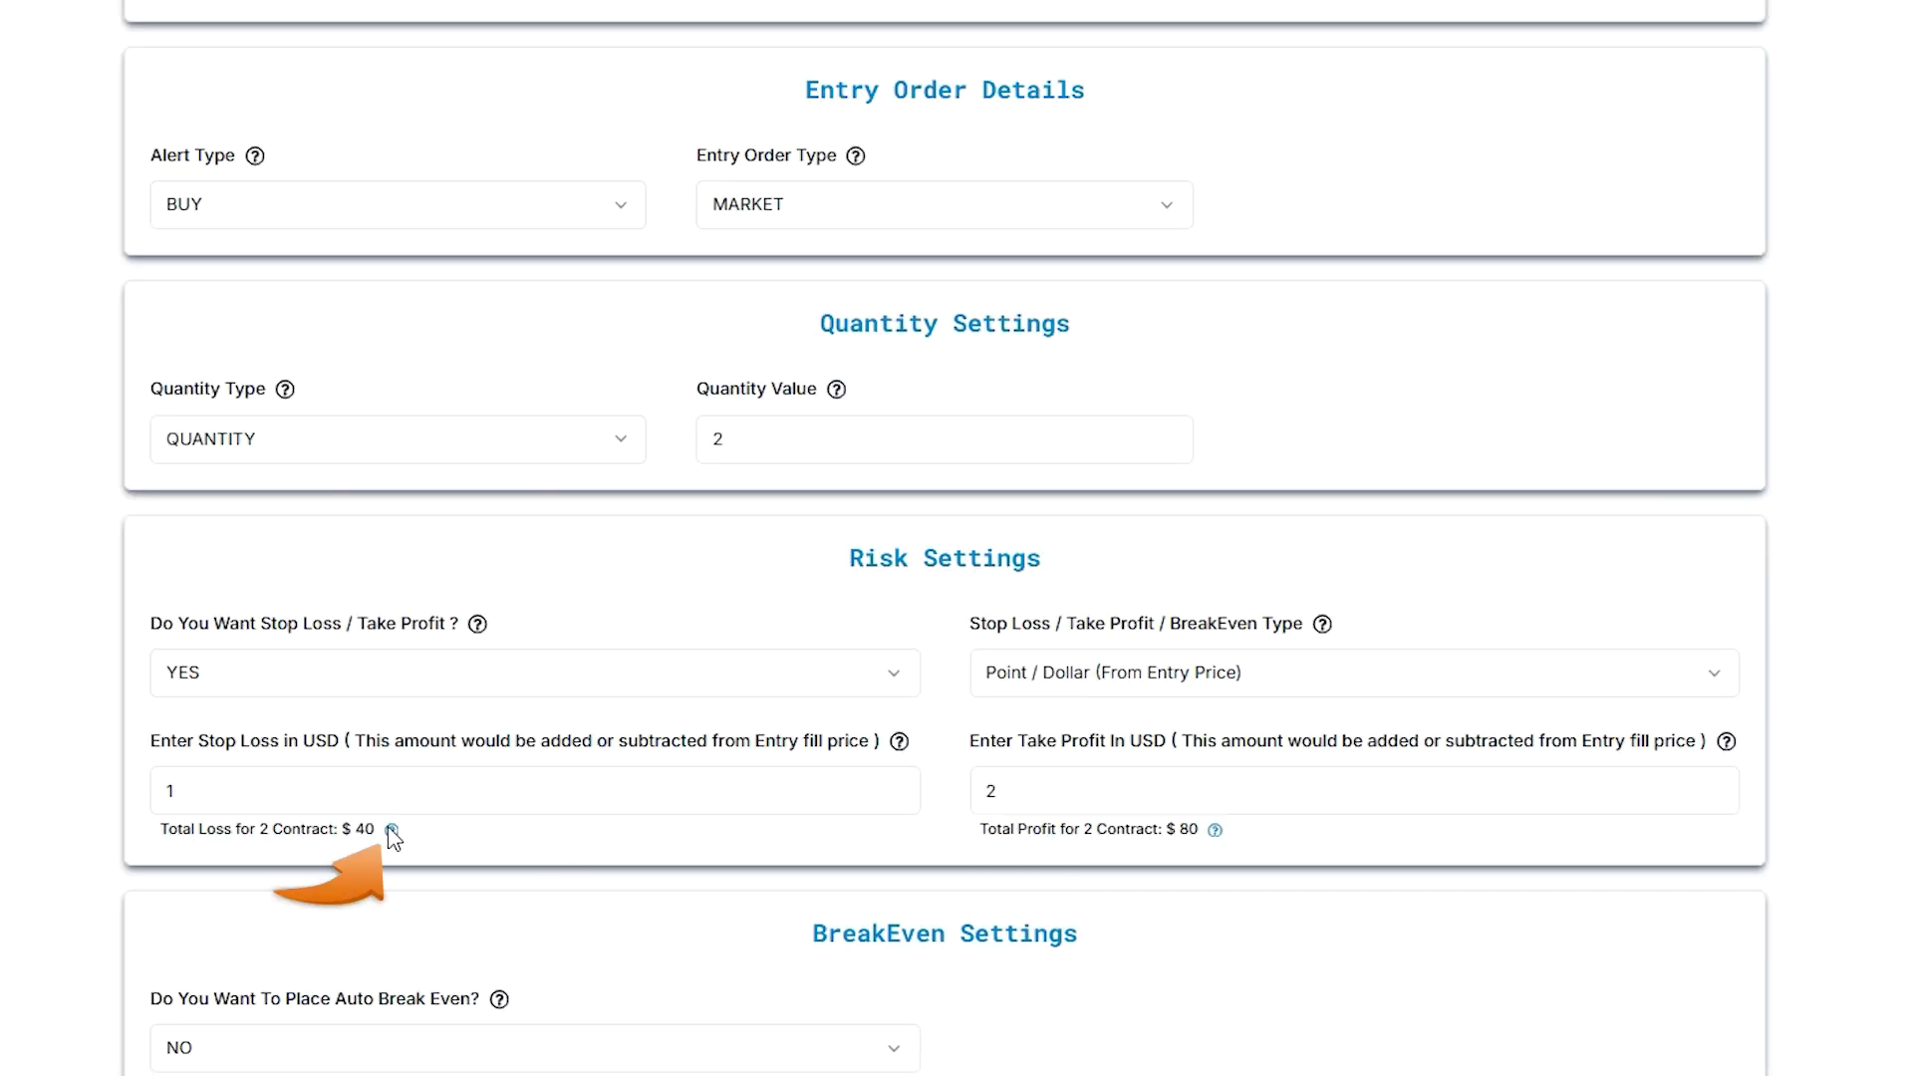
Keep Point / Dollar type and enter a 1-point stop loss, giving $40 for 2 contracts
{"action": "left_click", "coordinate": [392, 829]}
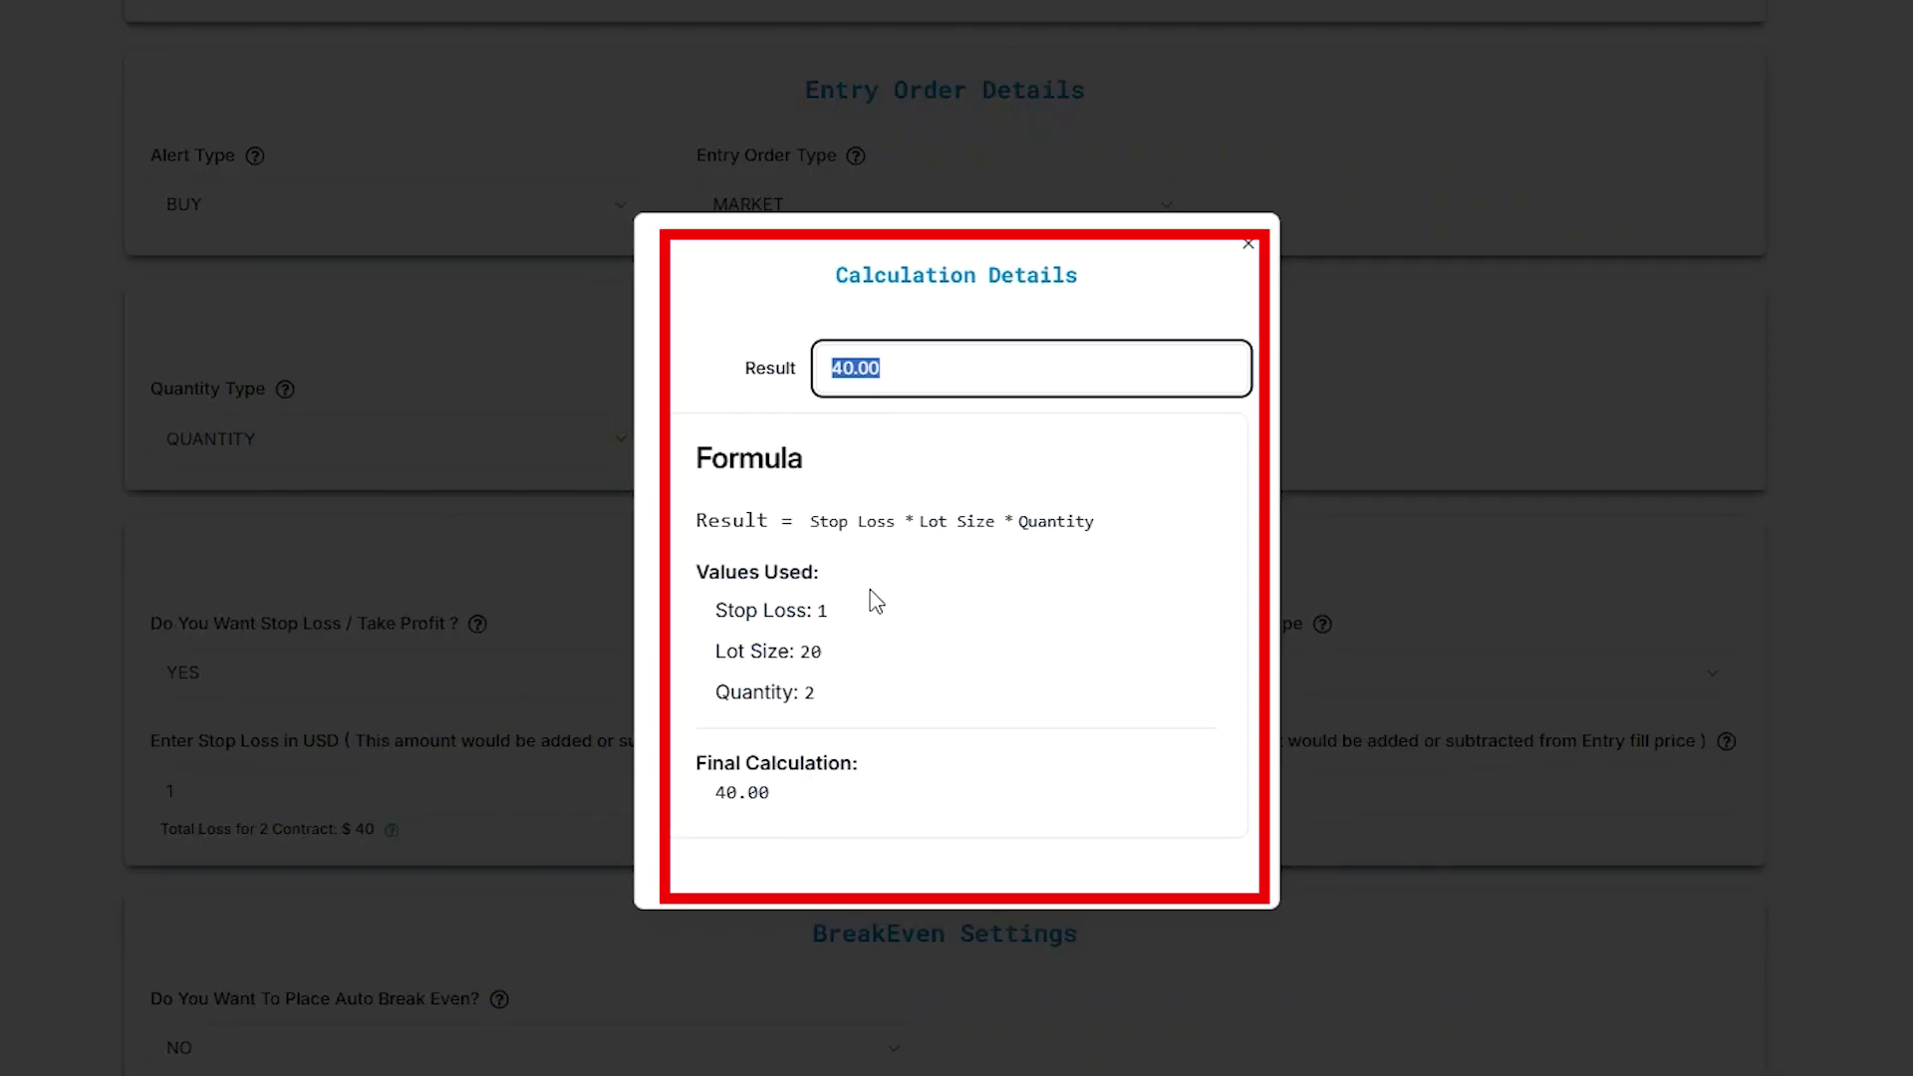
{"action": "left_click", "coordinate": [1248, 244]}
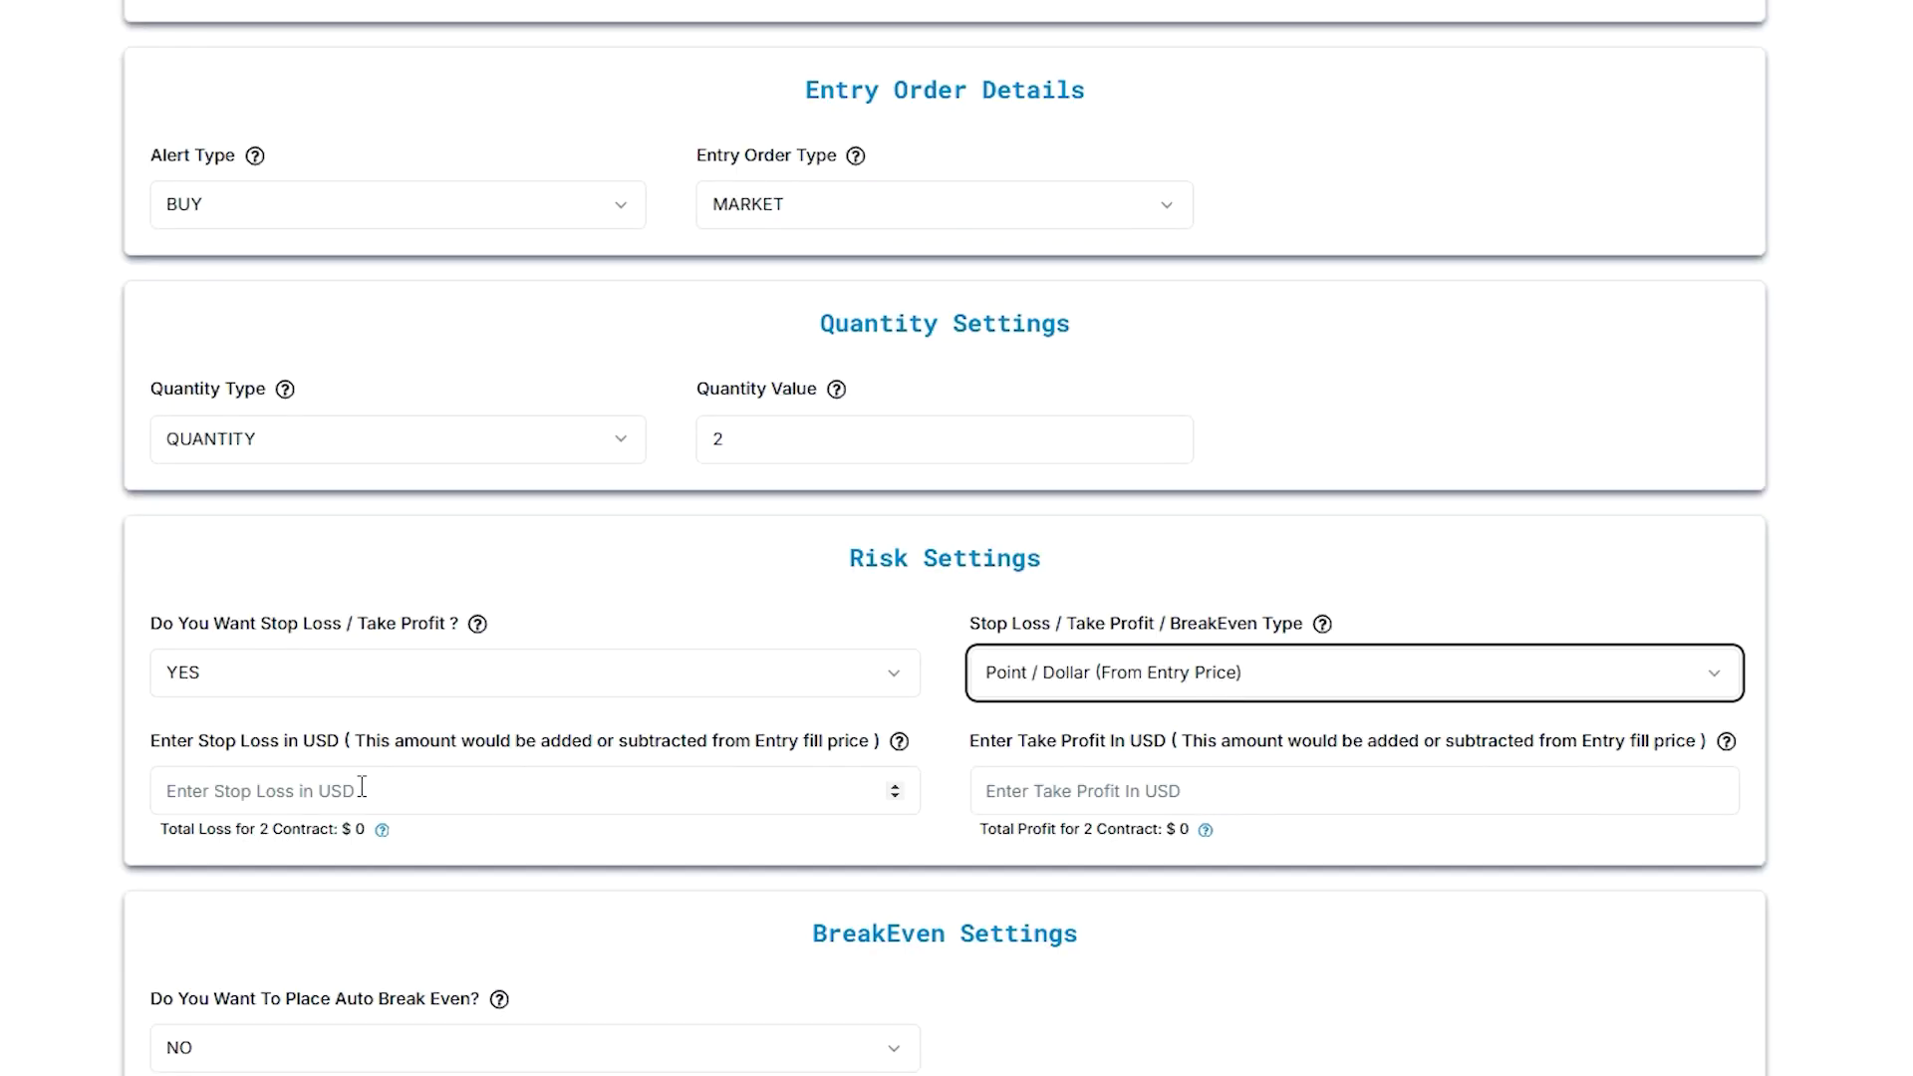
{"action": "left_click", "coordinate": [361, 788]}
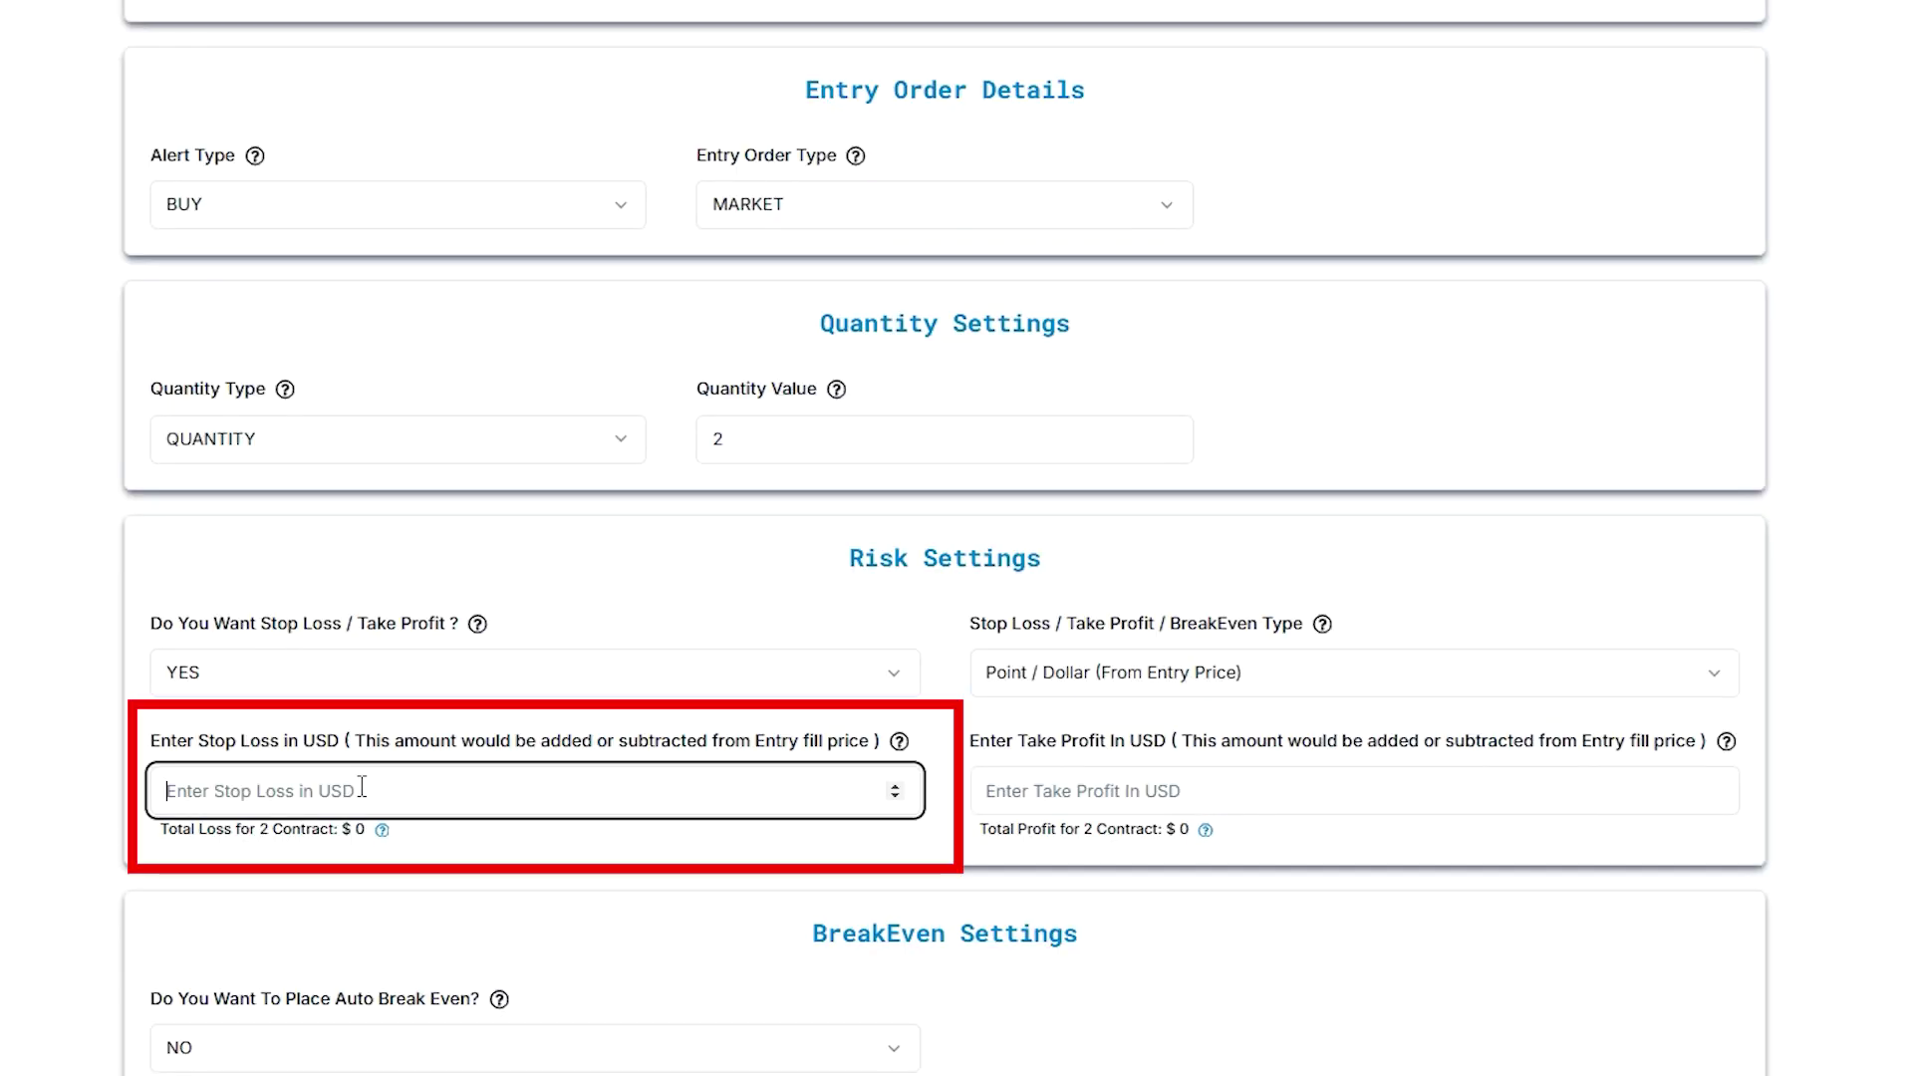
{"action": "type", "text": "1"}
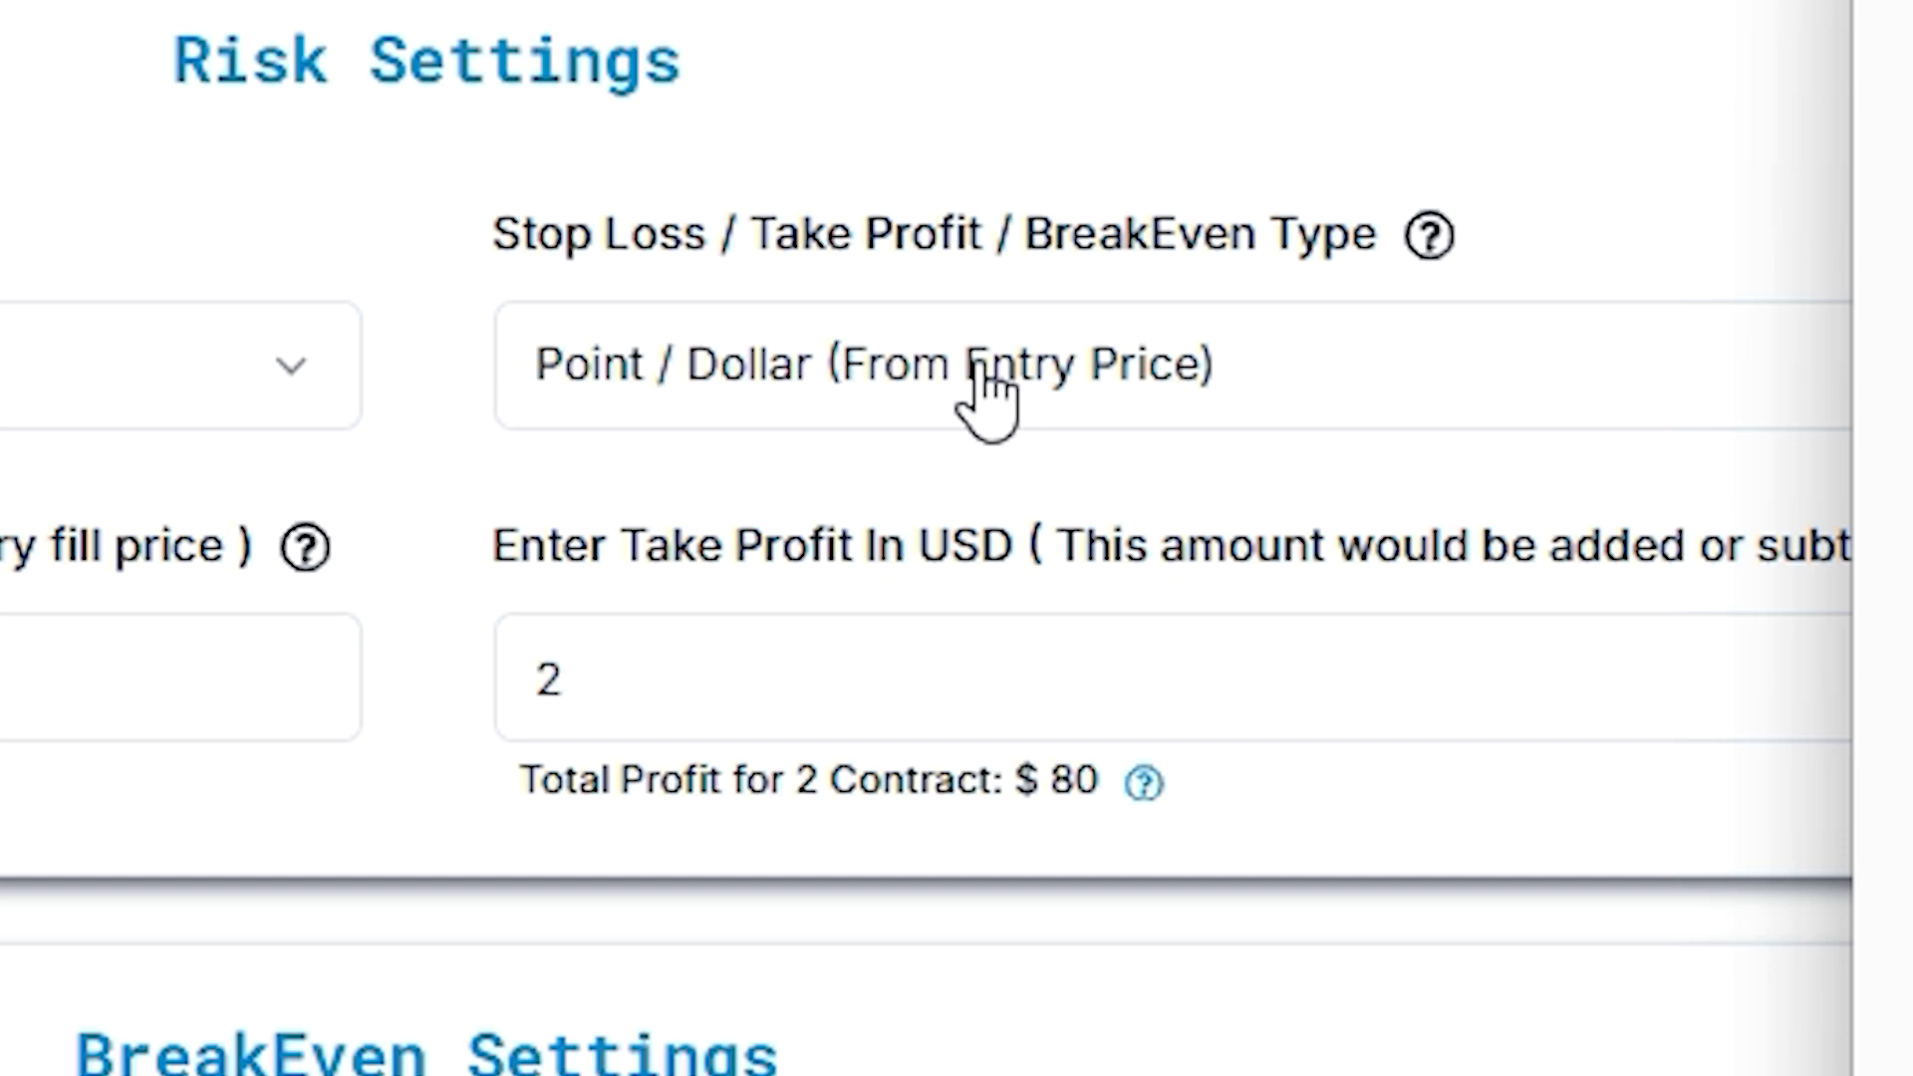
Switch the stop type to PERCENTAGE and enter a 1% stop loss
{"action": "left_click", "coordinate": [977, 376]}
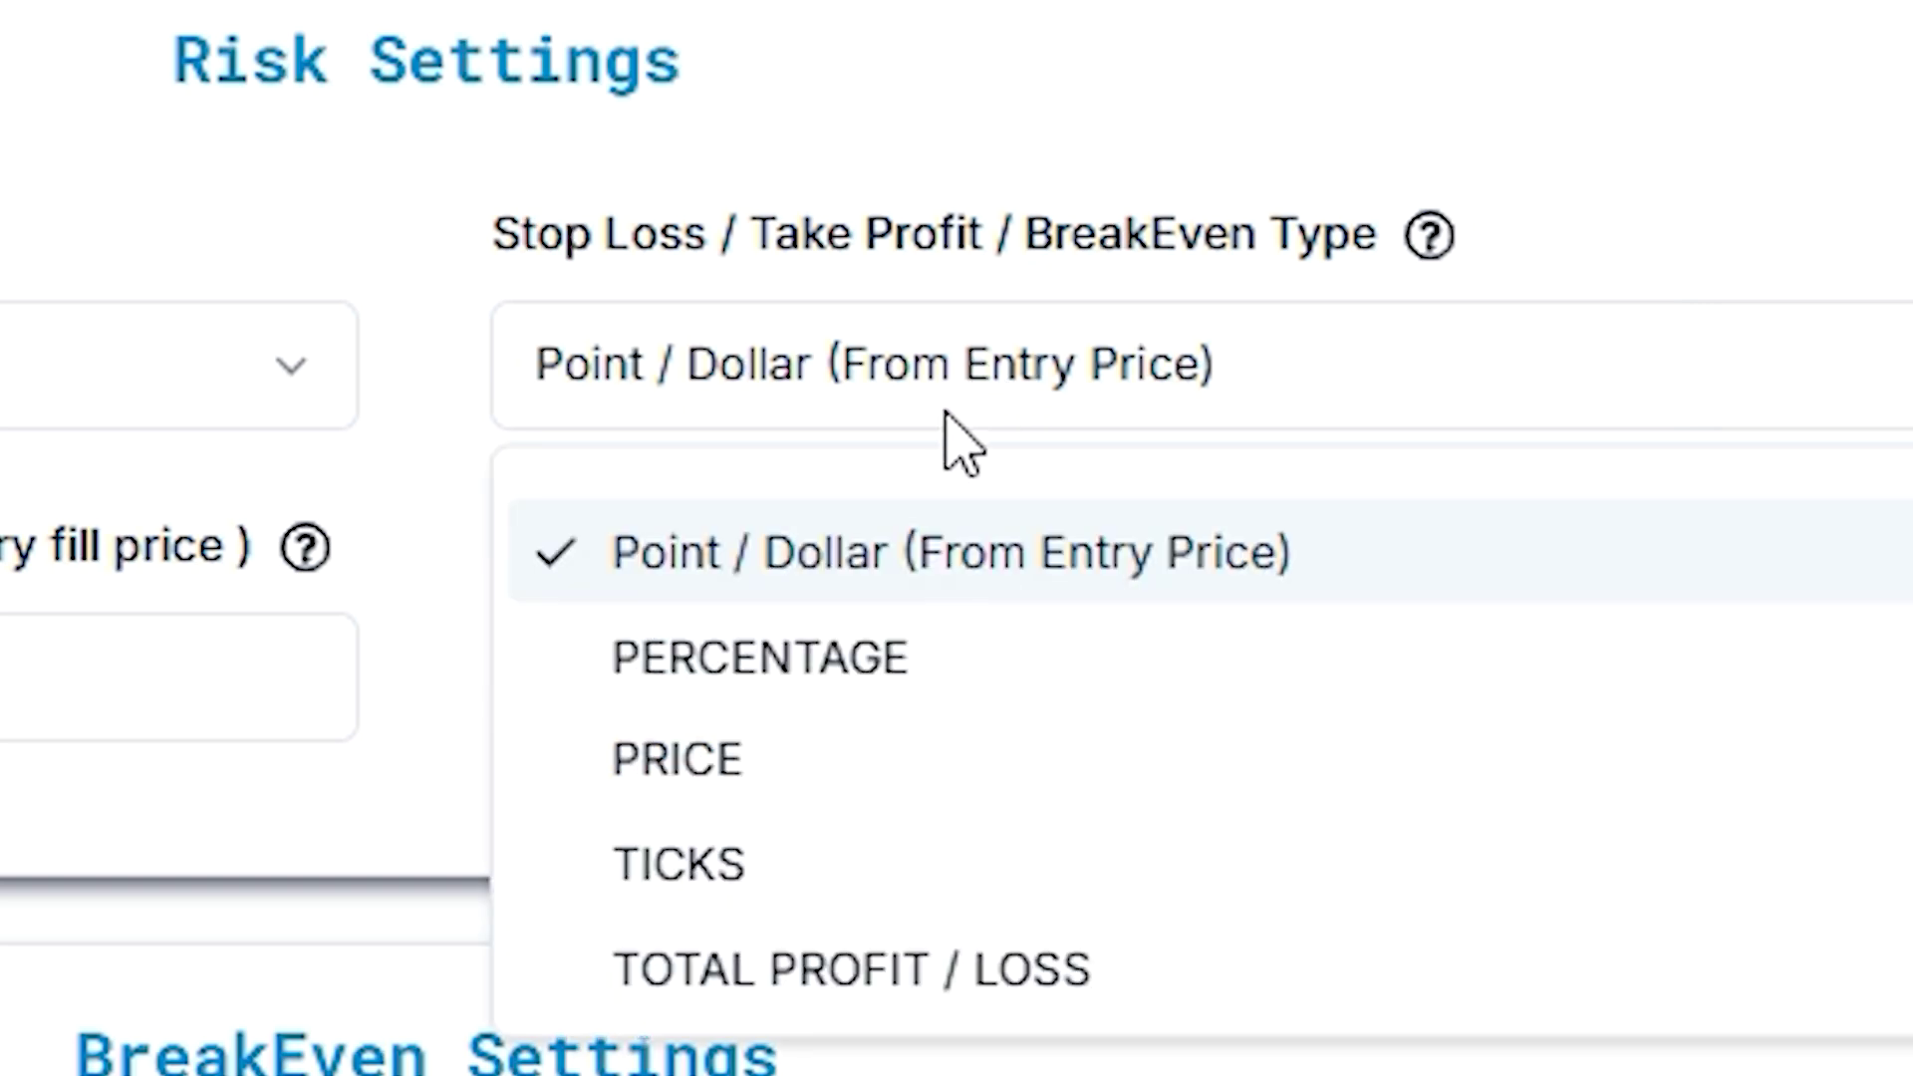
{"action": "left_click", "coordinate": [819, 658]}
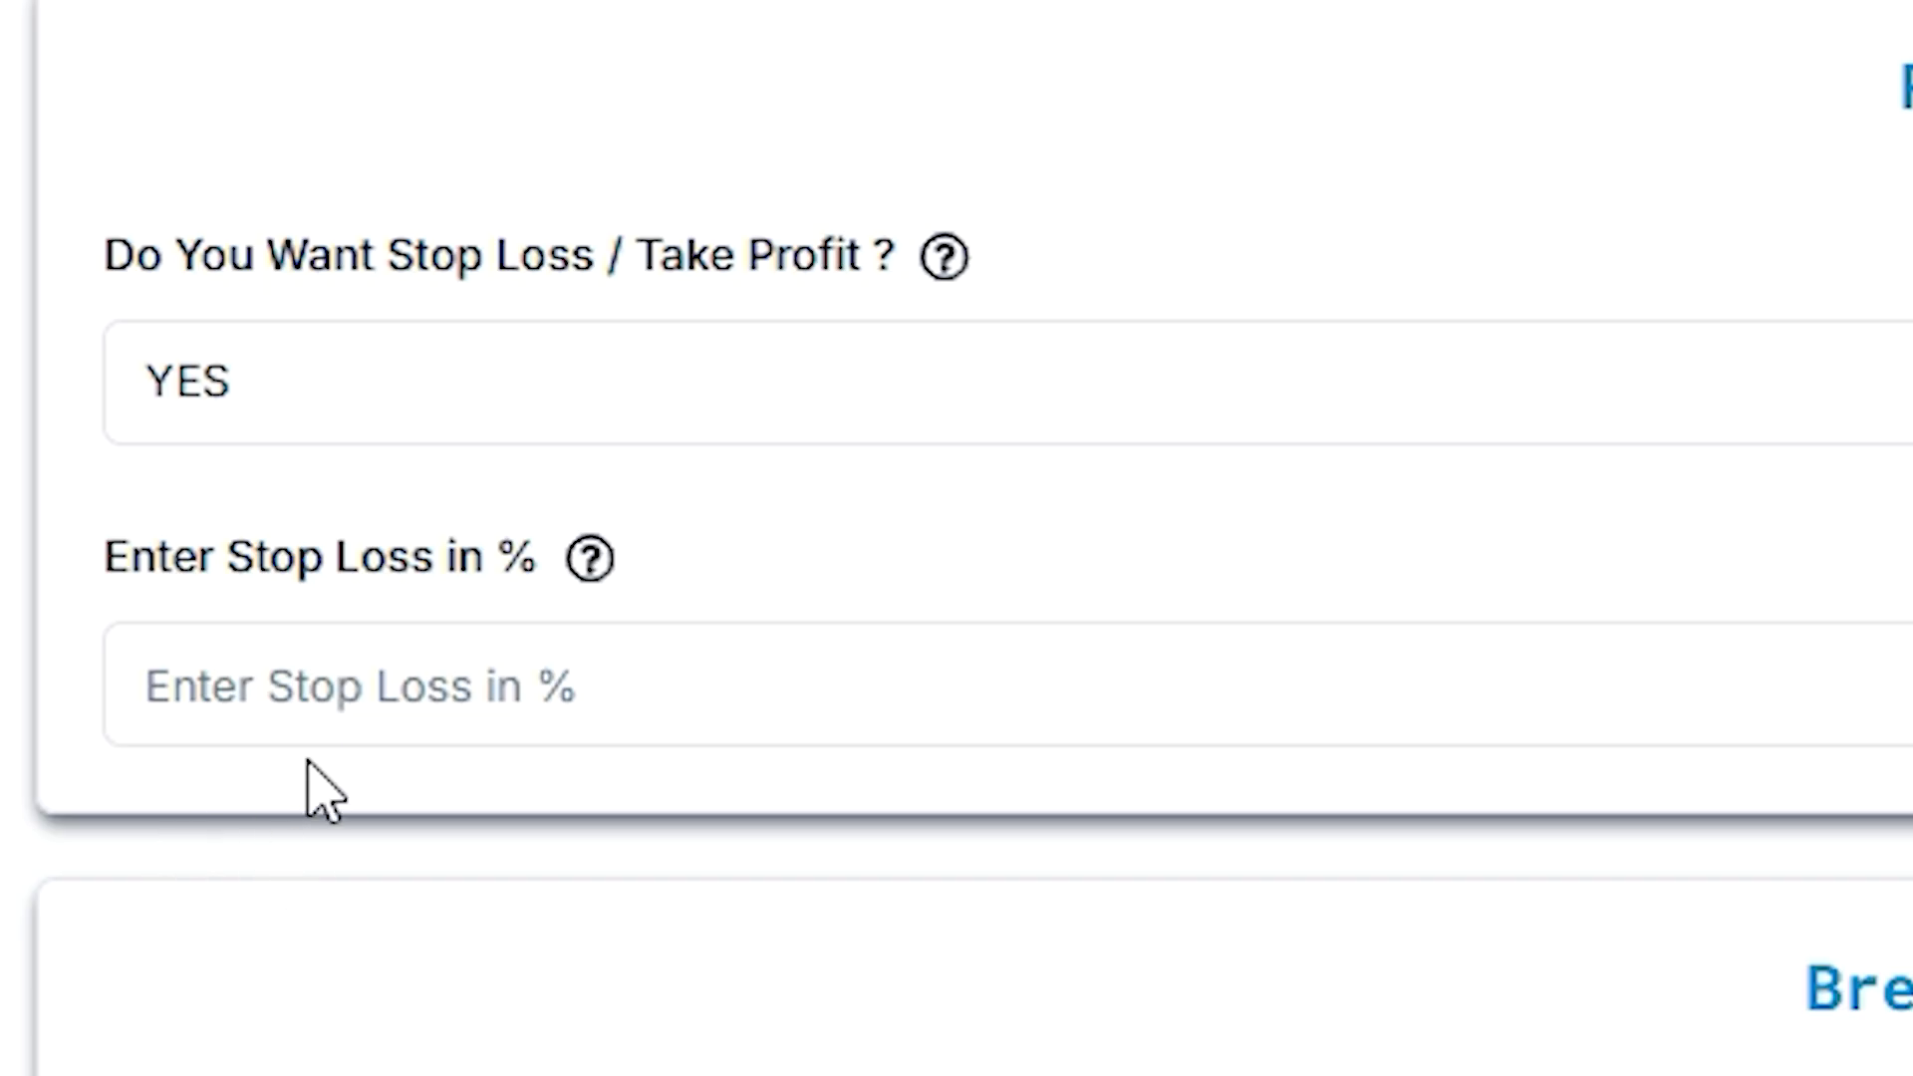
{"action": "left_click", "coordinate": [316, 687]}
{"action": "type", "text": "1"}
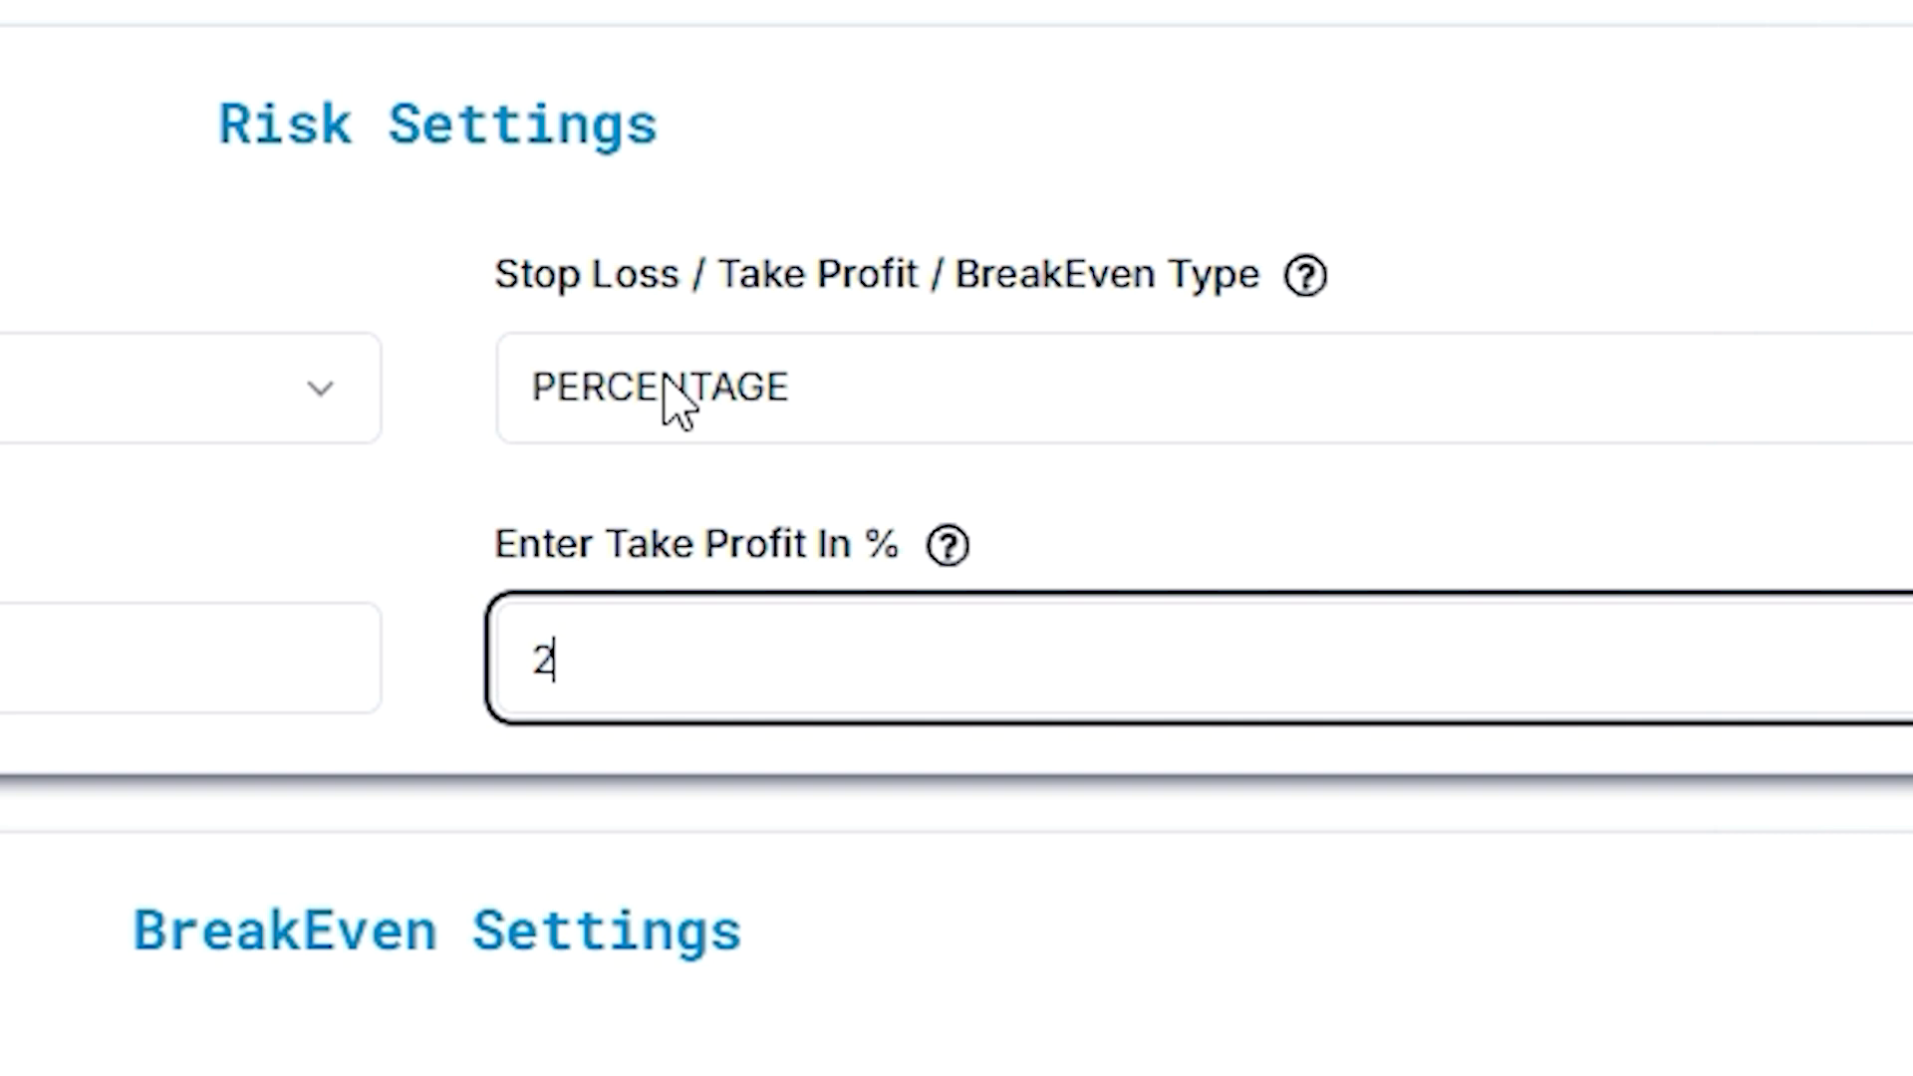
Set the Stop Loss / Take Profit / BreakEven Type to PRICE
{"action": "left_click", "coordinate": [1428, 836]}
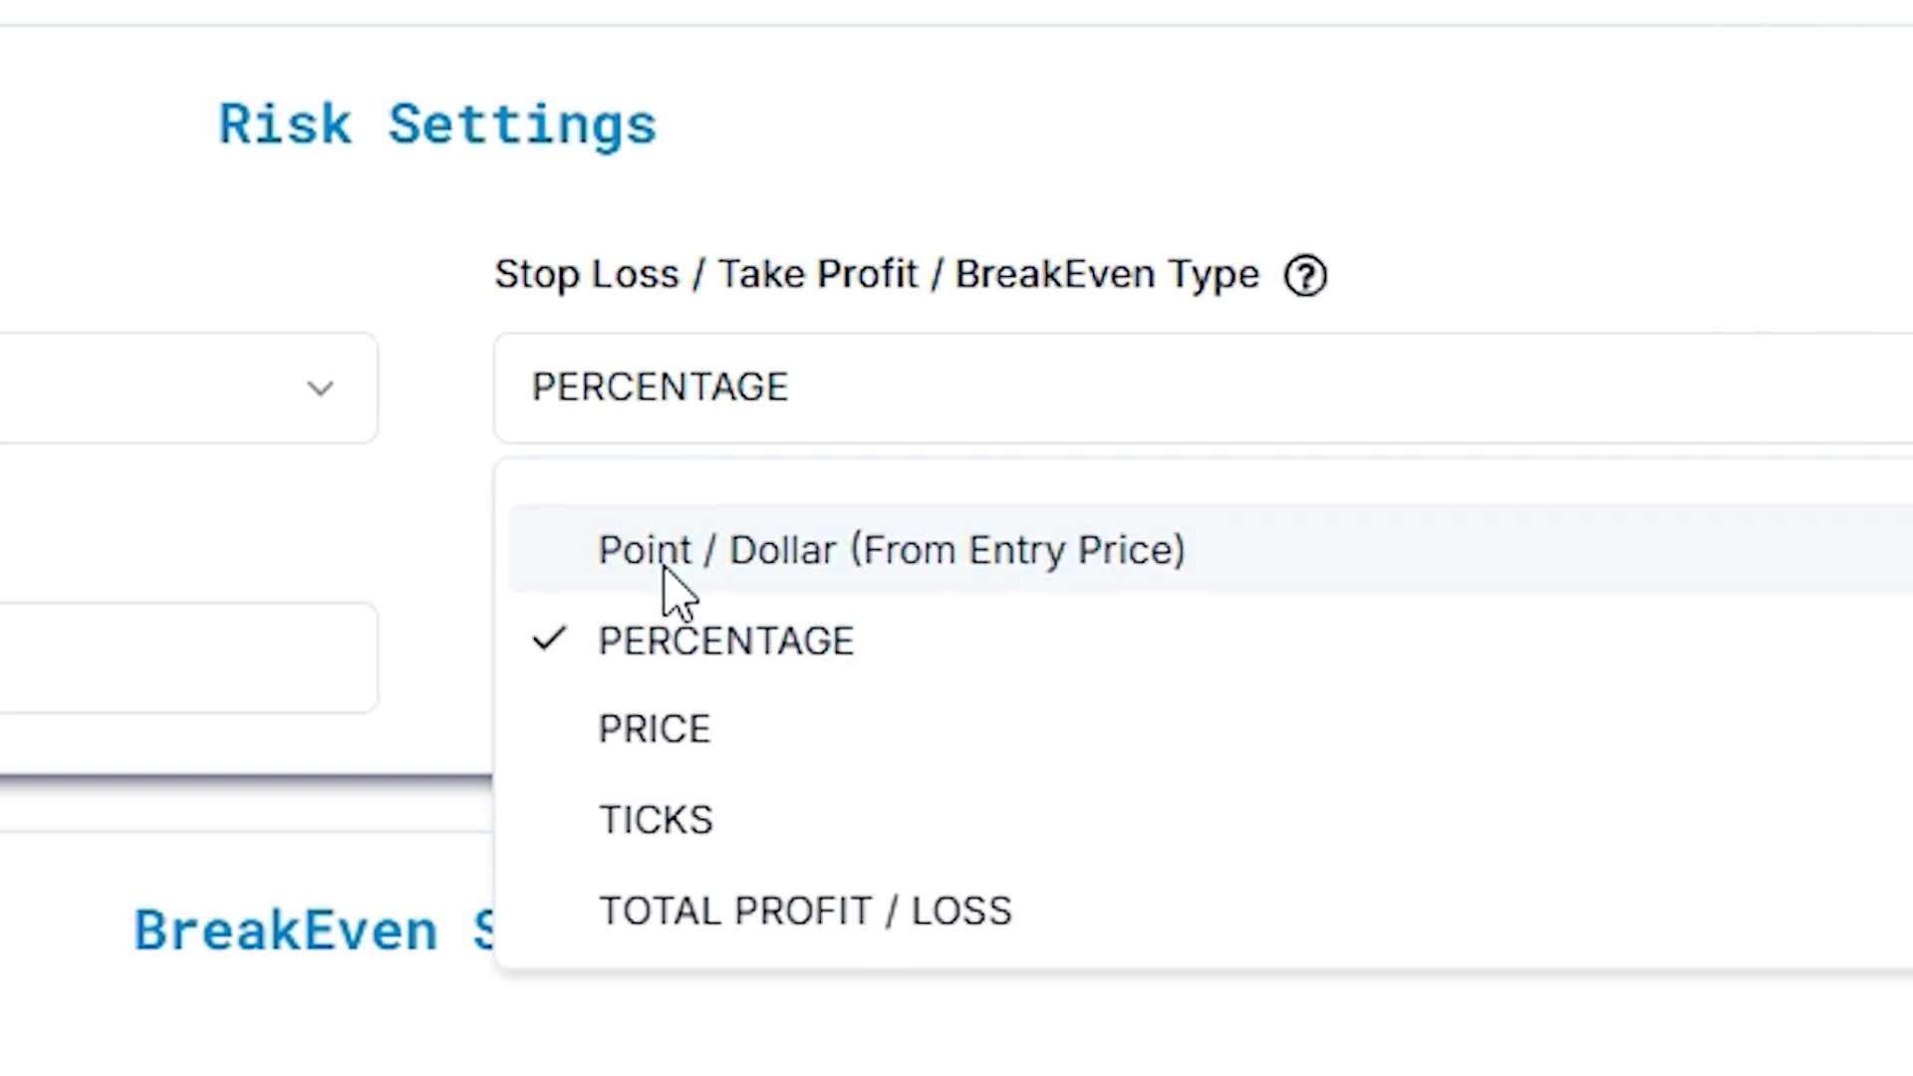
{"action": "left_click", "coordinate": [1428, 1044]}
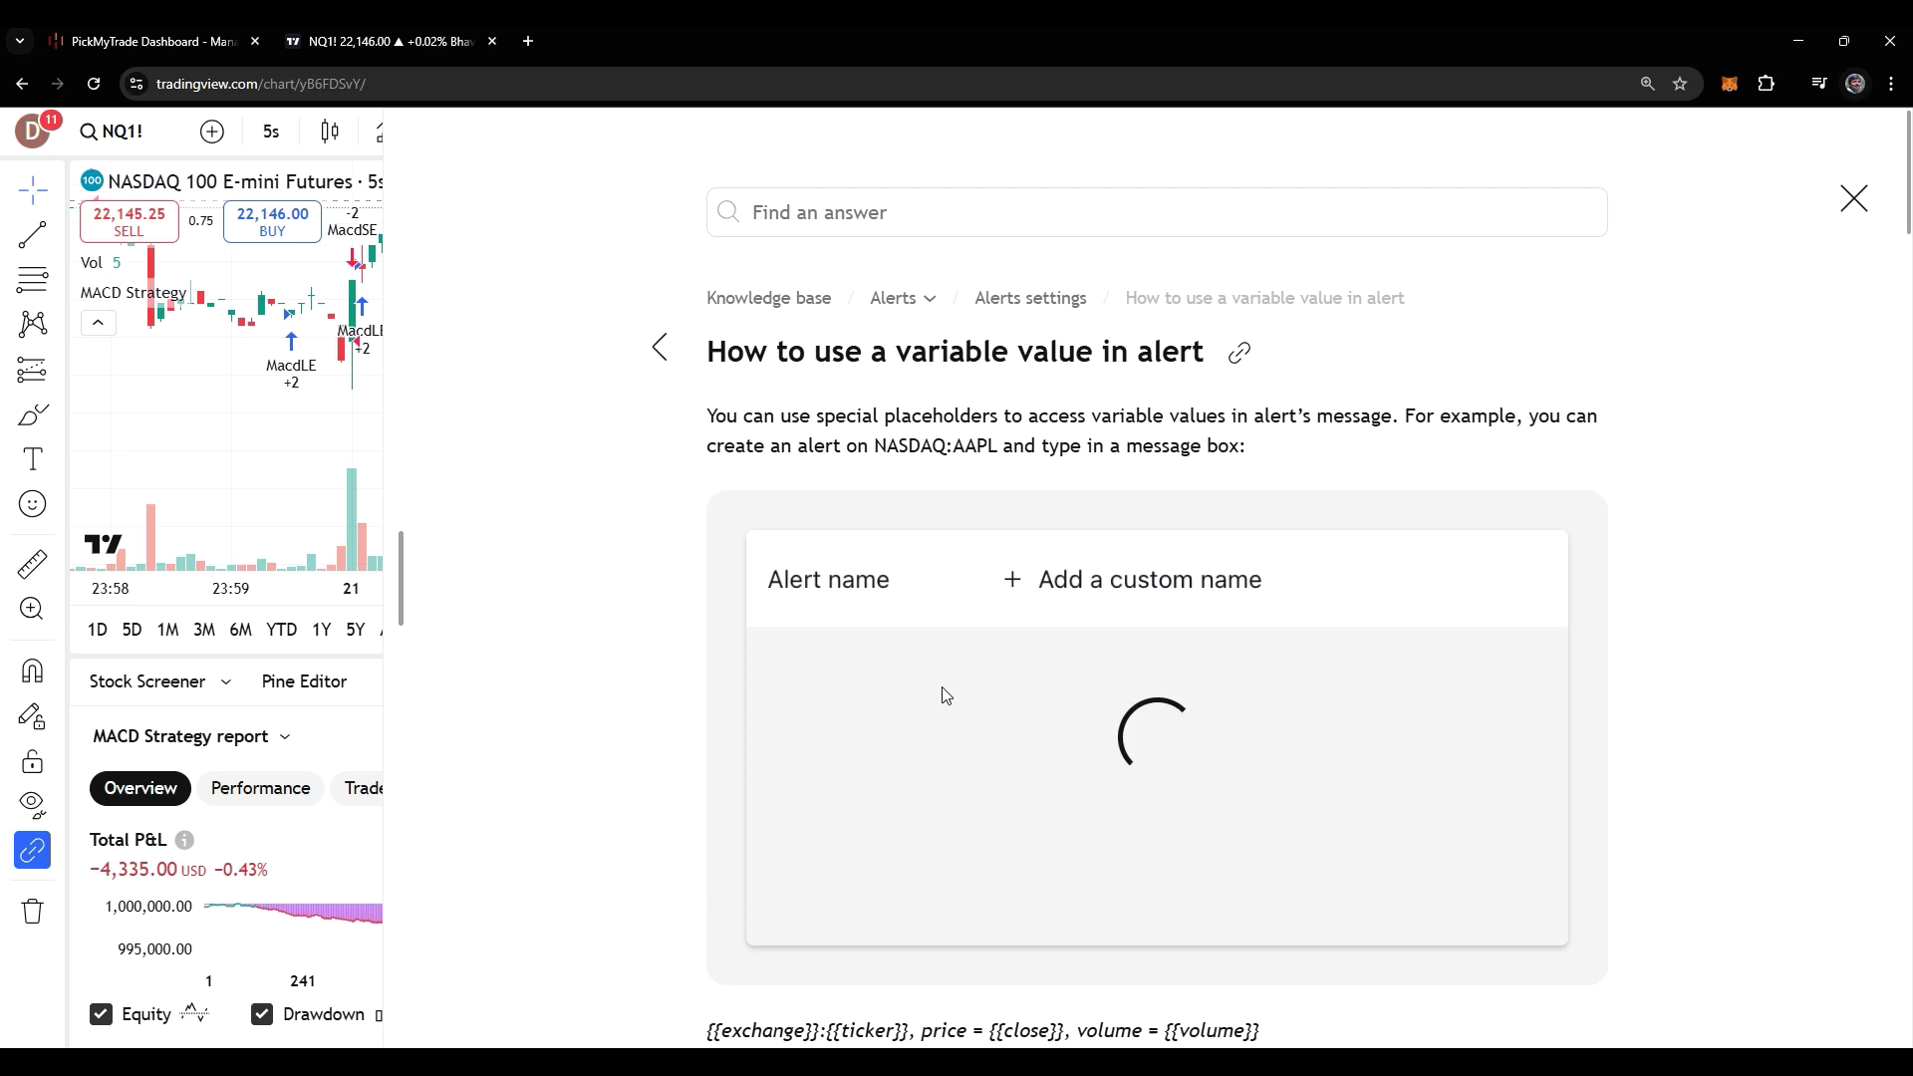
Scroll TradingView's alert placeholder help and highlight the {{plot_0}} to {{plot_19}} entry
{"action": "scroll", "coordinate": [943, 695], "scroll_direction": "down", "scroll_amount": 8}
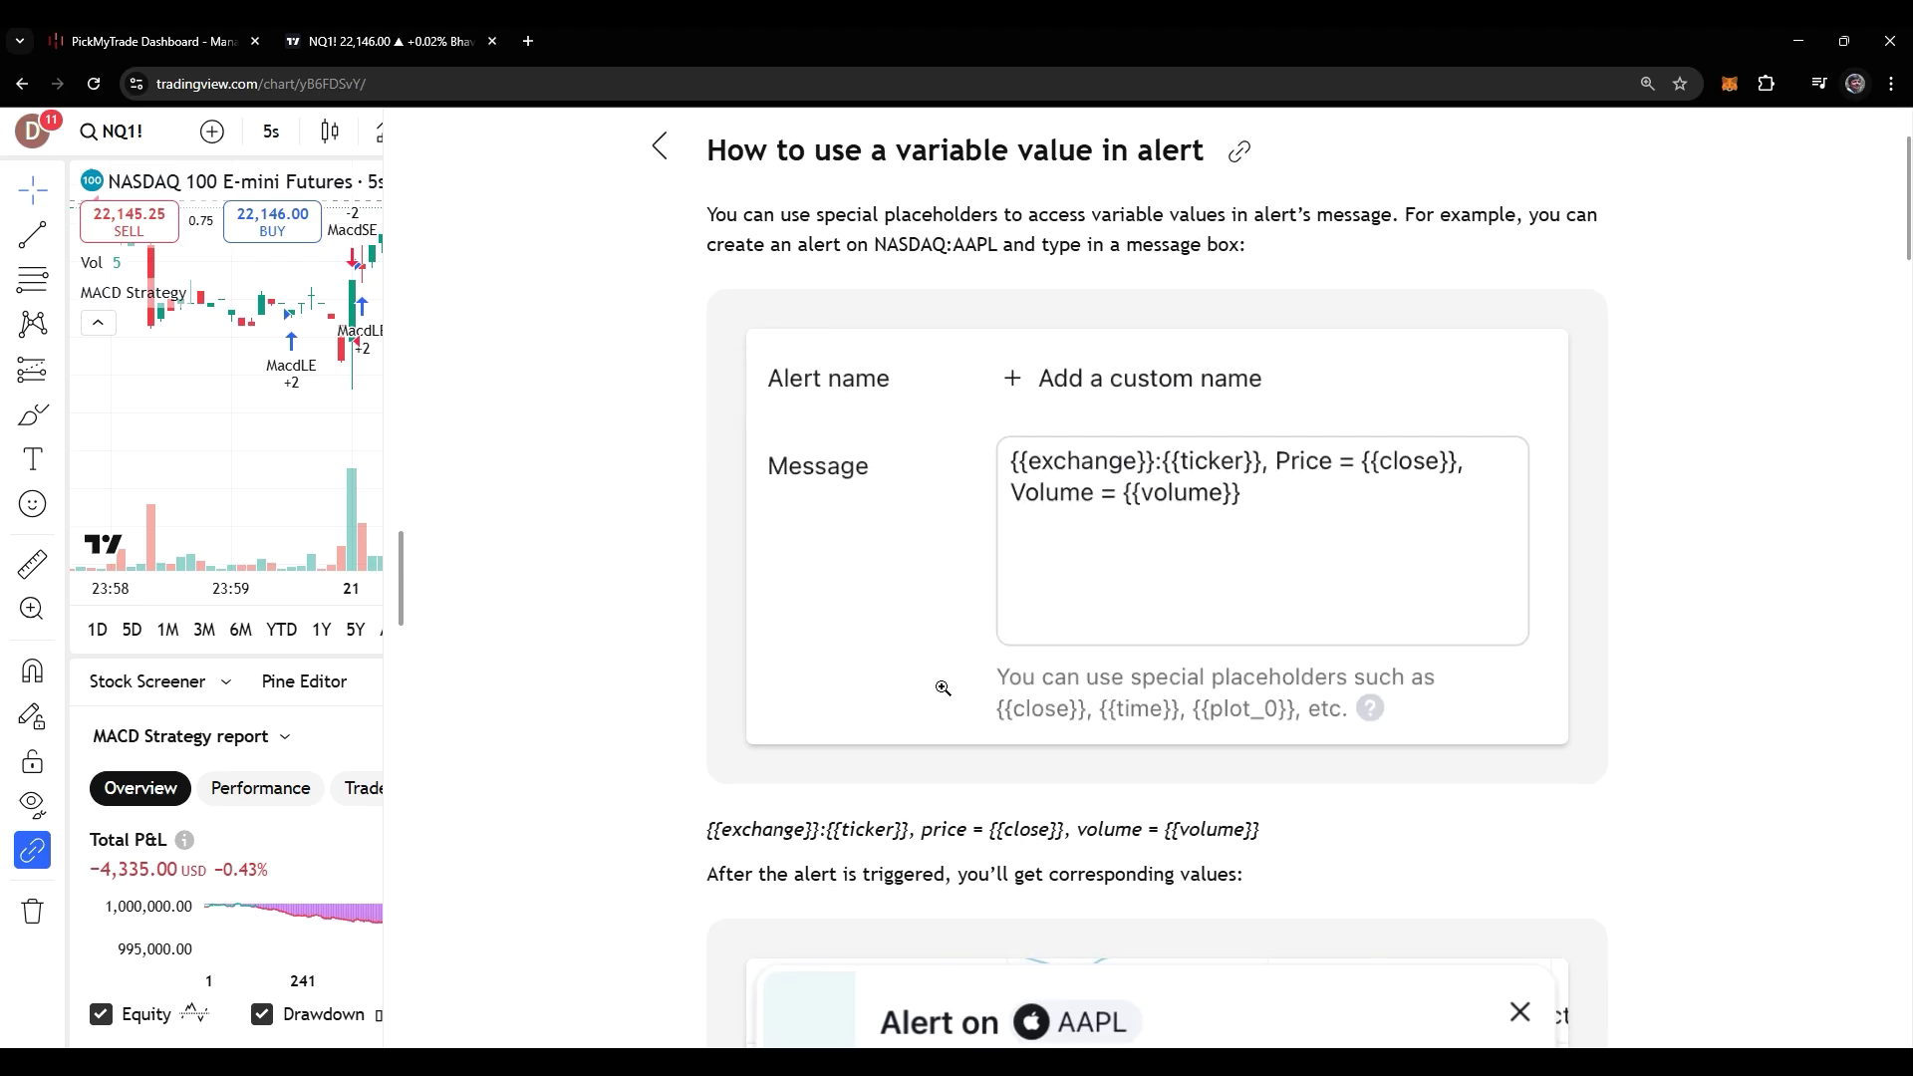
{"action": "scroll", "coordinate": [943, 694], "scroll_direction": "down", "scroll_amount": 2}
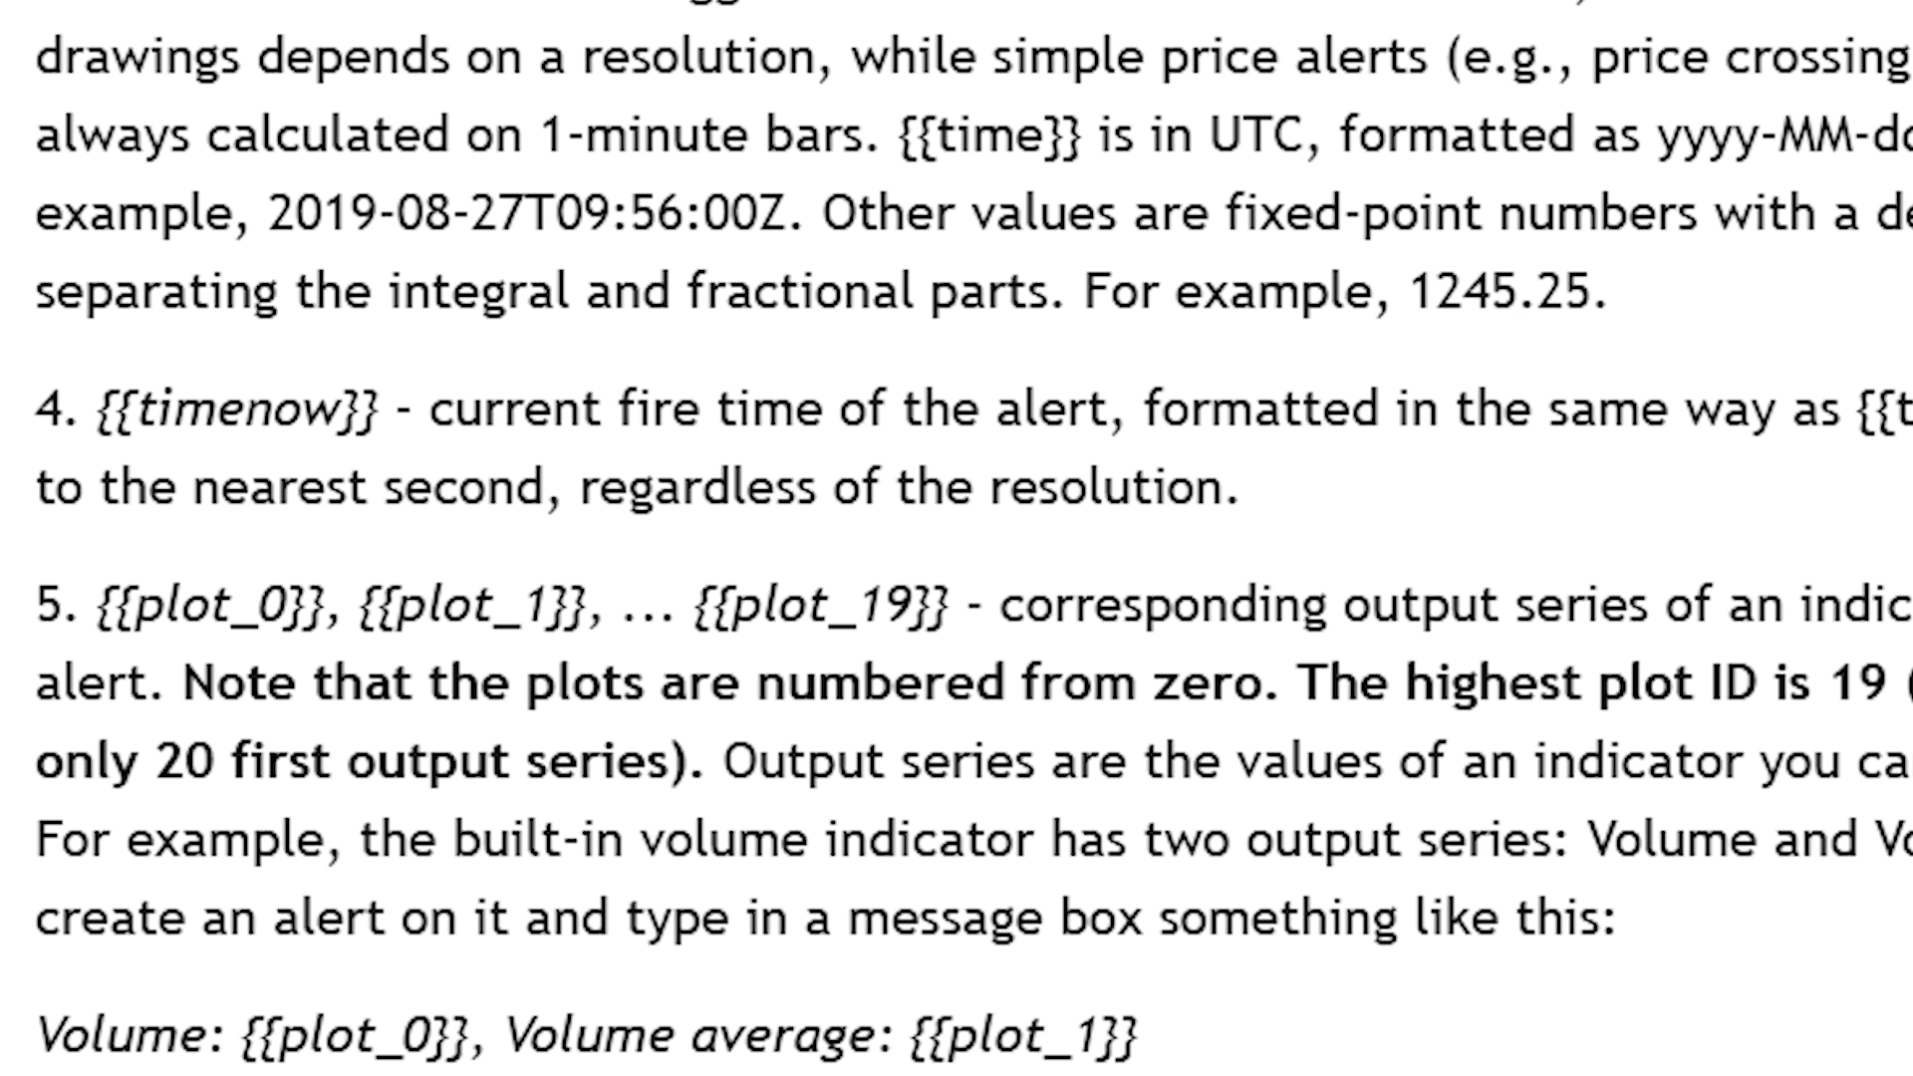
{"action": "left_click_drag", "start_coordinate": [98, 598], "coordinate": [902, 601]}
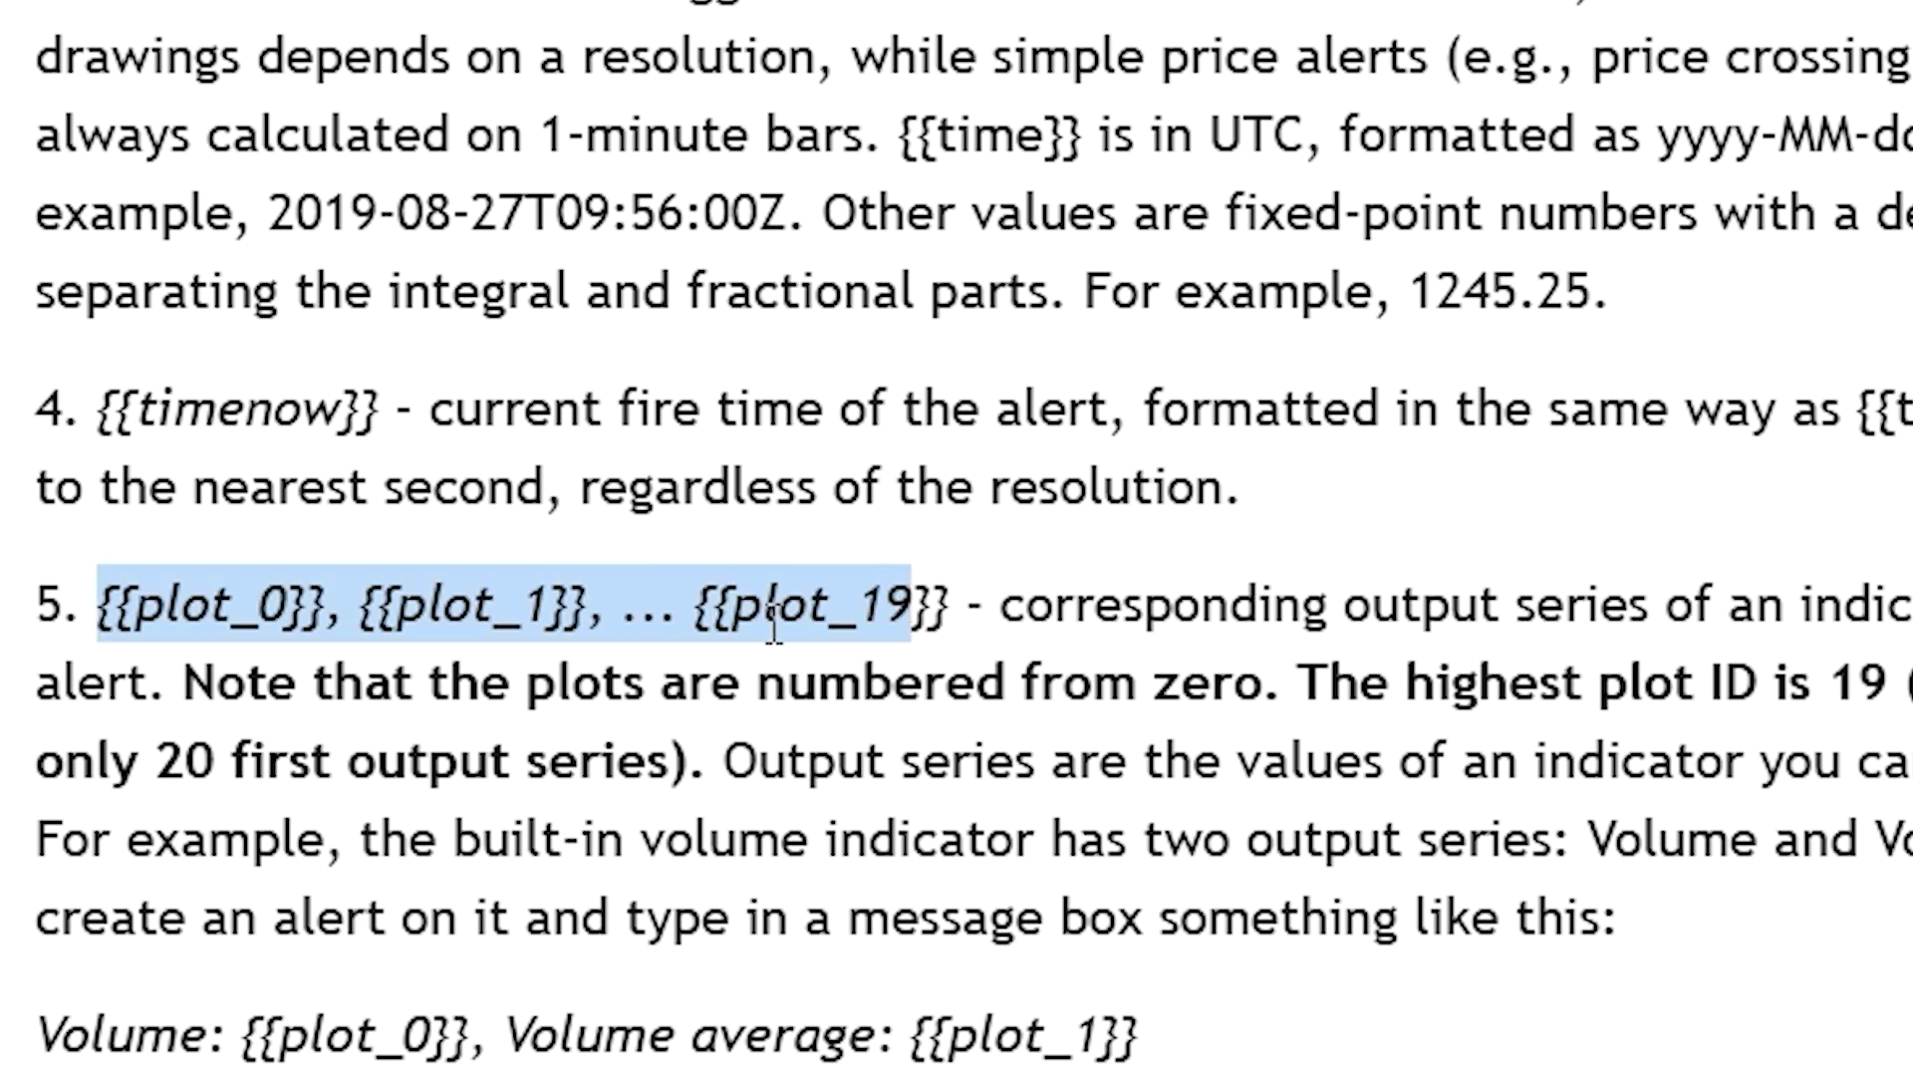
{"action": "left_click_drag", "start_coordinate": [1174, 604], "coordinate": [1908, 608]}
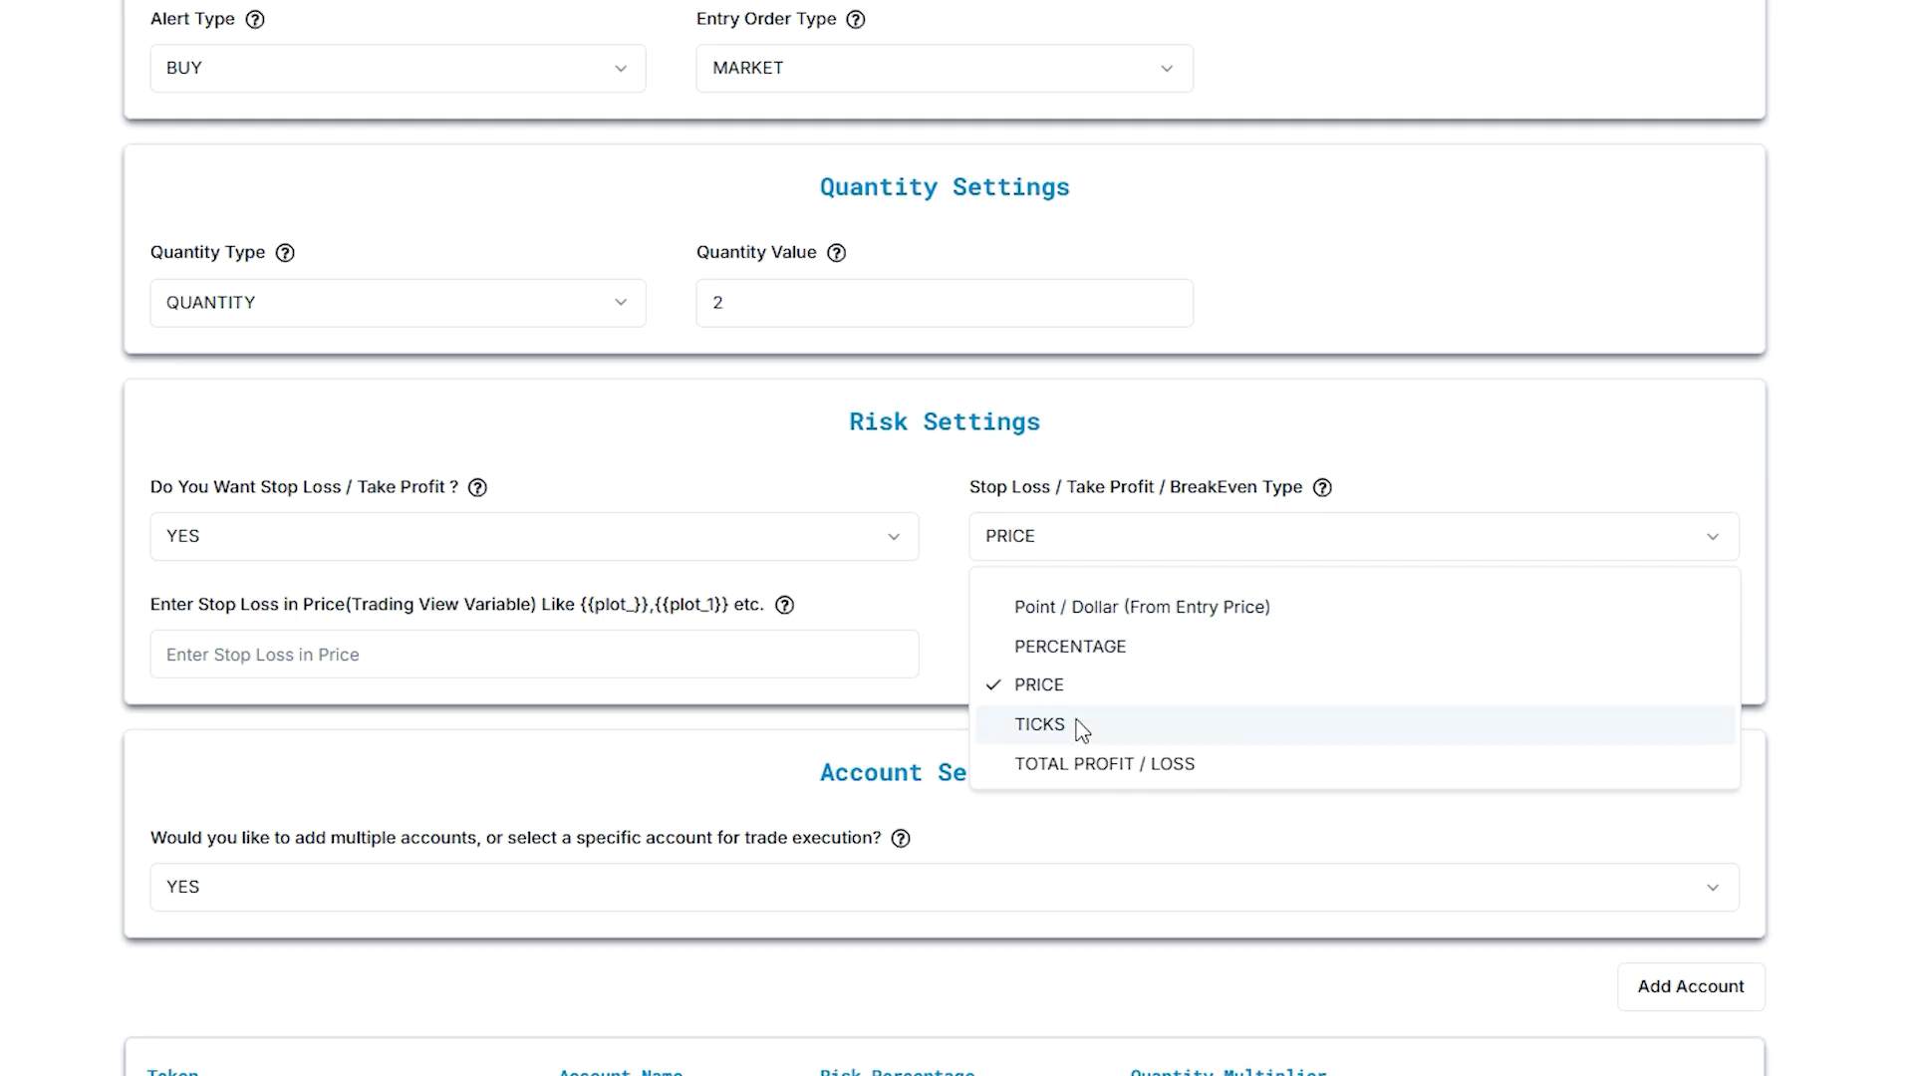
Switch to TICKS with 10 ticks for stop loss and 20 ticks for take profit
{"action": "left_click", "coordinate": [1081, 730]}
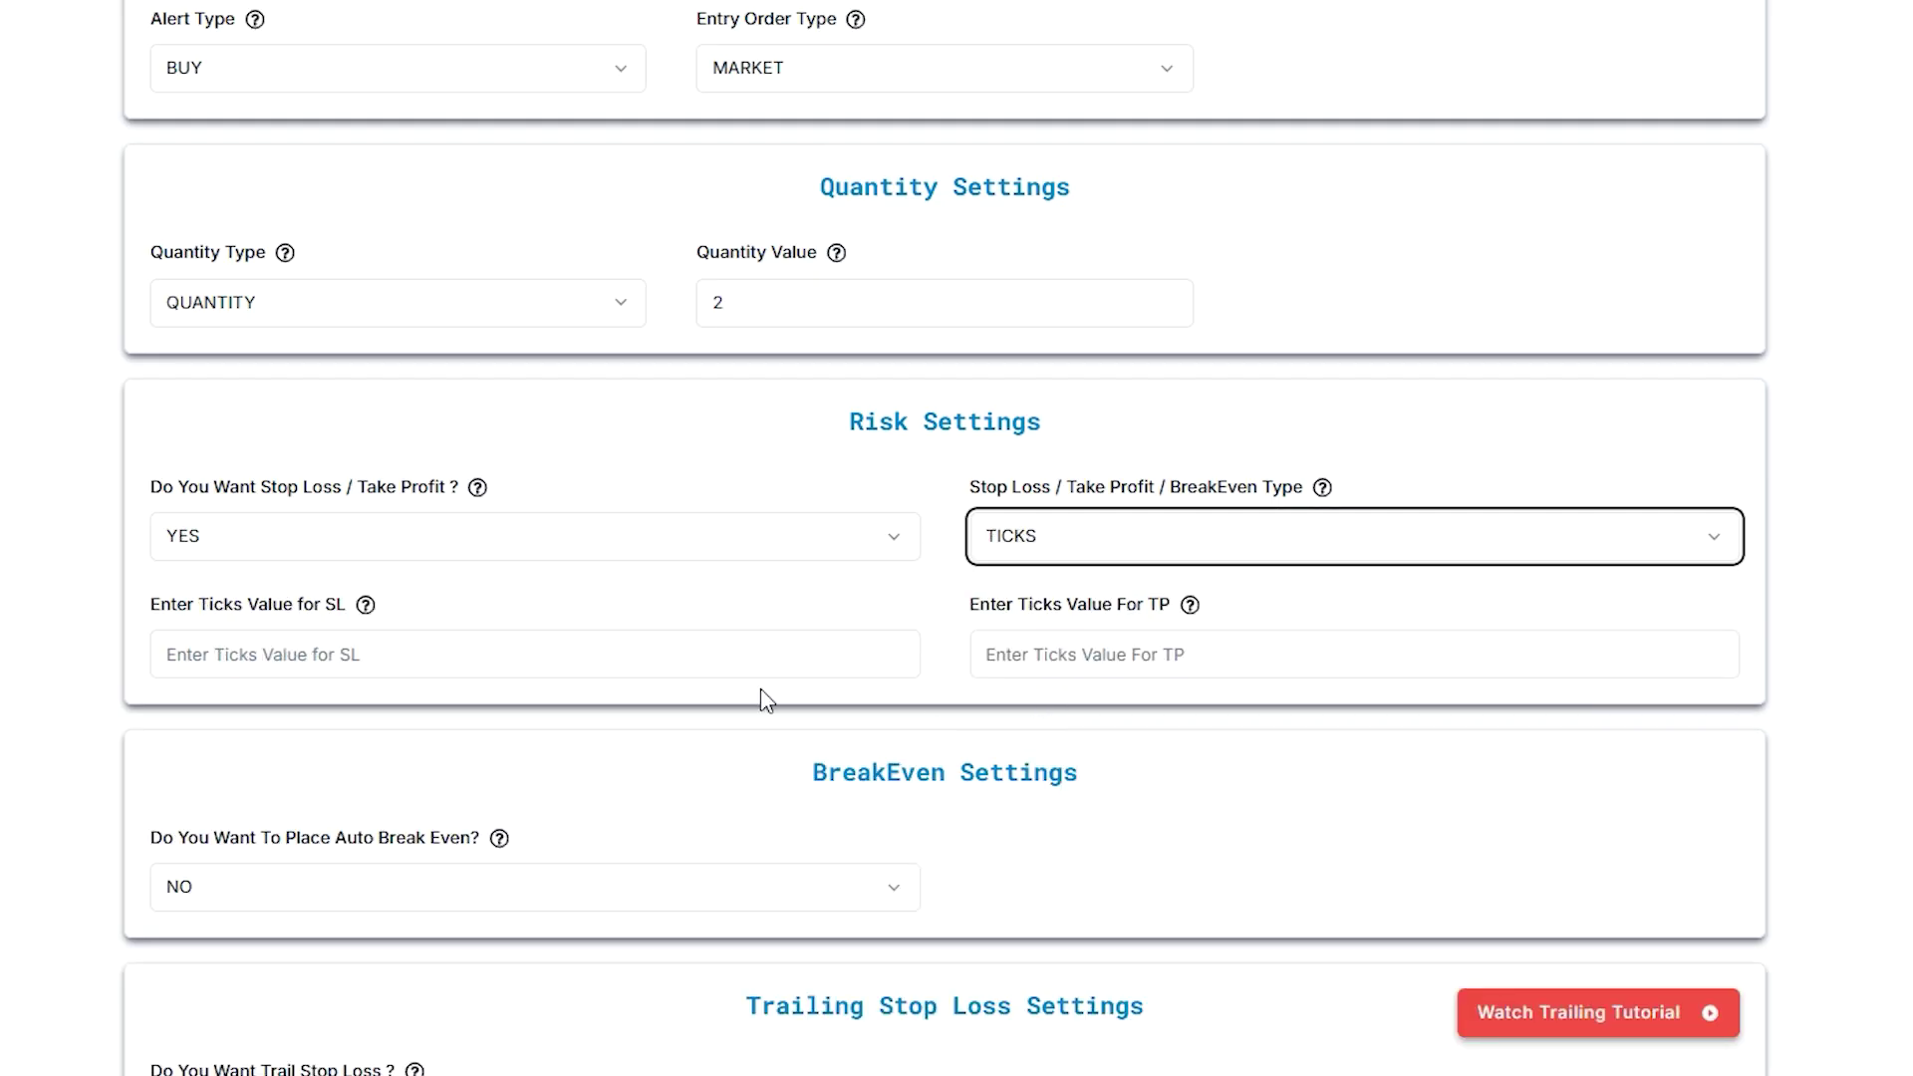
{"action": "left_click", "coordinate": [471, 642]}
{"action": "type", "text": "10"}
{"action": "left_click", "coordinate": [1005, 654]}
{"action": "type", "text": "2"}
{"action": "type", "text": "0"}
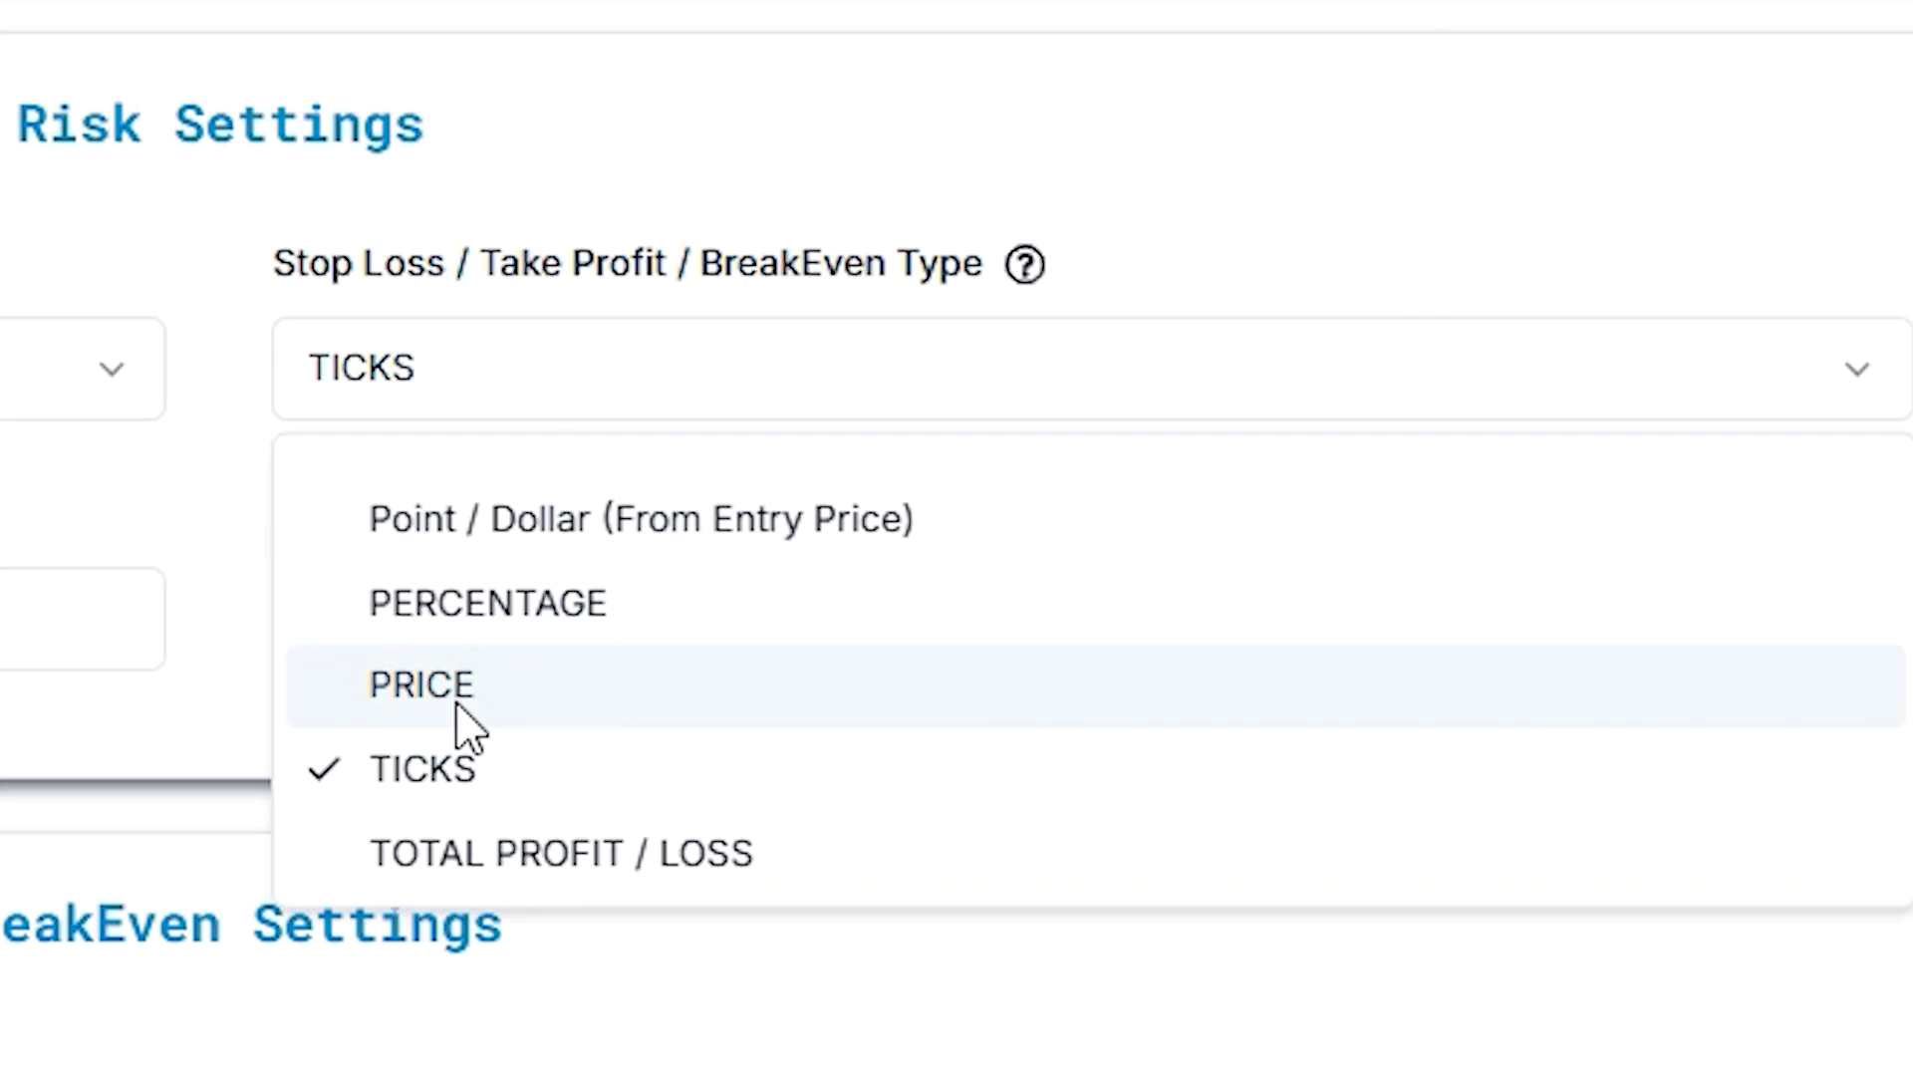
Switch to TOTAL PROFIT / LOSS, enter a $10 total loss, and review the $20 calculation
{"action": "left_click", "coordinate": [453, 855]}
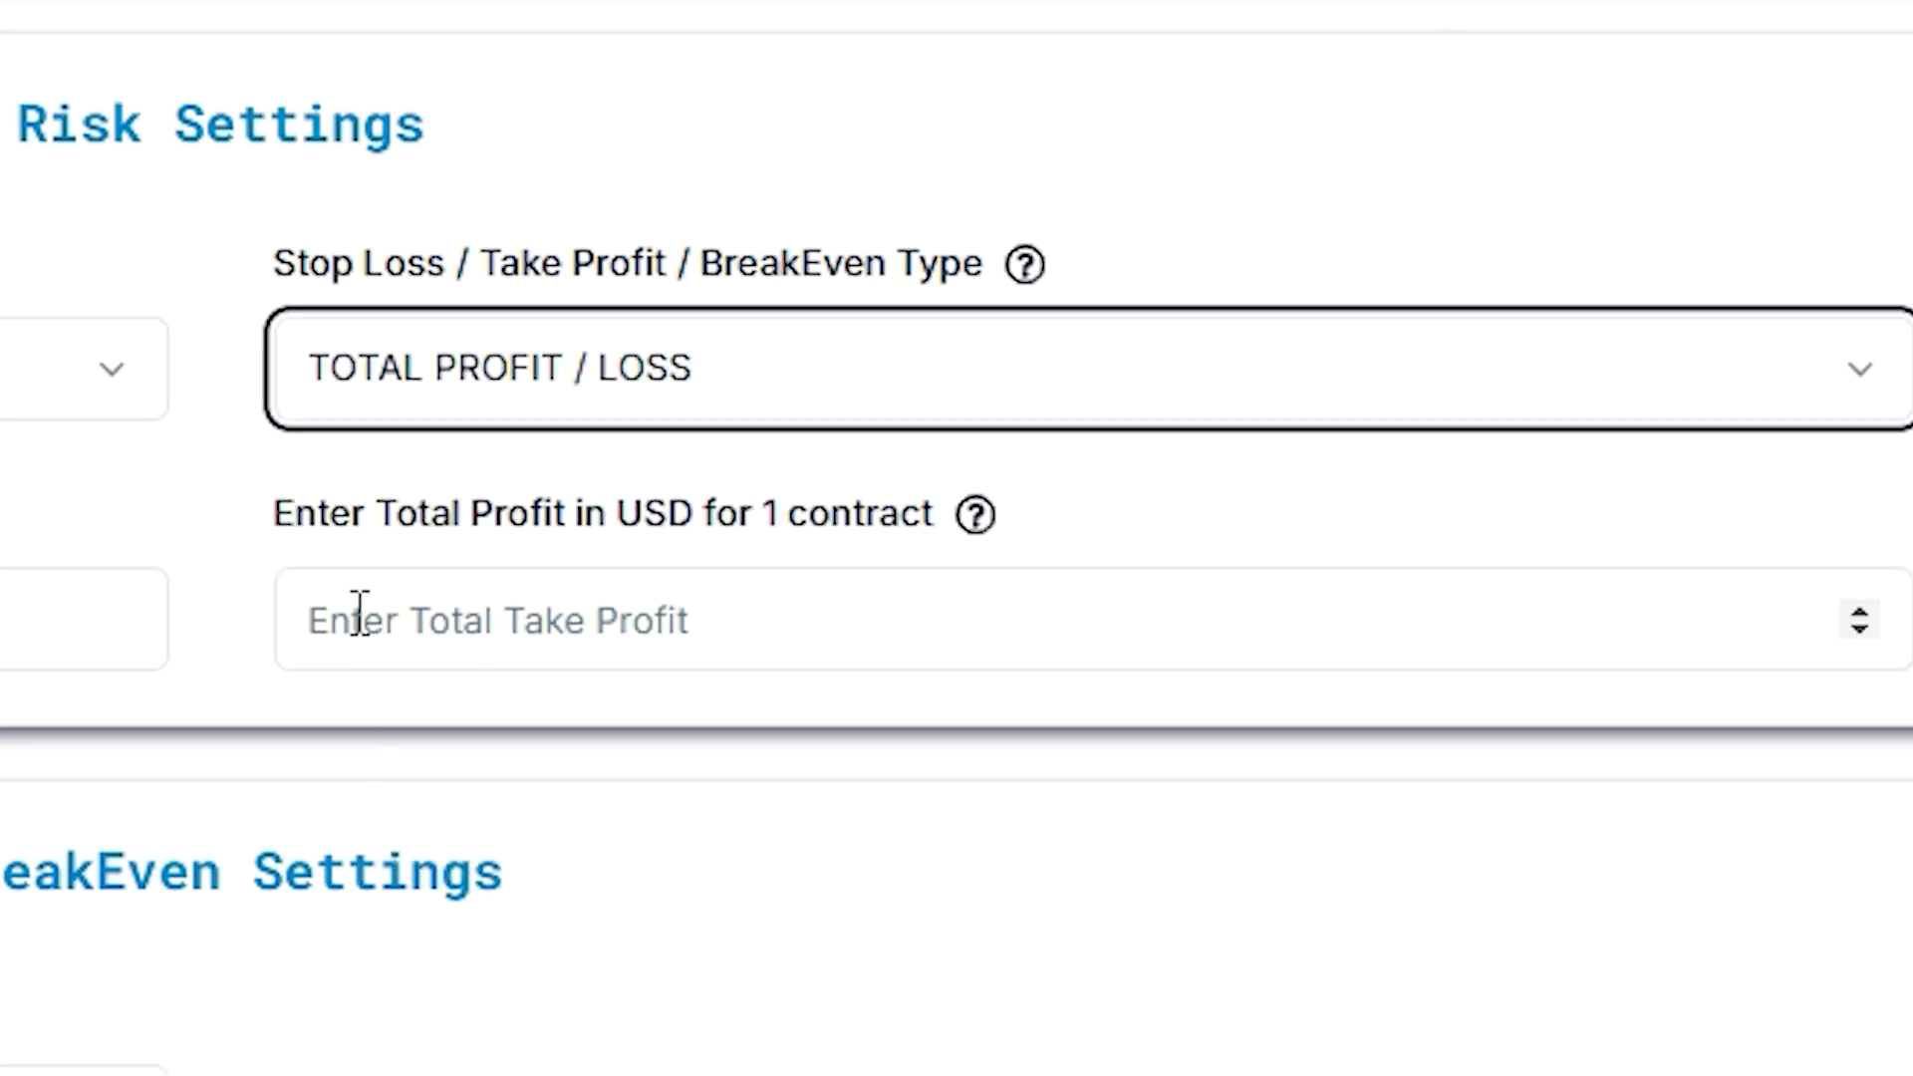
{"action": "left_click", "coordinate": [917, 598]}
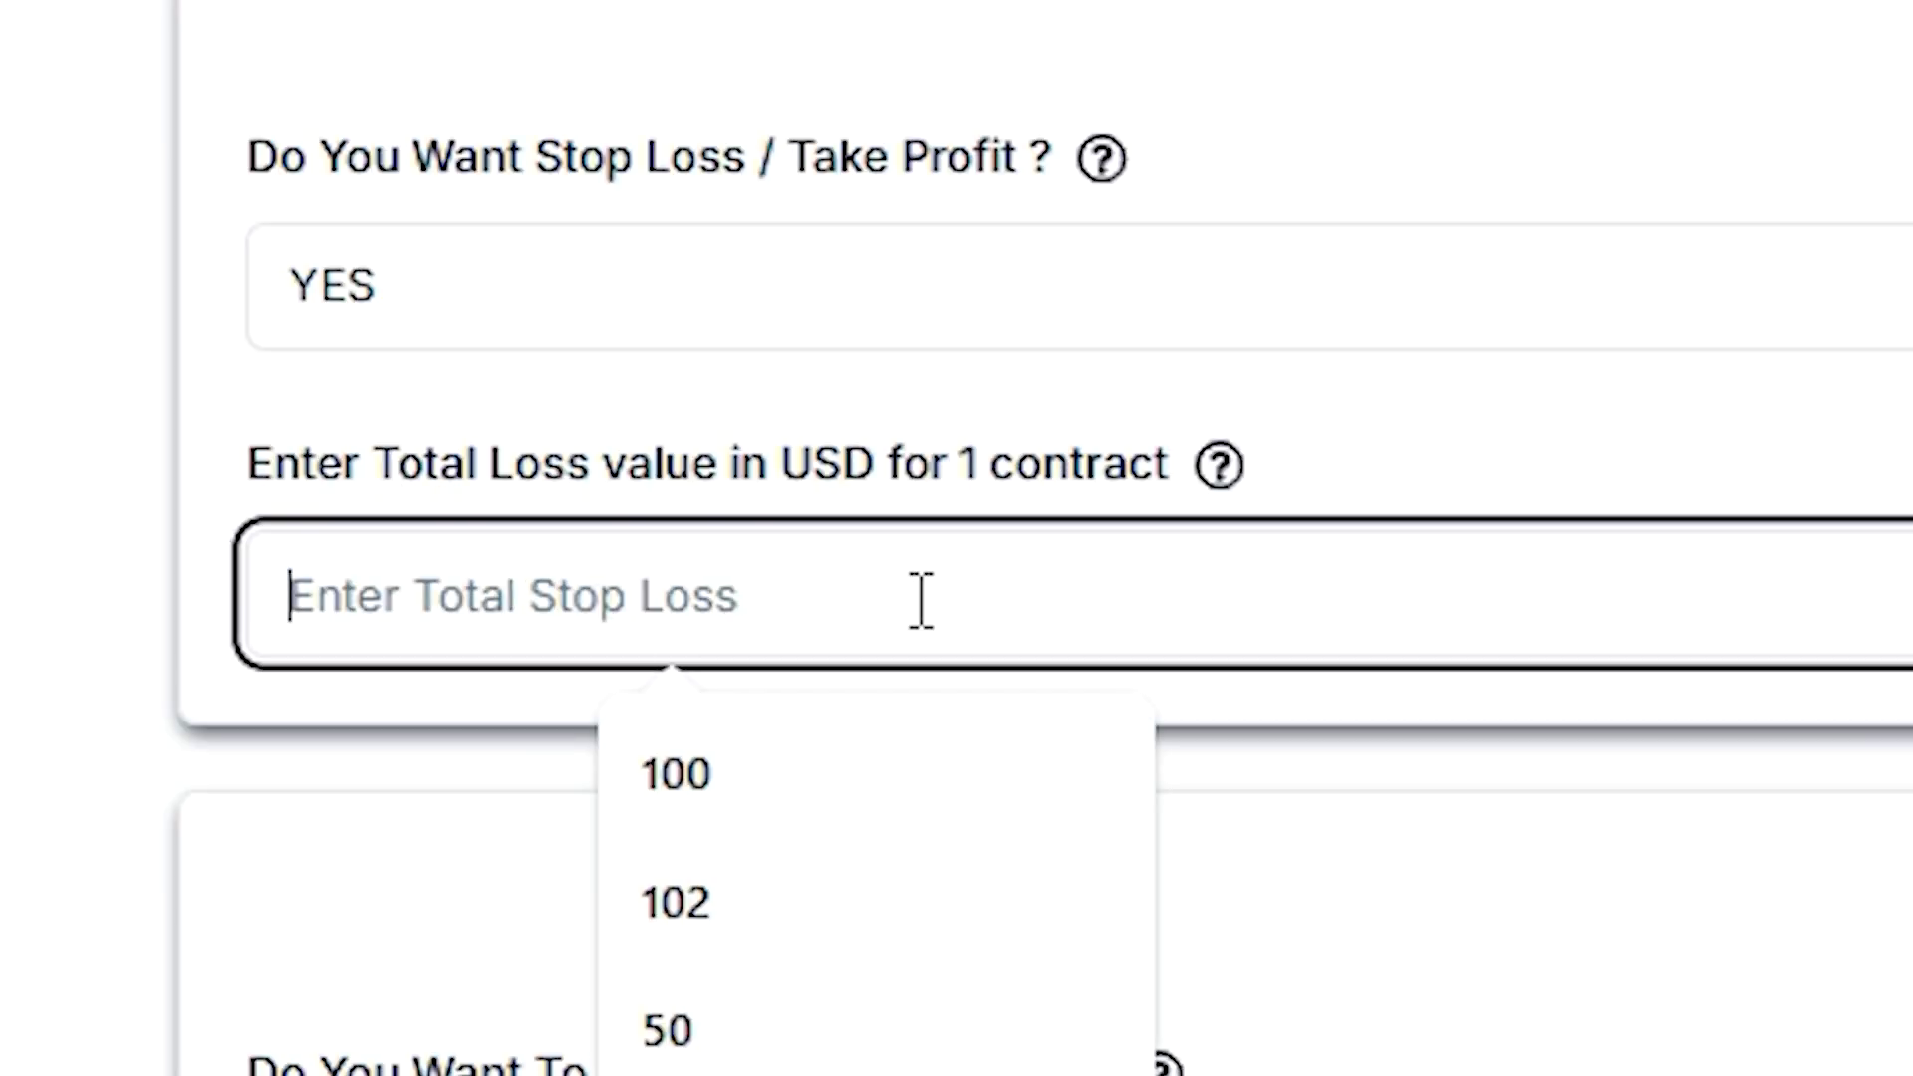
{"action": "type", "text": "10"}
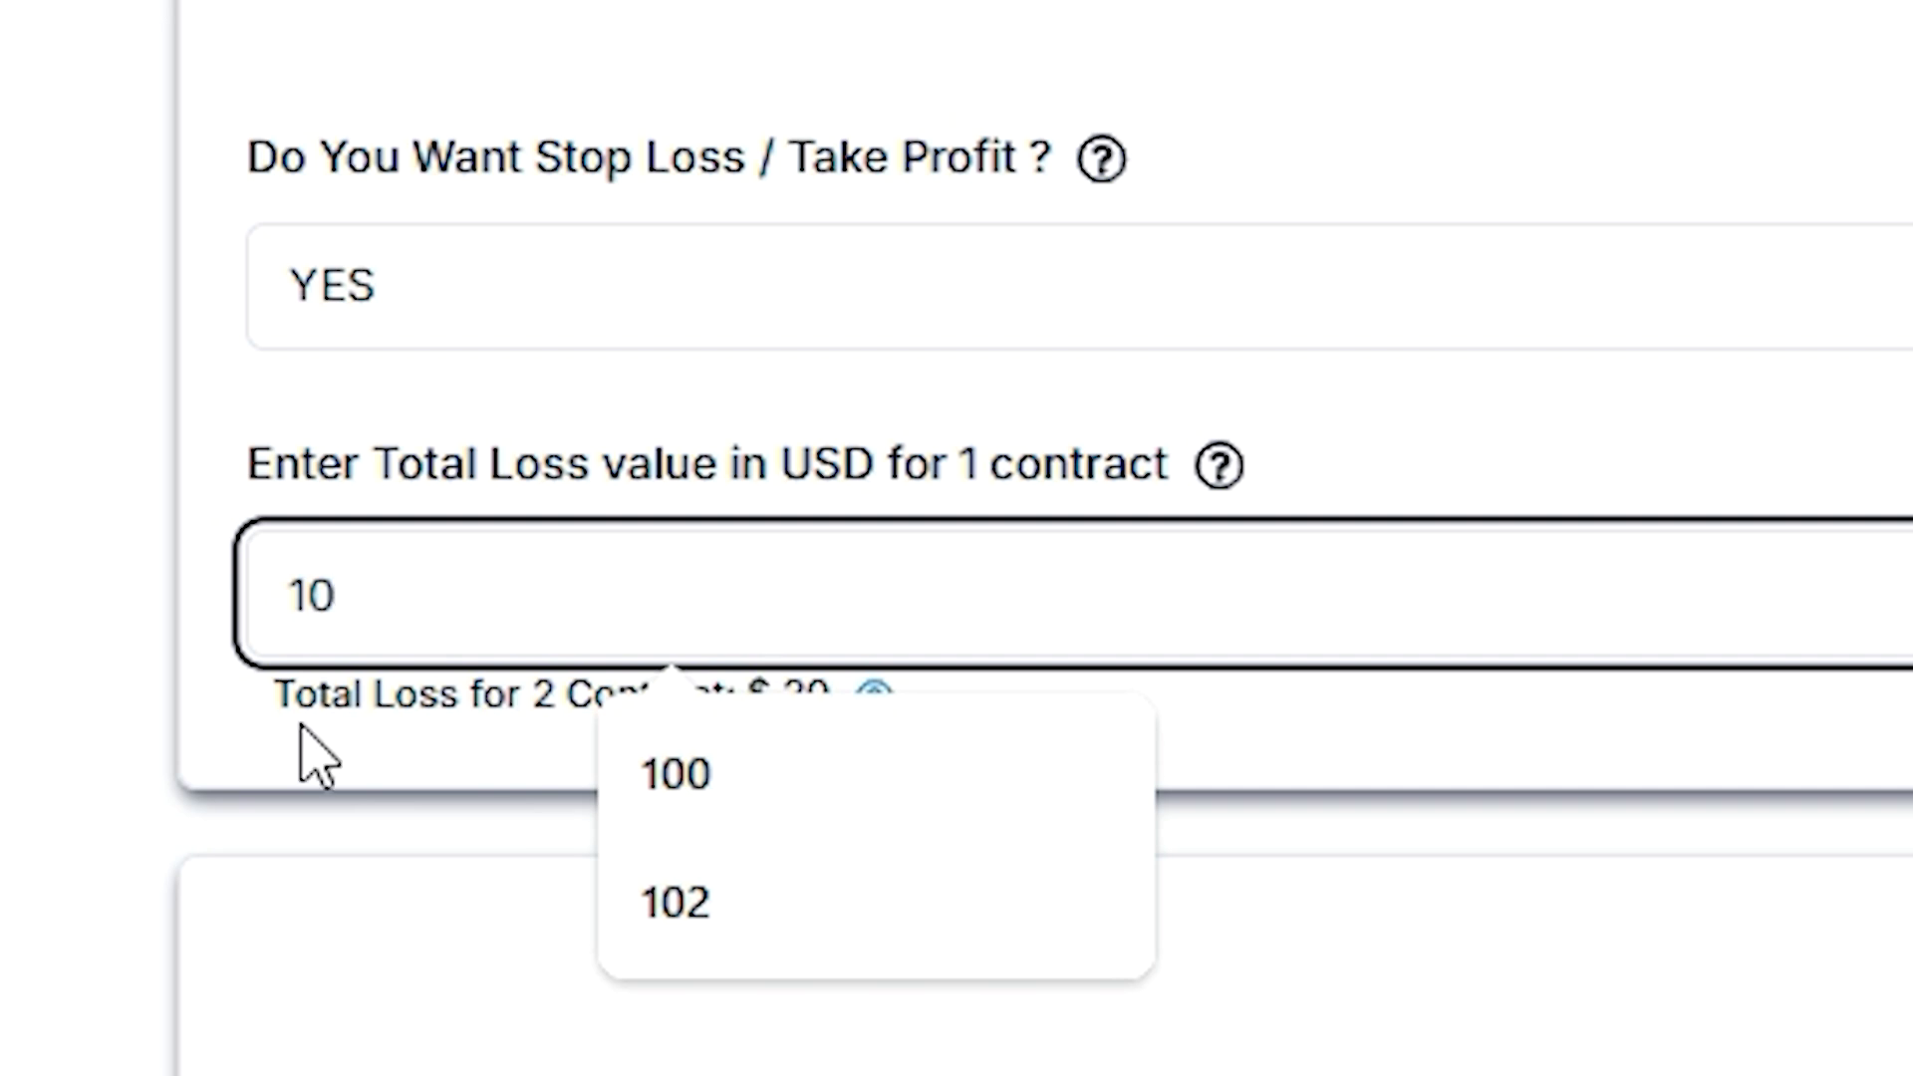
{"action": "left_click", "coordinate": [224, 732]}
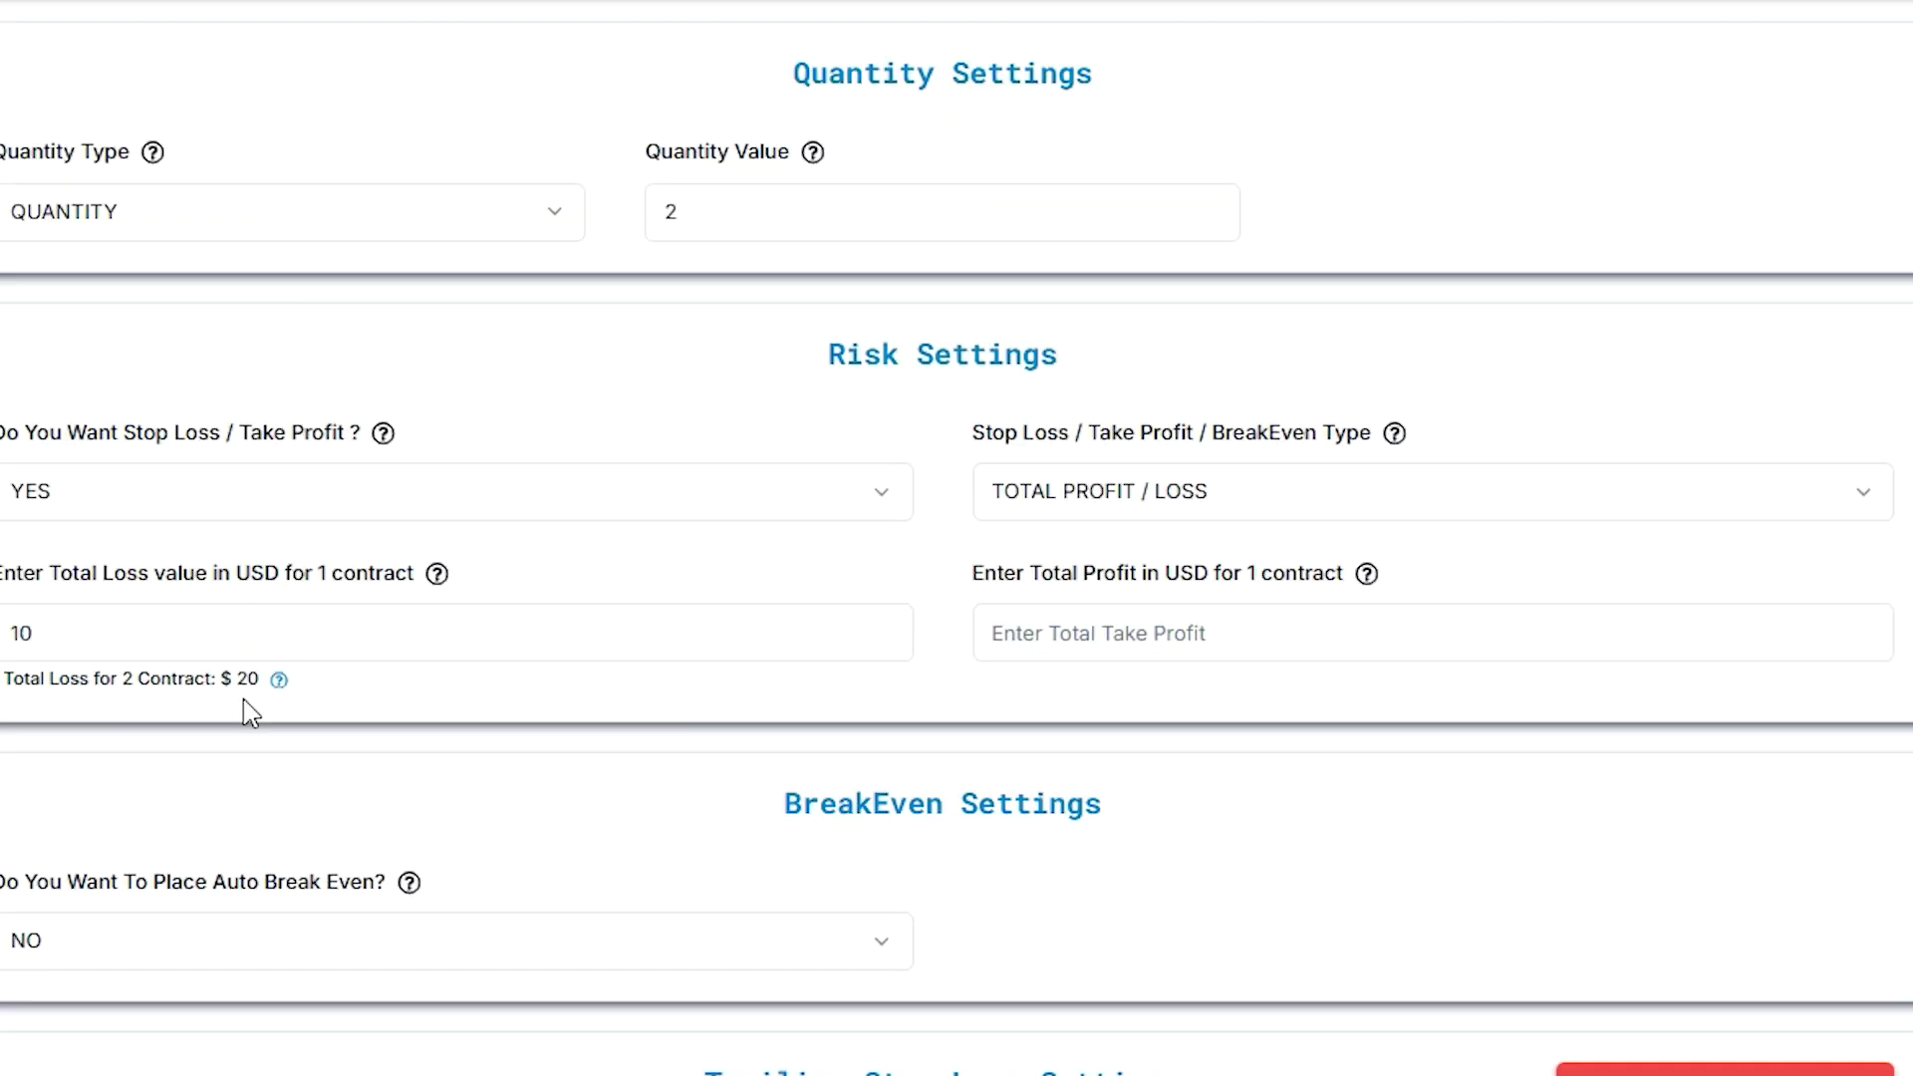
{"action": "left_click", "coordinate": [279, 681]}
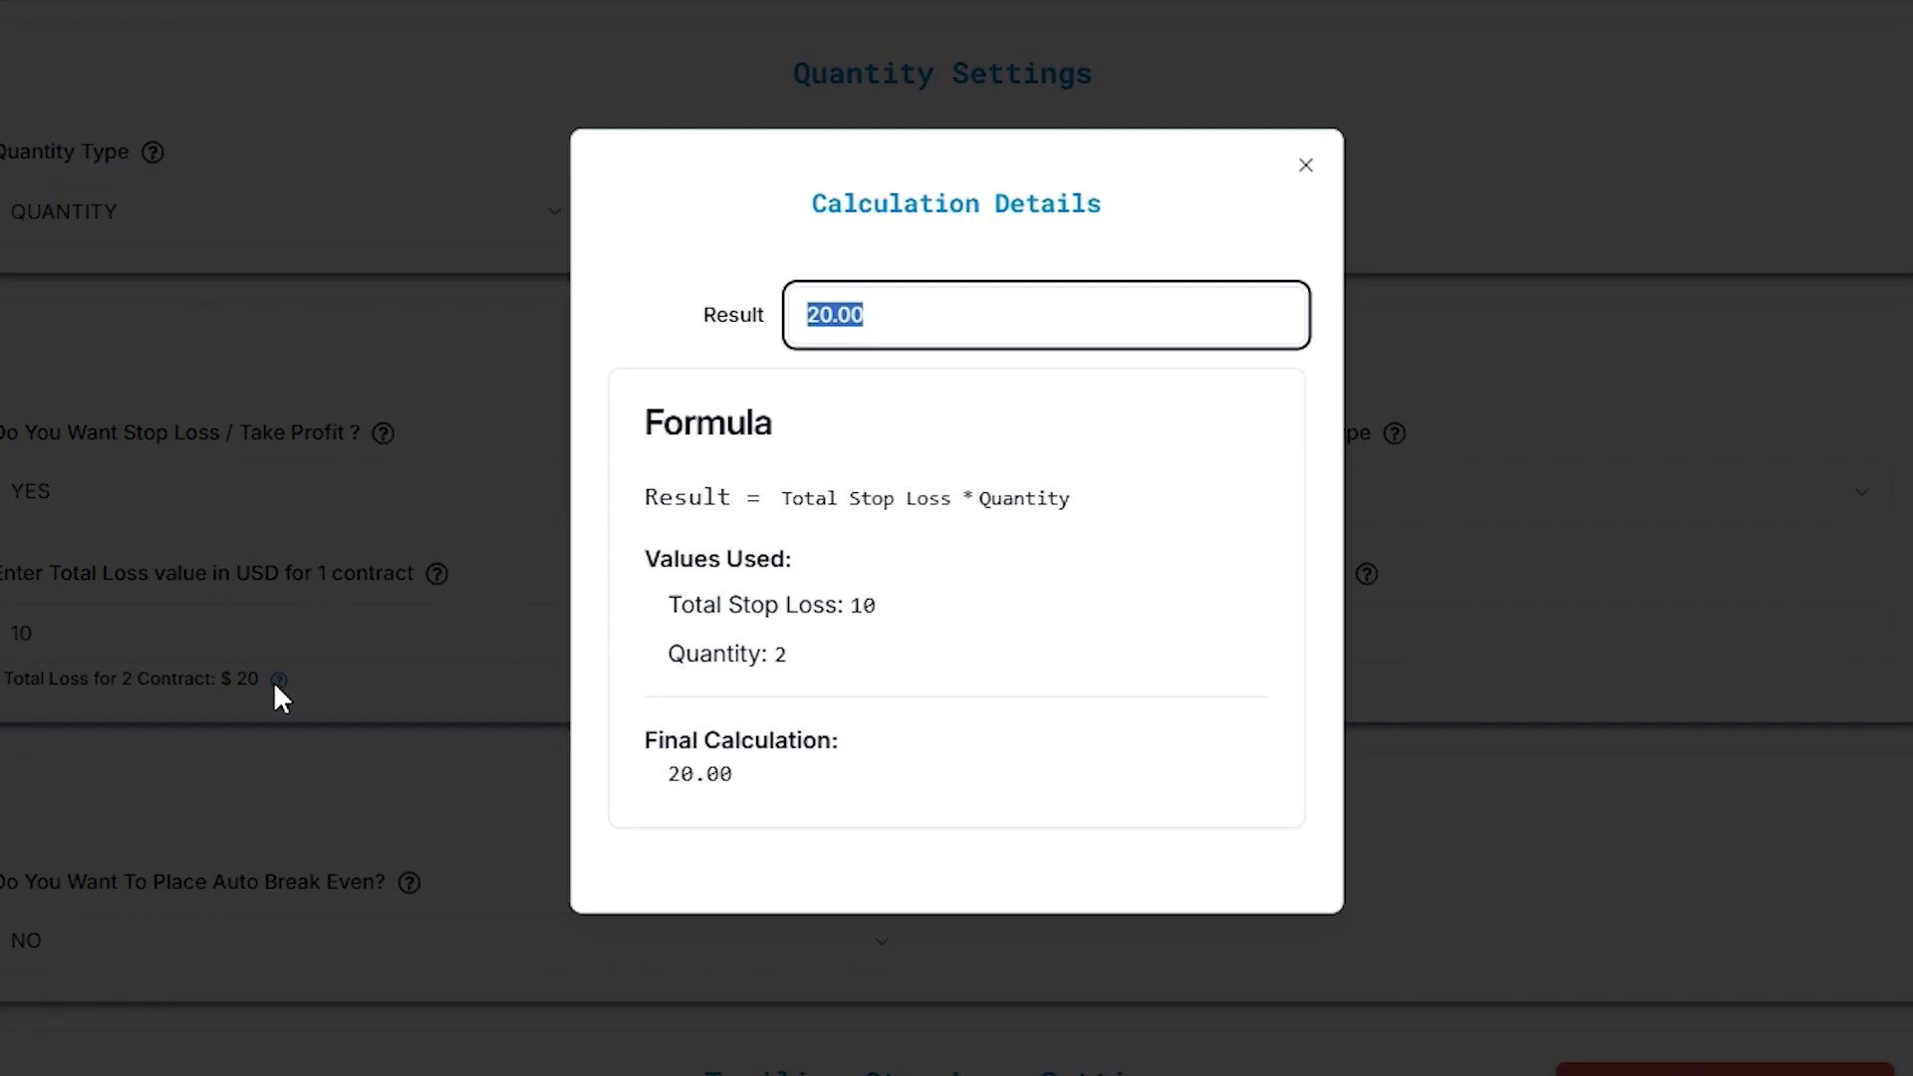
{"action": "left_click", "coordinate": [316, 669]}
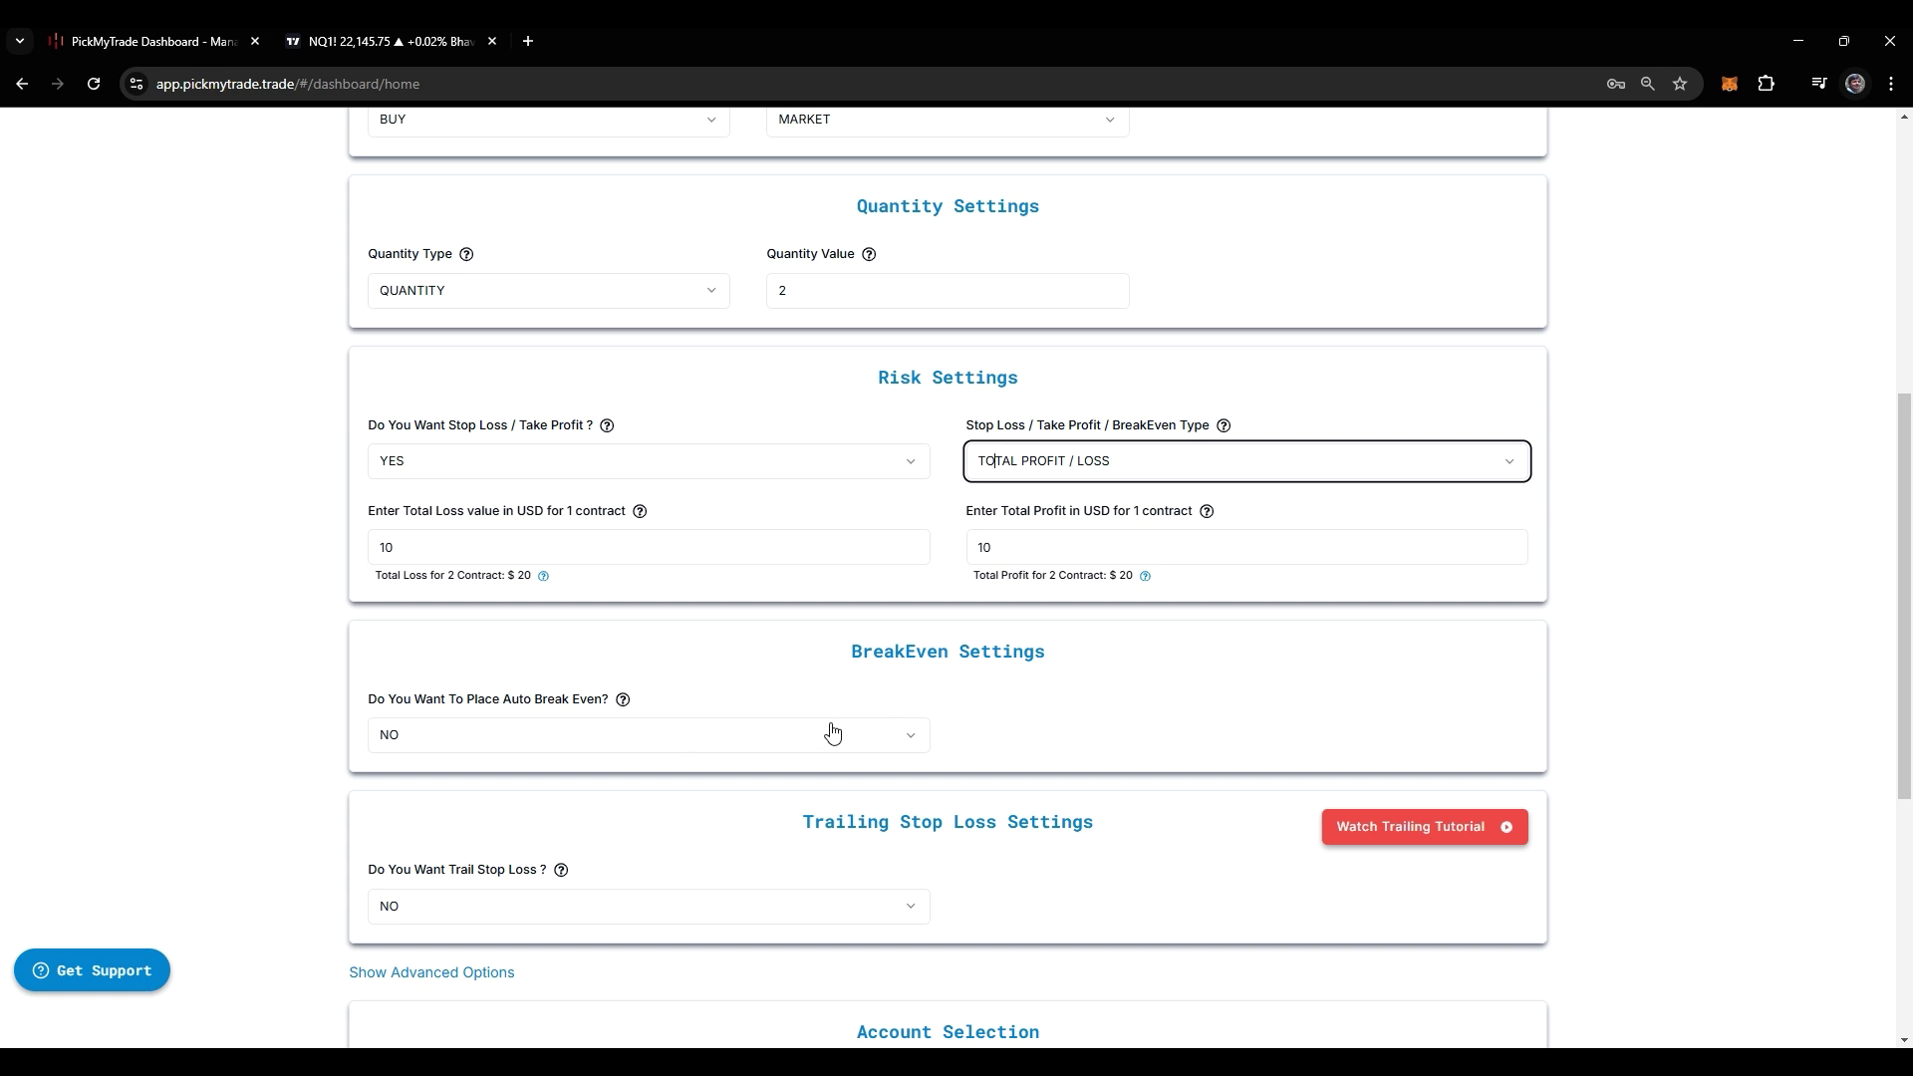
Switch auto break-even to YES, change its profit amount from 100 to 98, and generate the alert
{"action": "left_click", "coordinate": [807, 734]}
{"action": "left_click", "coordinate": [643, 785]}
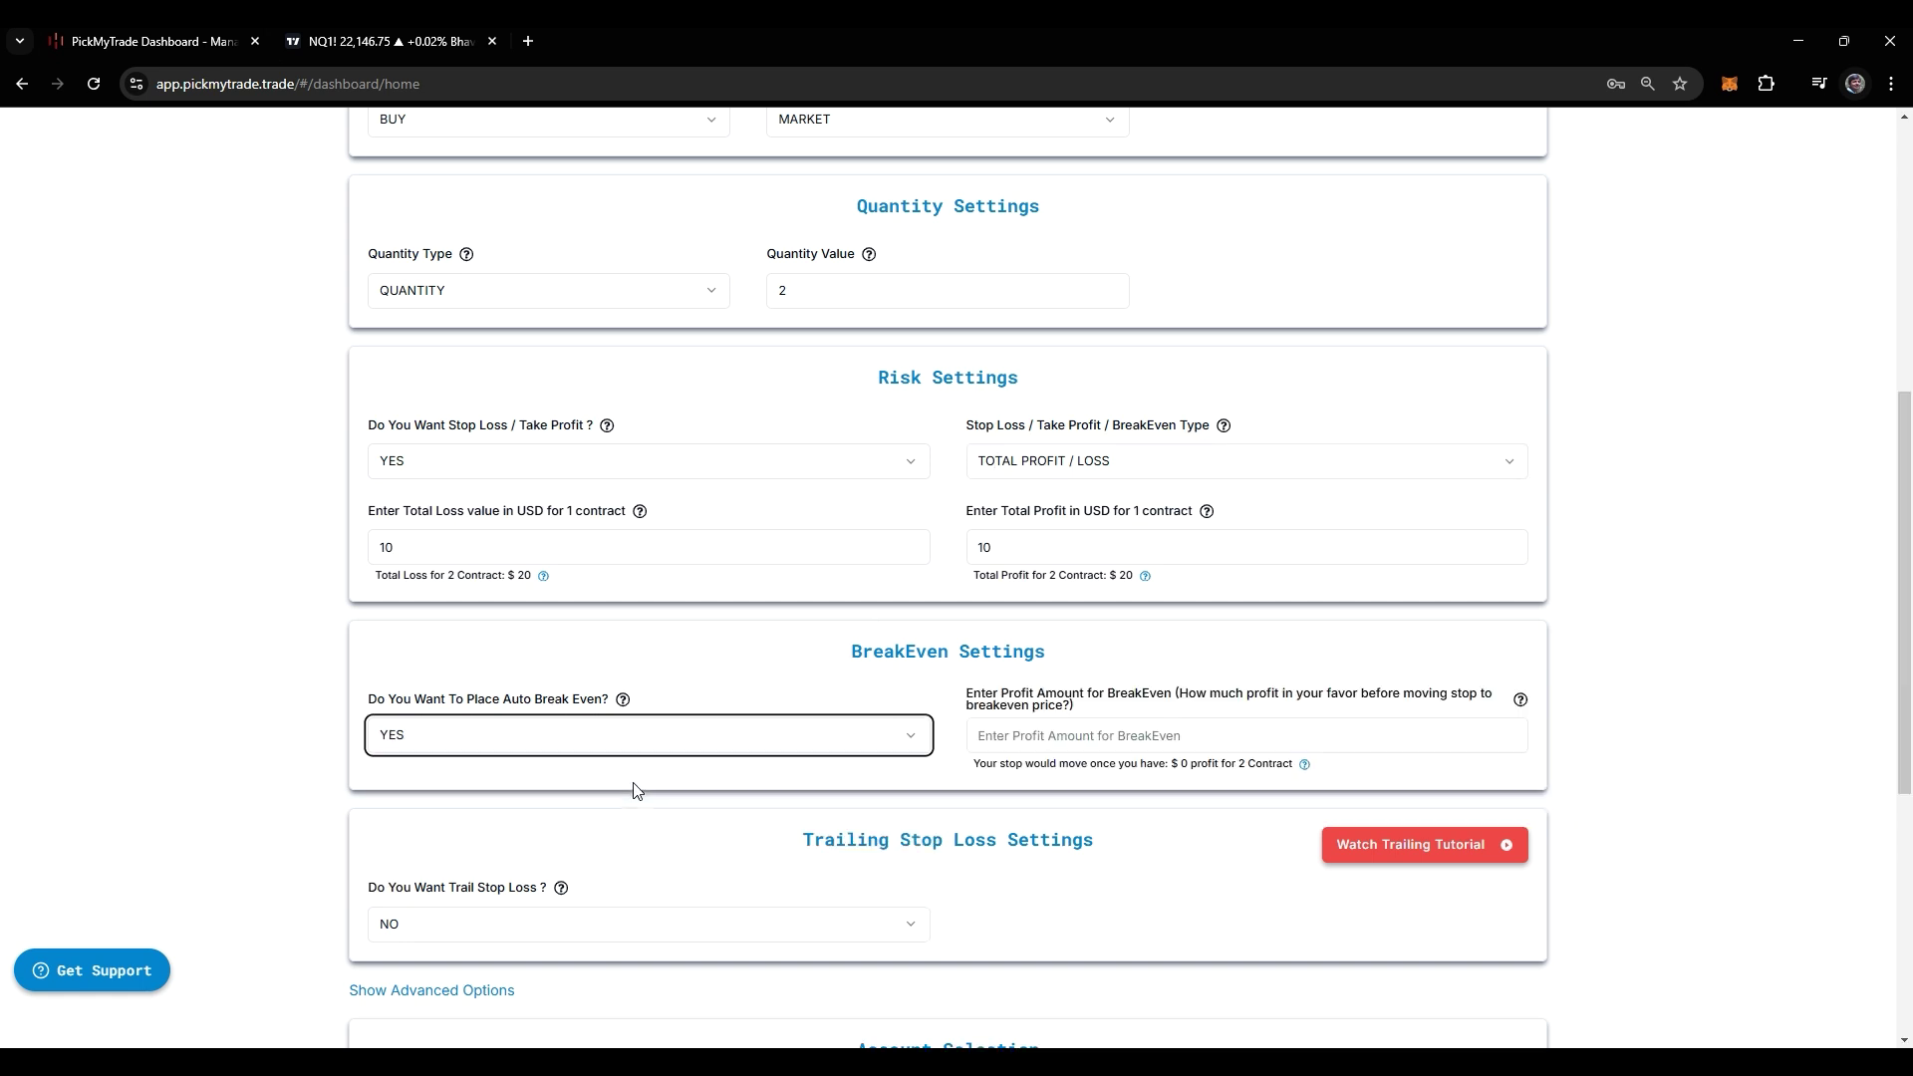
{"action": "left_click", "coordinate": [1051, 740]}
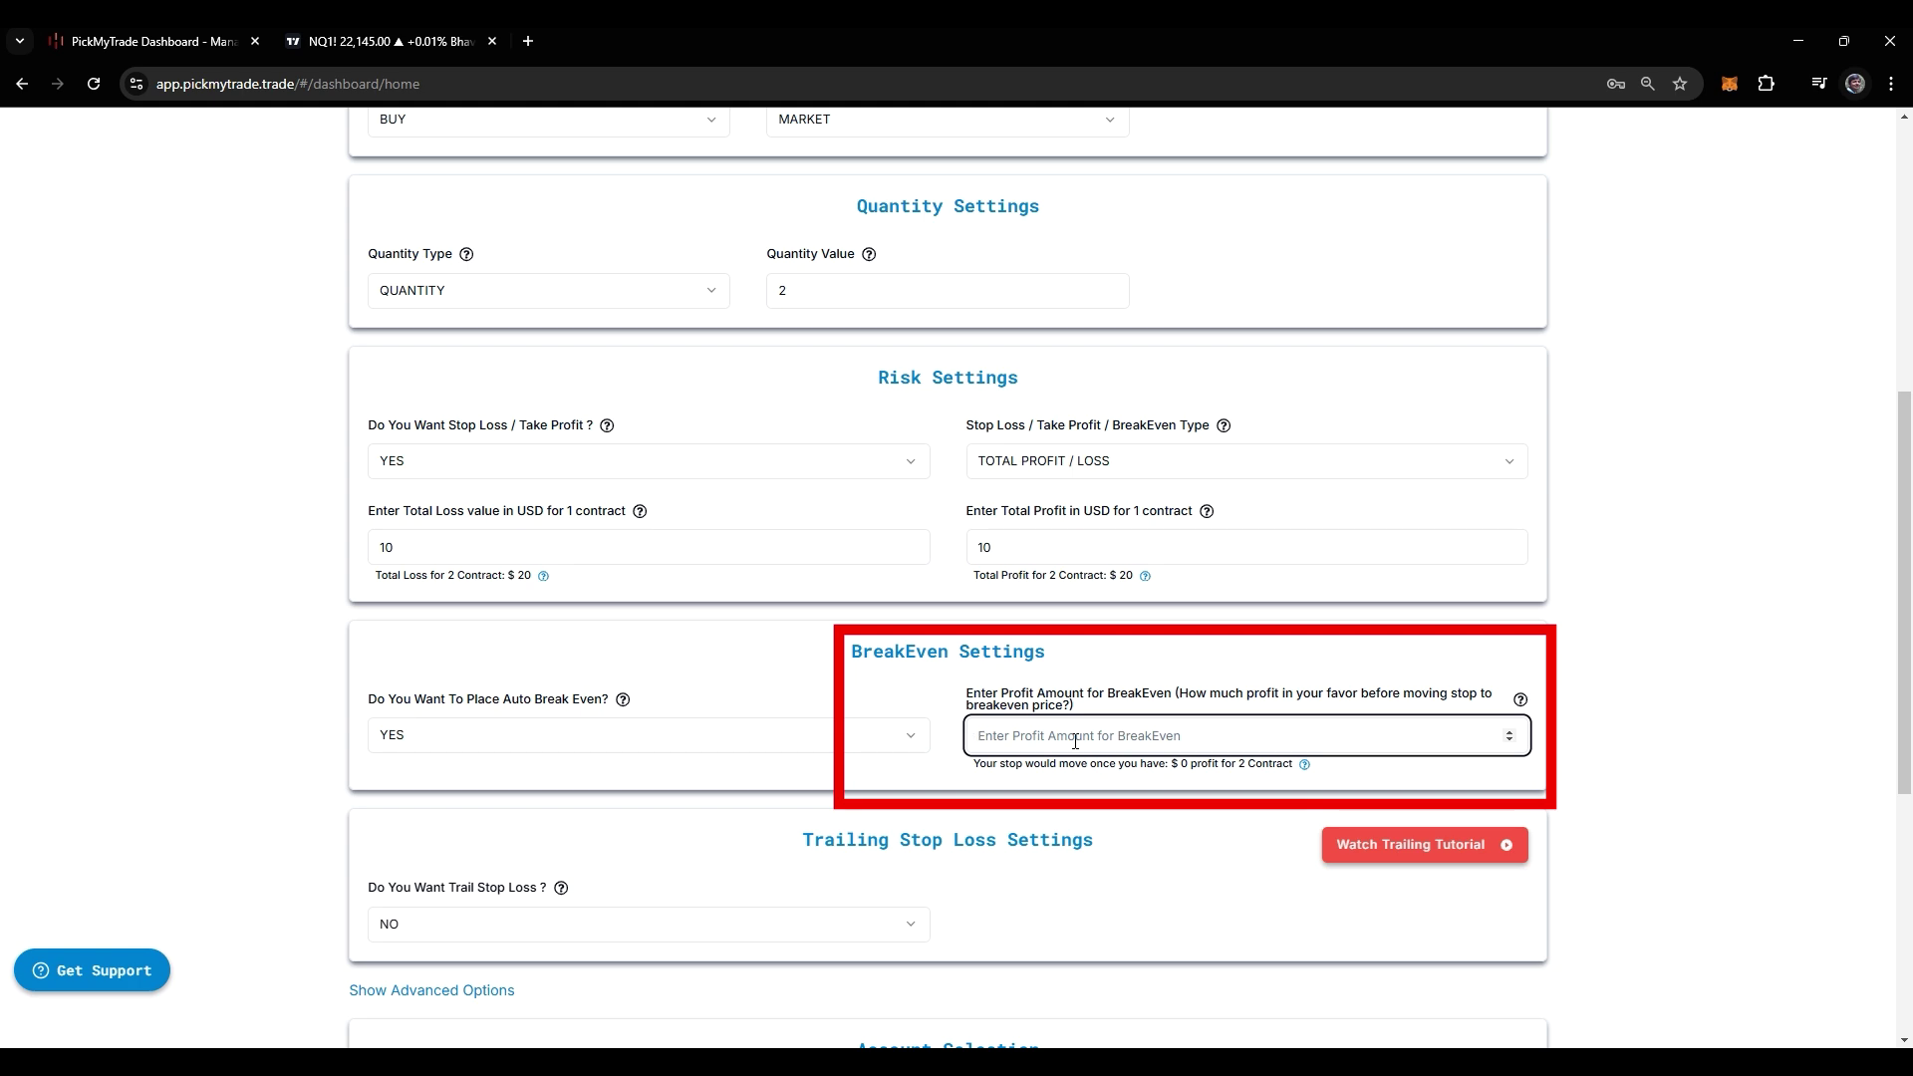
{"action": "type", "text": "100"}
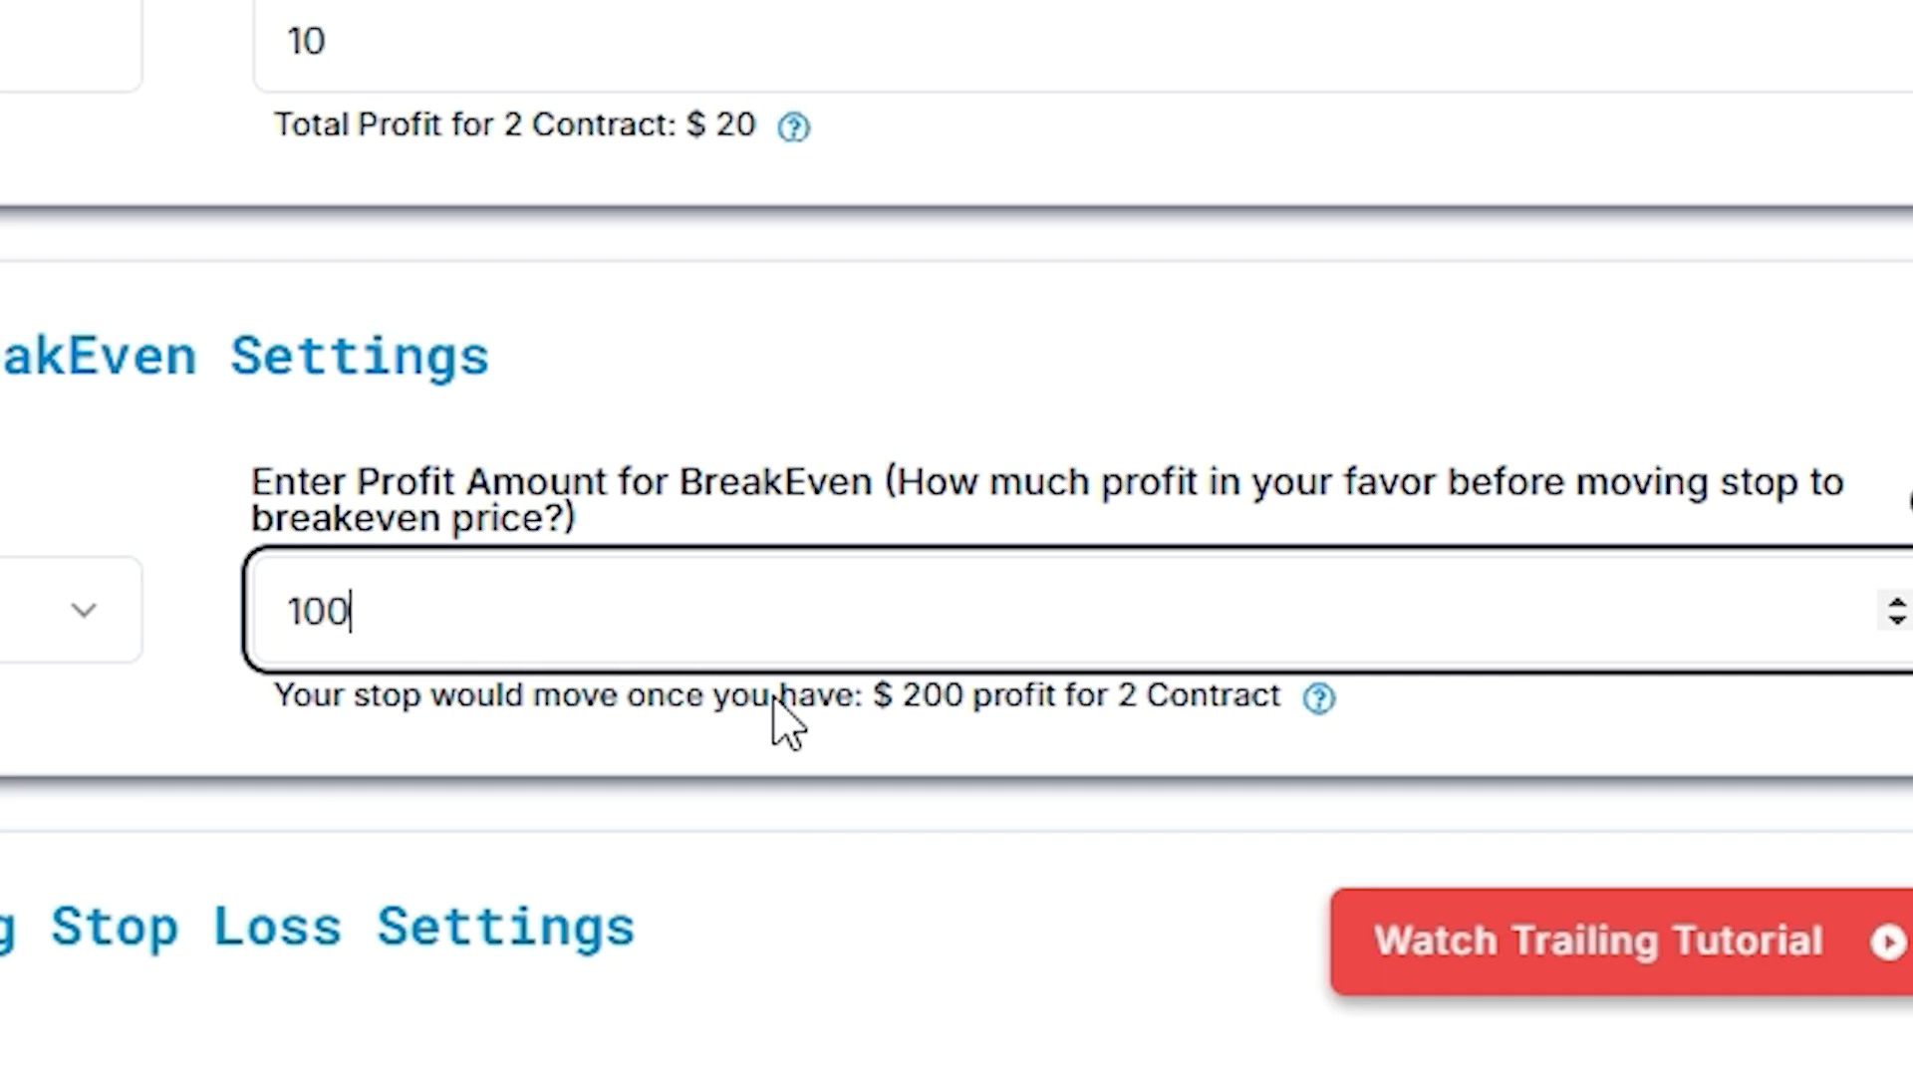
{"action": "left_click_drag", "start_coordinate": [505, 611], "coordinate": [284, 611]}
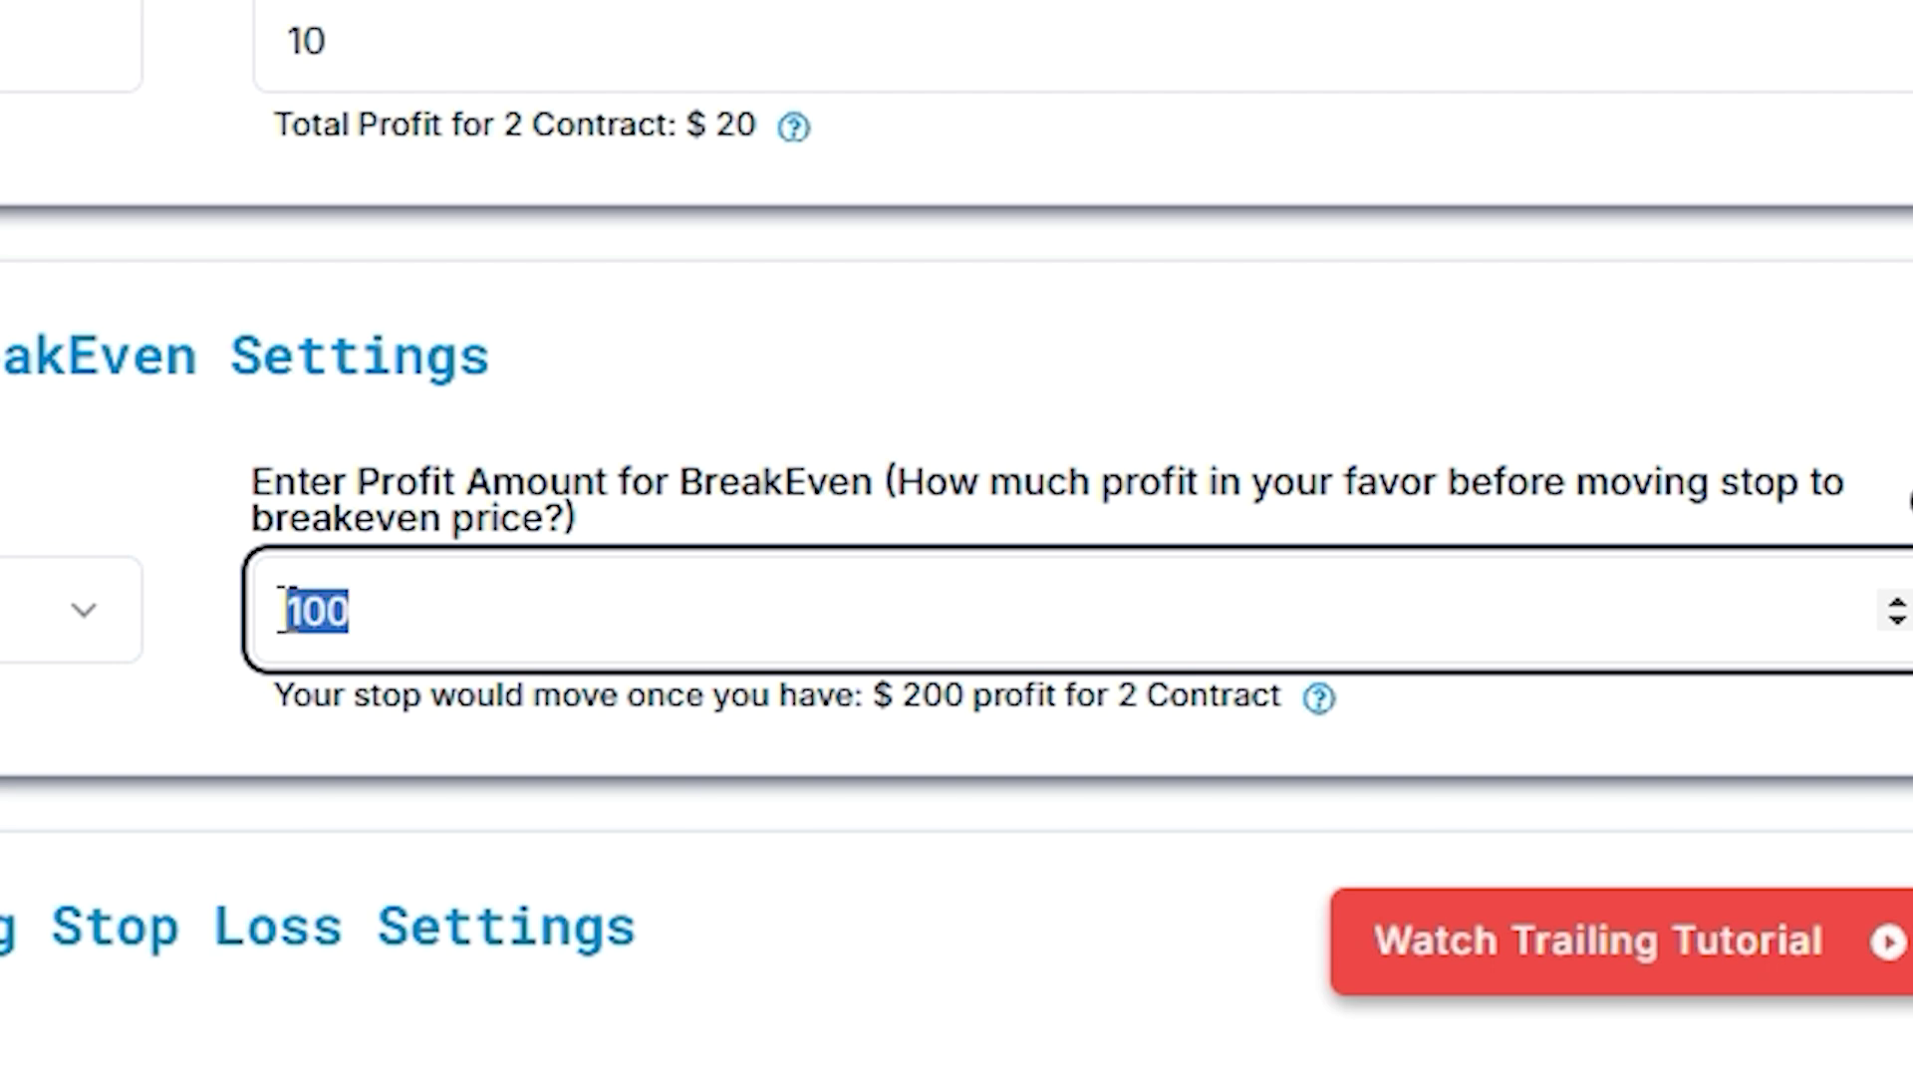
{"action": "type", "text": "98"}
{"action": "scroll", "coordinate": [1245, 812], "scroll_direction": "down", "scroll_amount": 1}
{"action": "left_click", "coordinate": [1485, 901]}
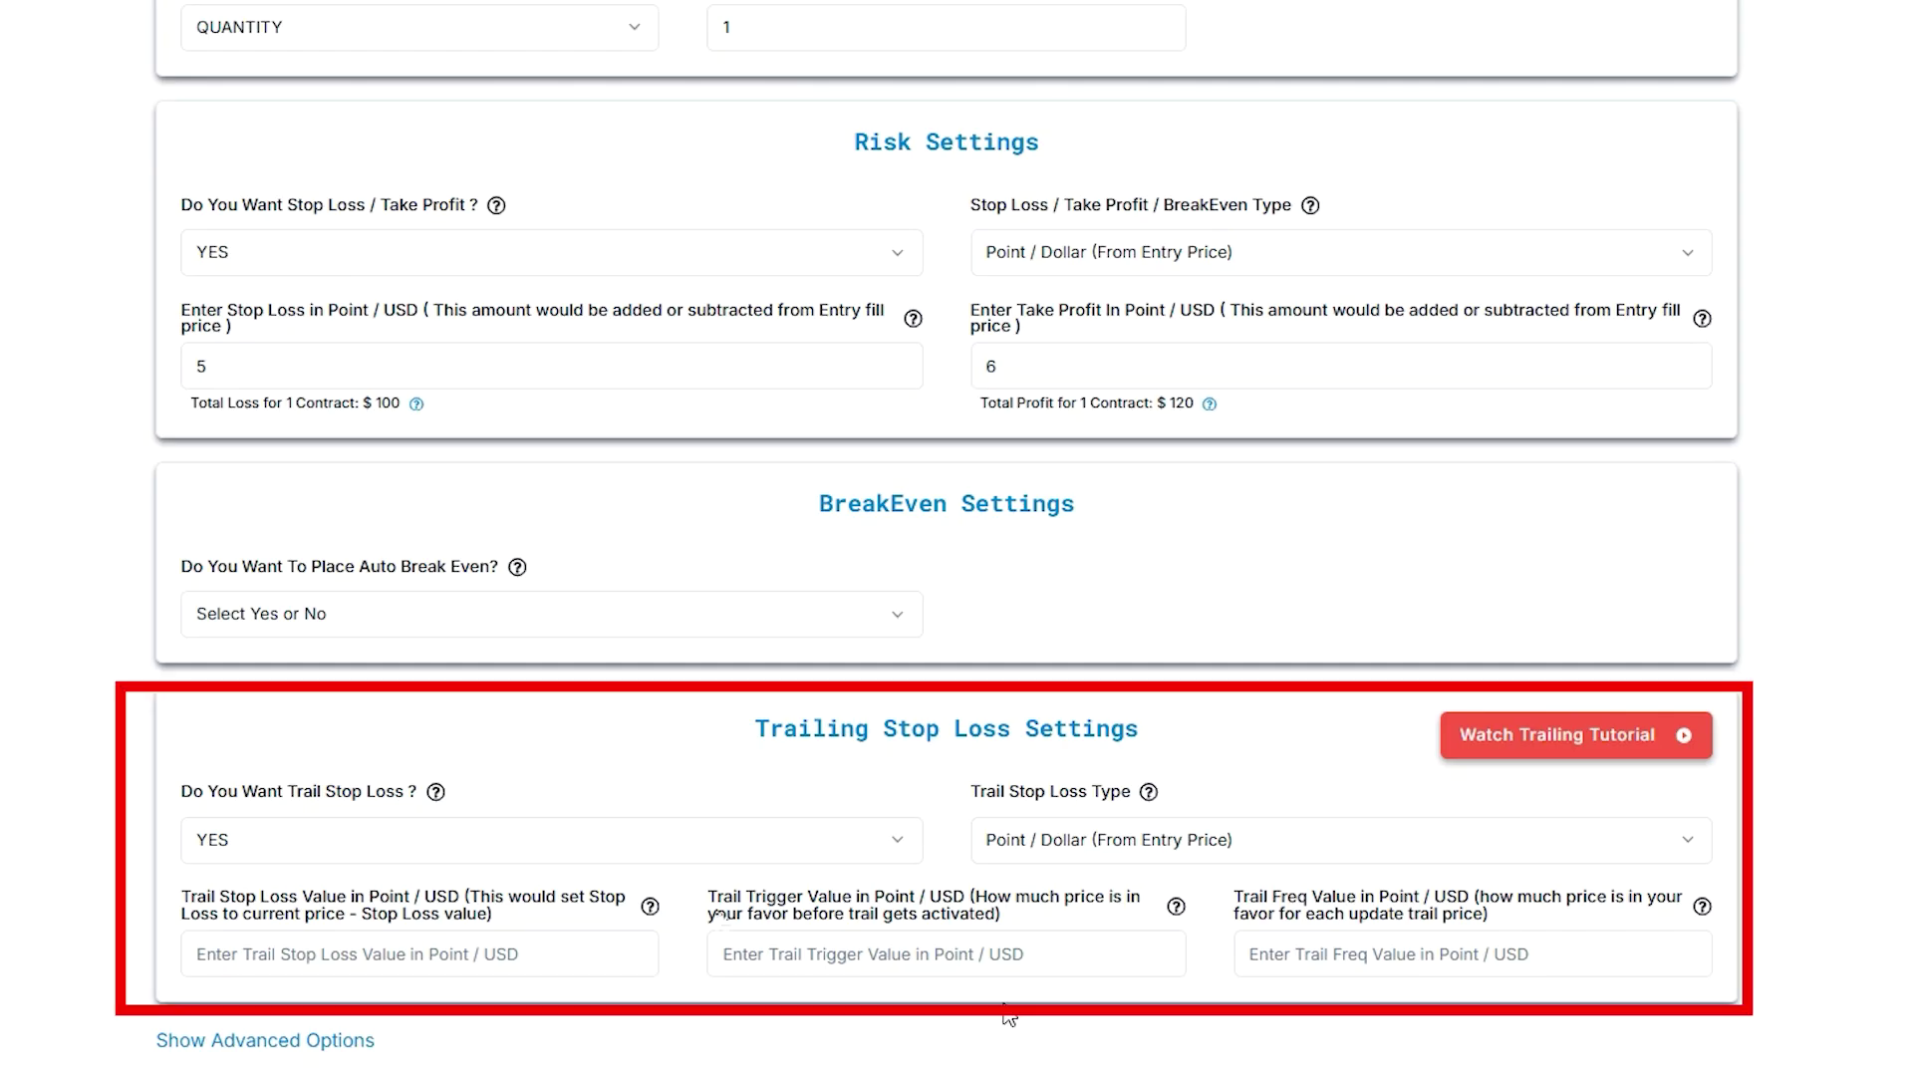
Turn the trailing stop loss on with Point / Dollar as its type
{"action": "left_click", "coordinate": [426, 854]}
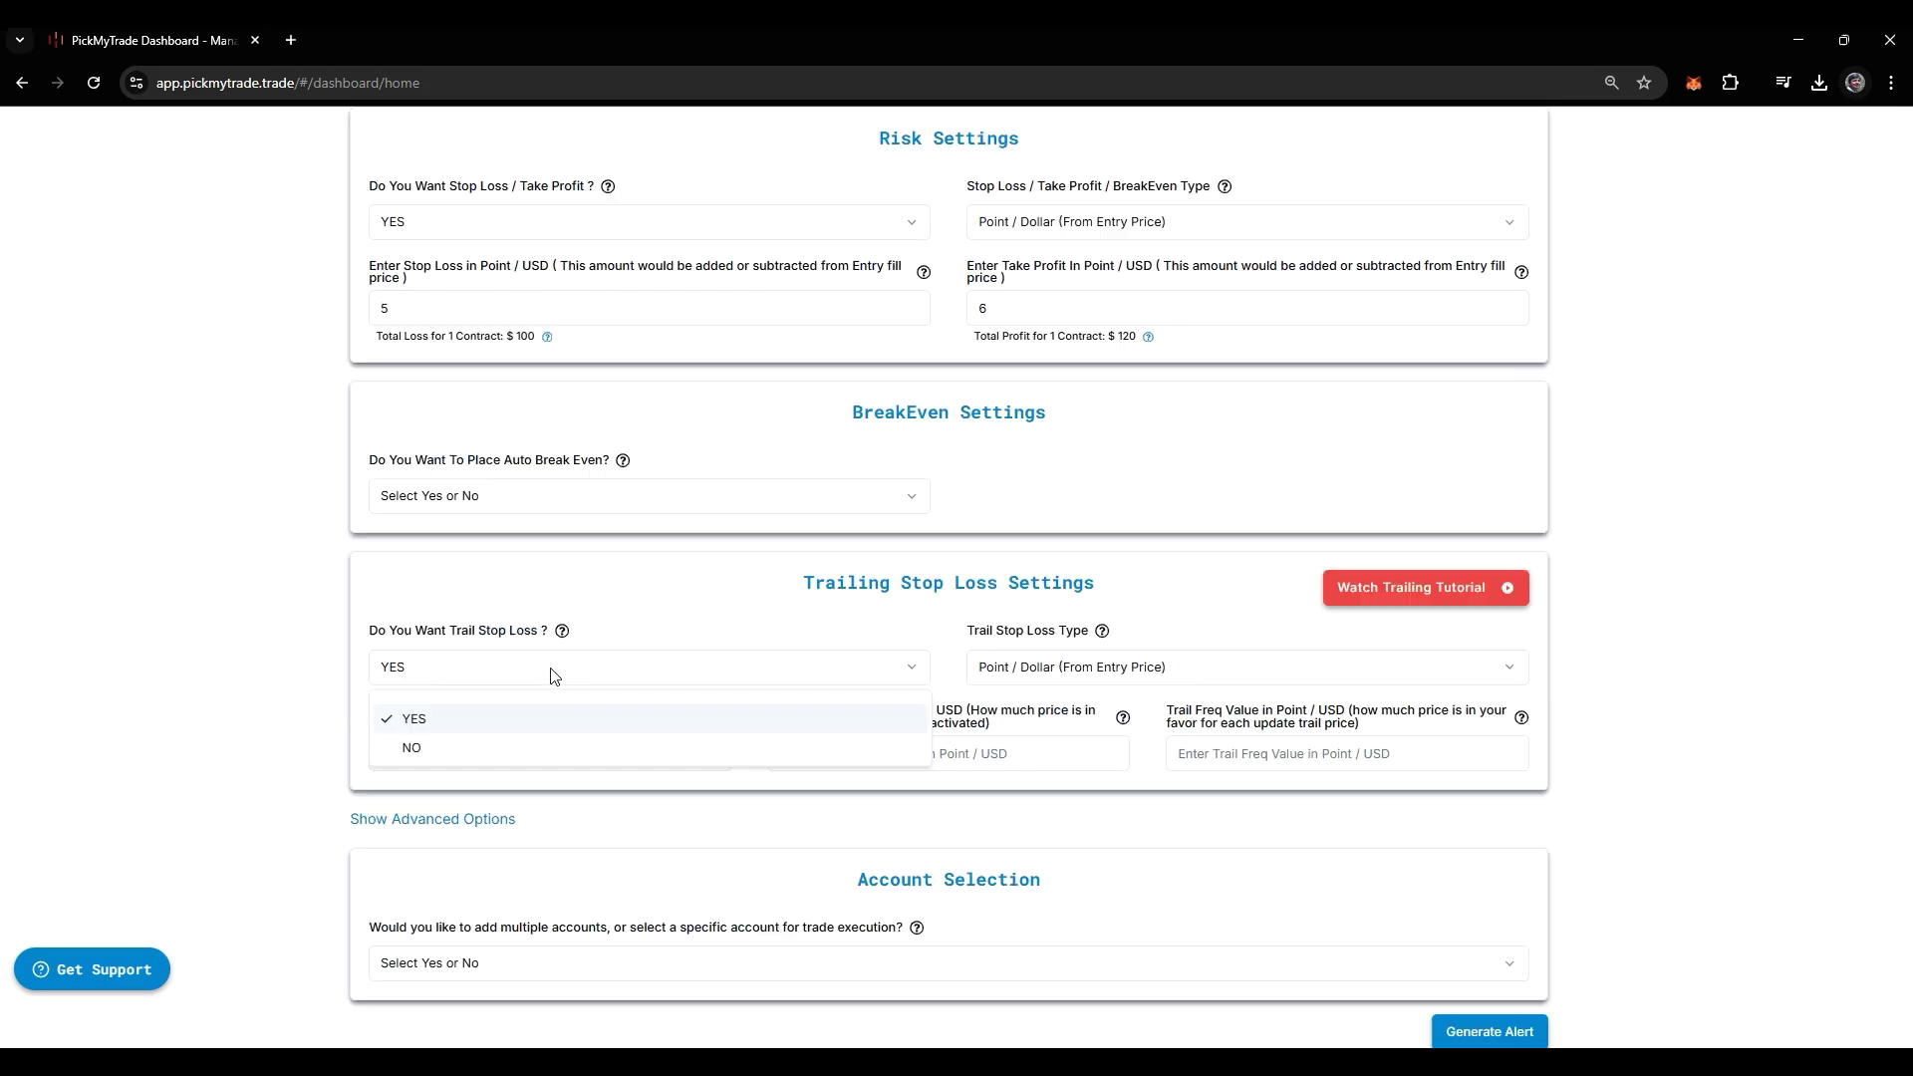
{"action": "left_click", "coordinate": [974, 667]}
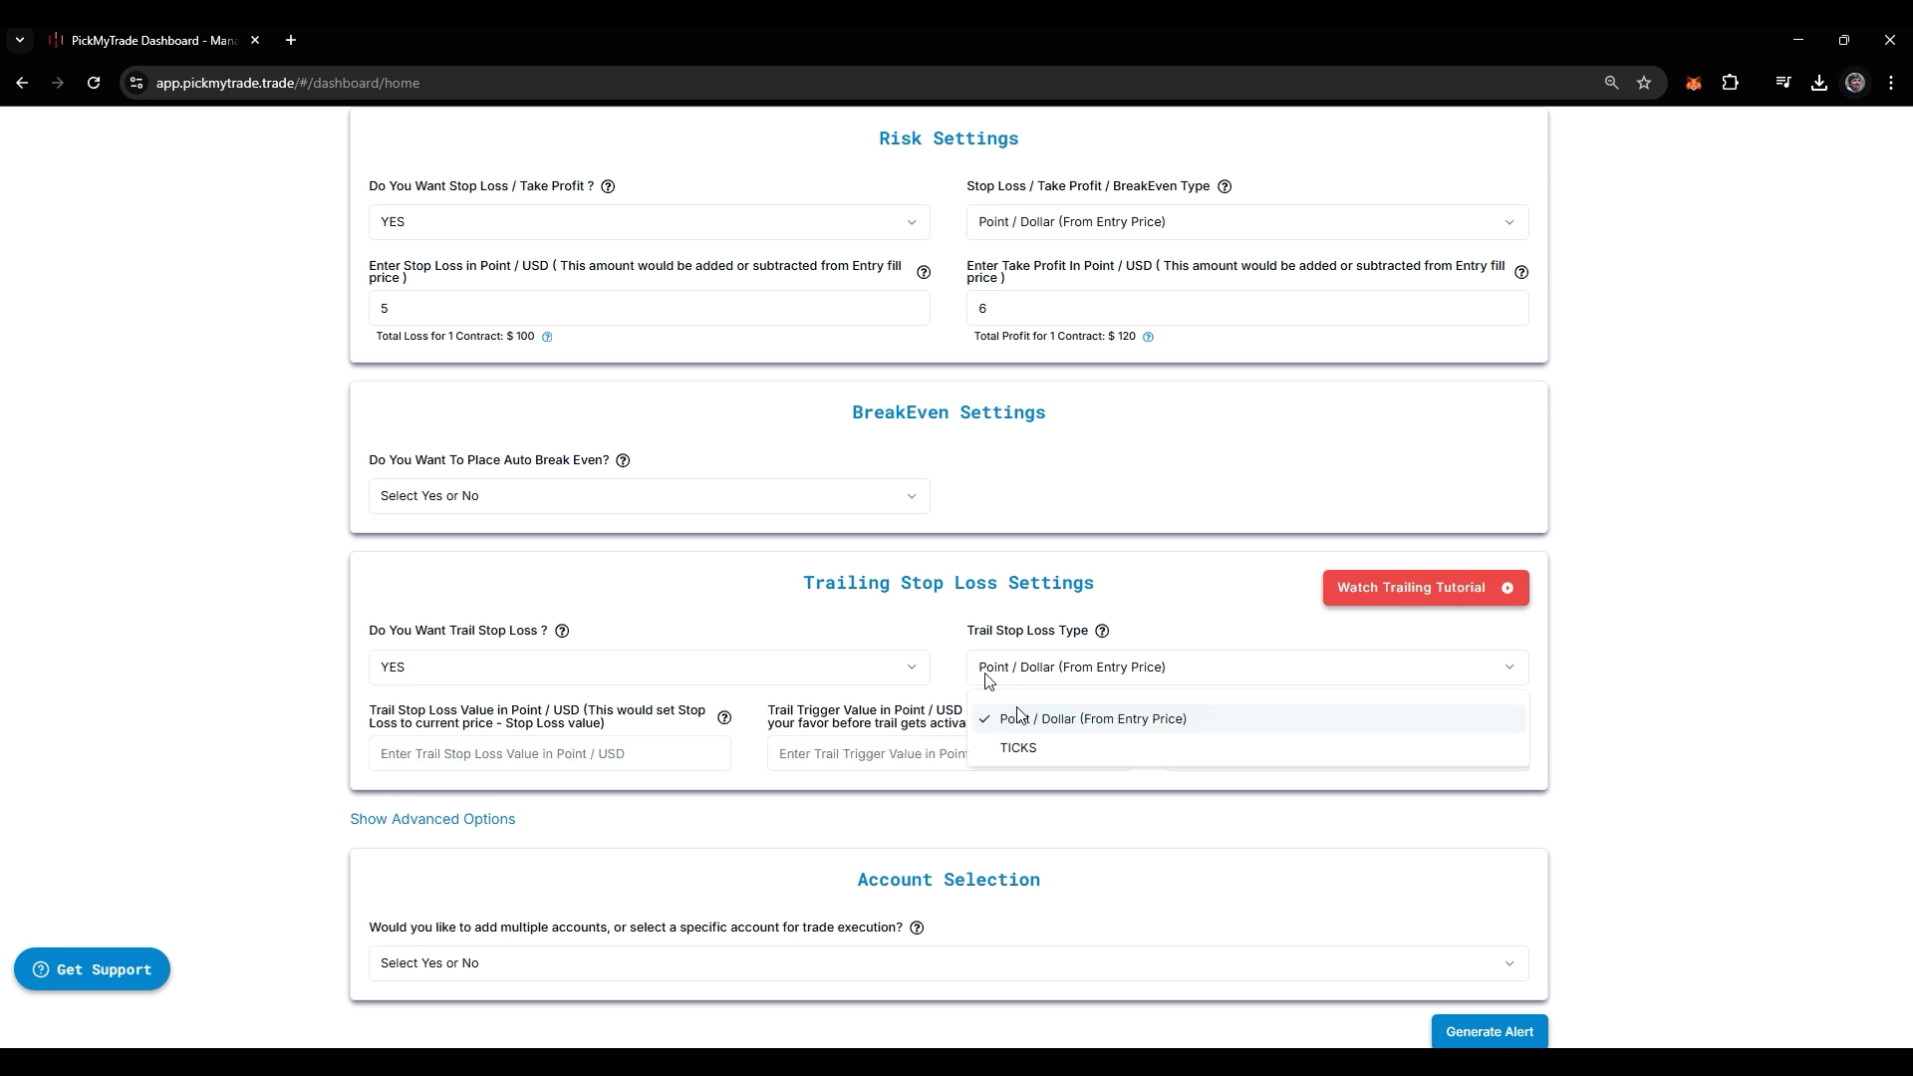
{"action": "left_click", "coordinate": [1089, 719]}
Enter trail values of 5 stop loss, 10 trigger and 15 frequency
{"action": "left_click", "coordinate": [548, 753]}
{"action": "type", "text": "5"}
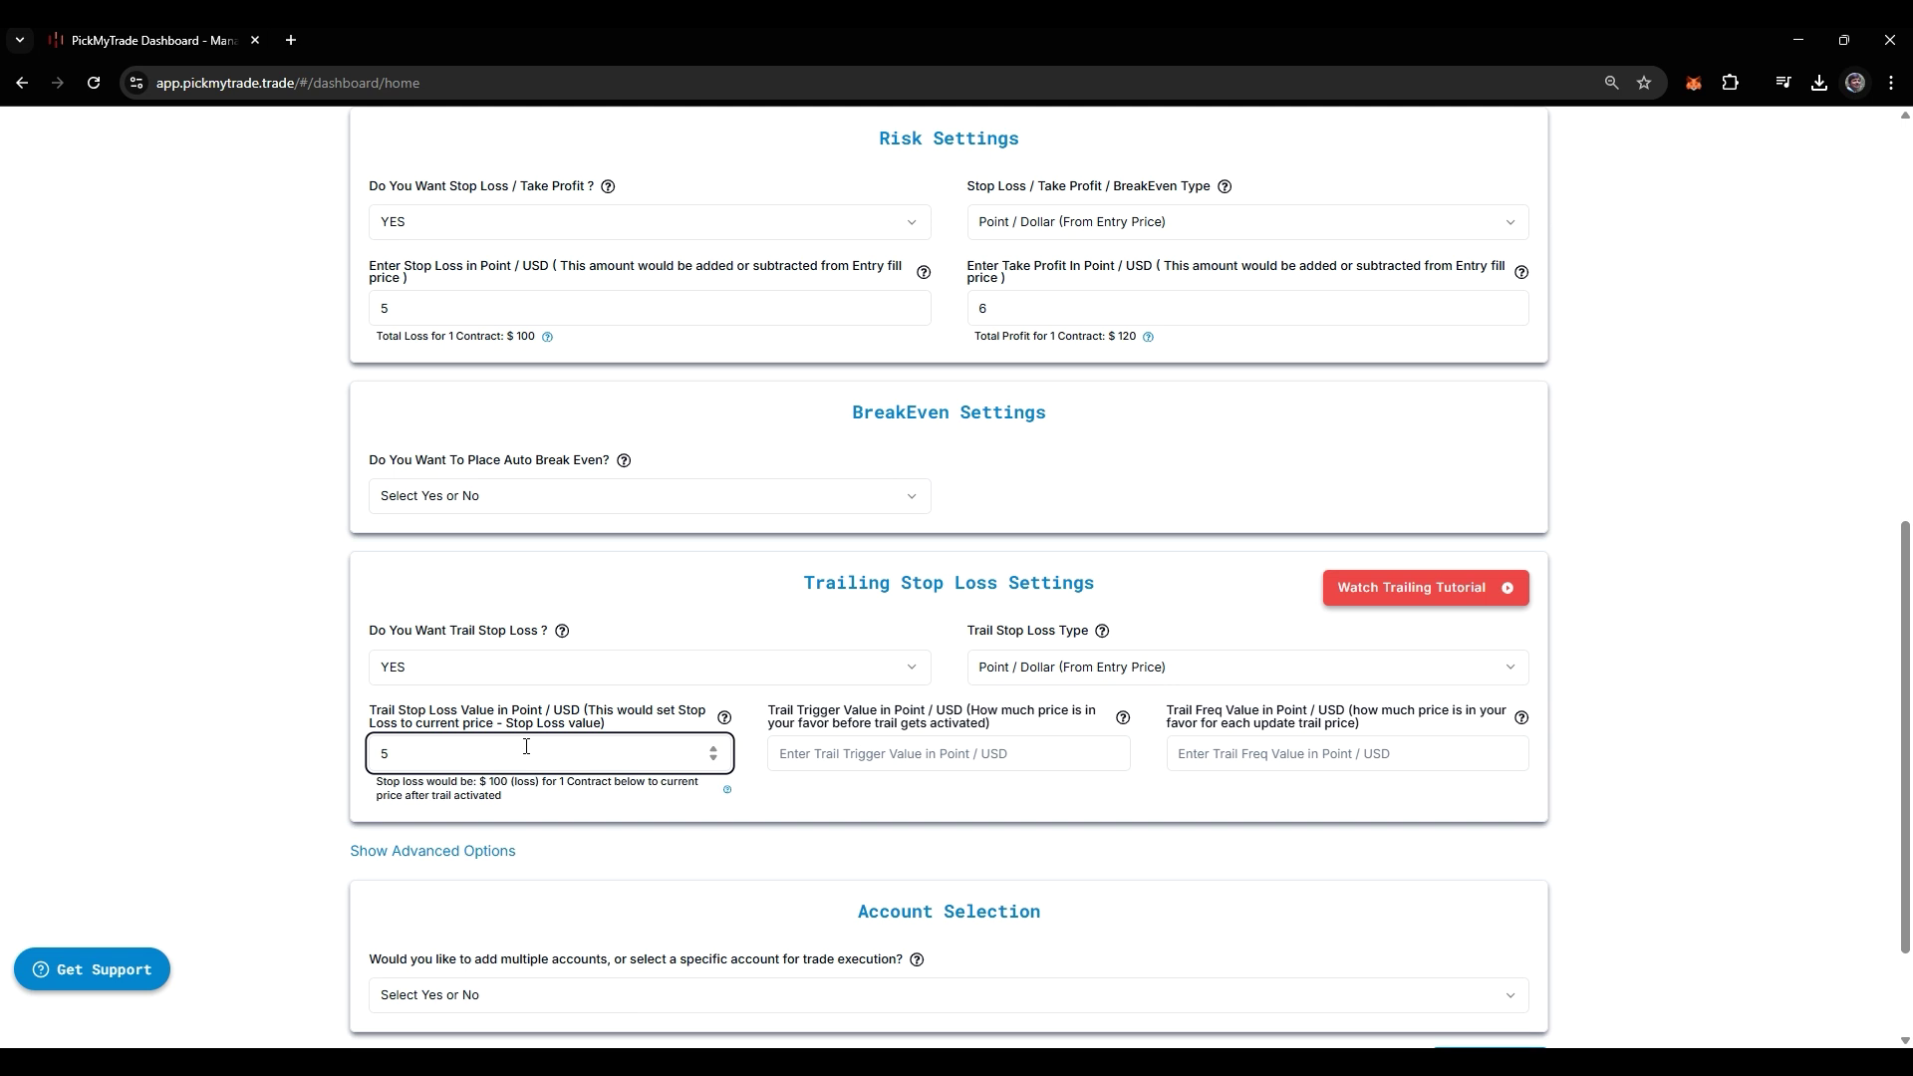
{"action": "left_click", "coordinate": [820, 754]}
{"action": "type", "text": "10"}
{"action": "left_click", "coordinate": [1203, 755]}
{"action": "type", "text": "15"}
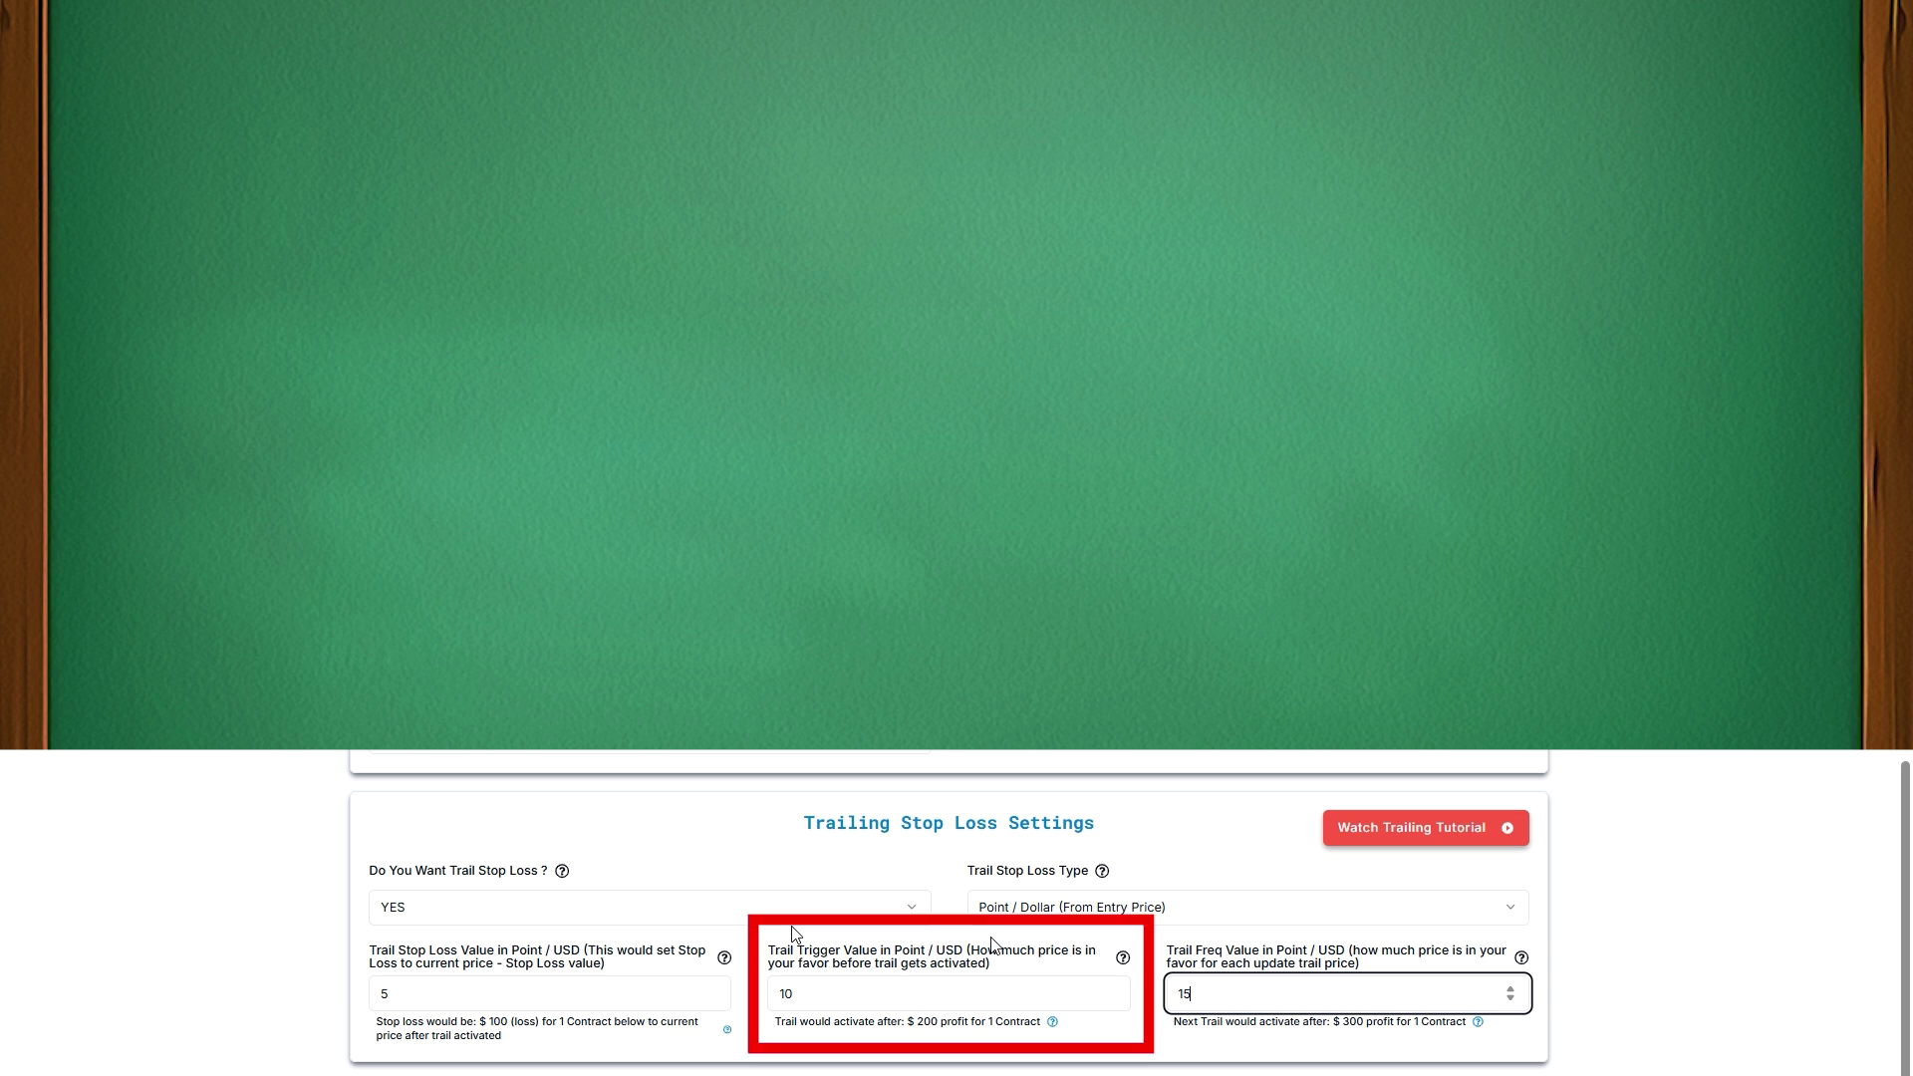
Review the trail stop loss 5, trigger 10 and frequency 15 values in their fields
{"action": "double_click", "coordinate": [804, 995]}
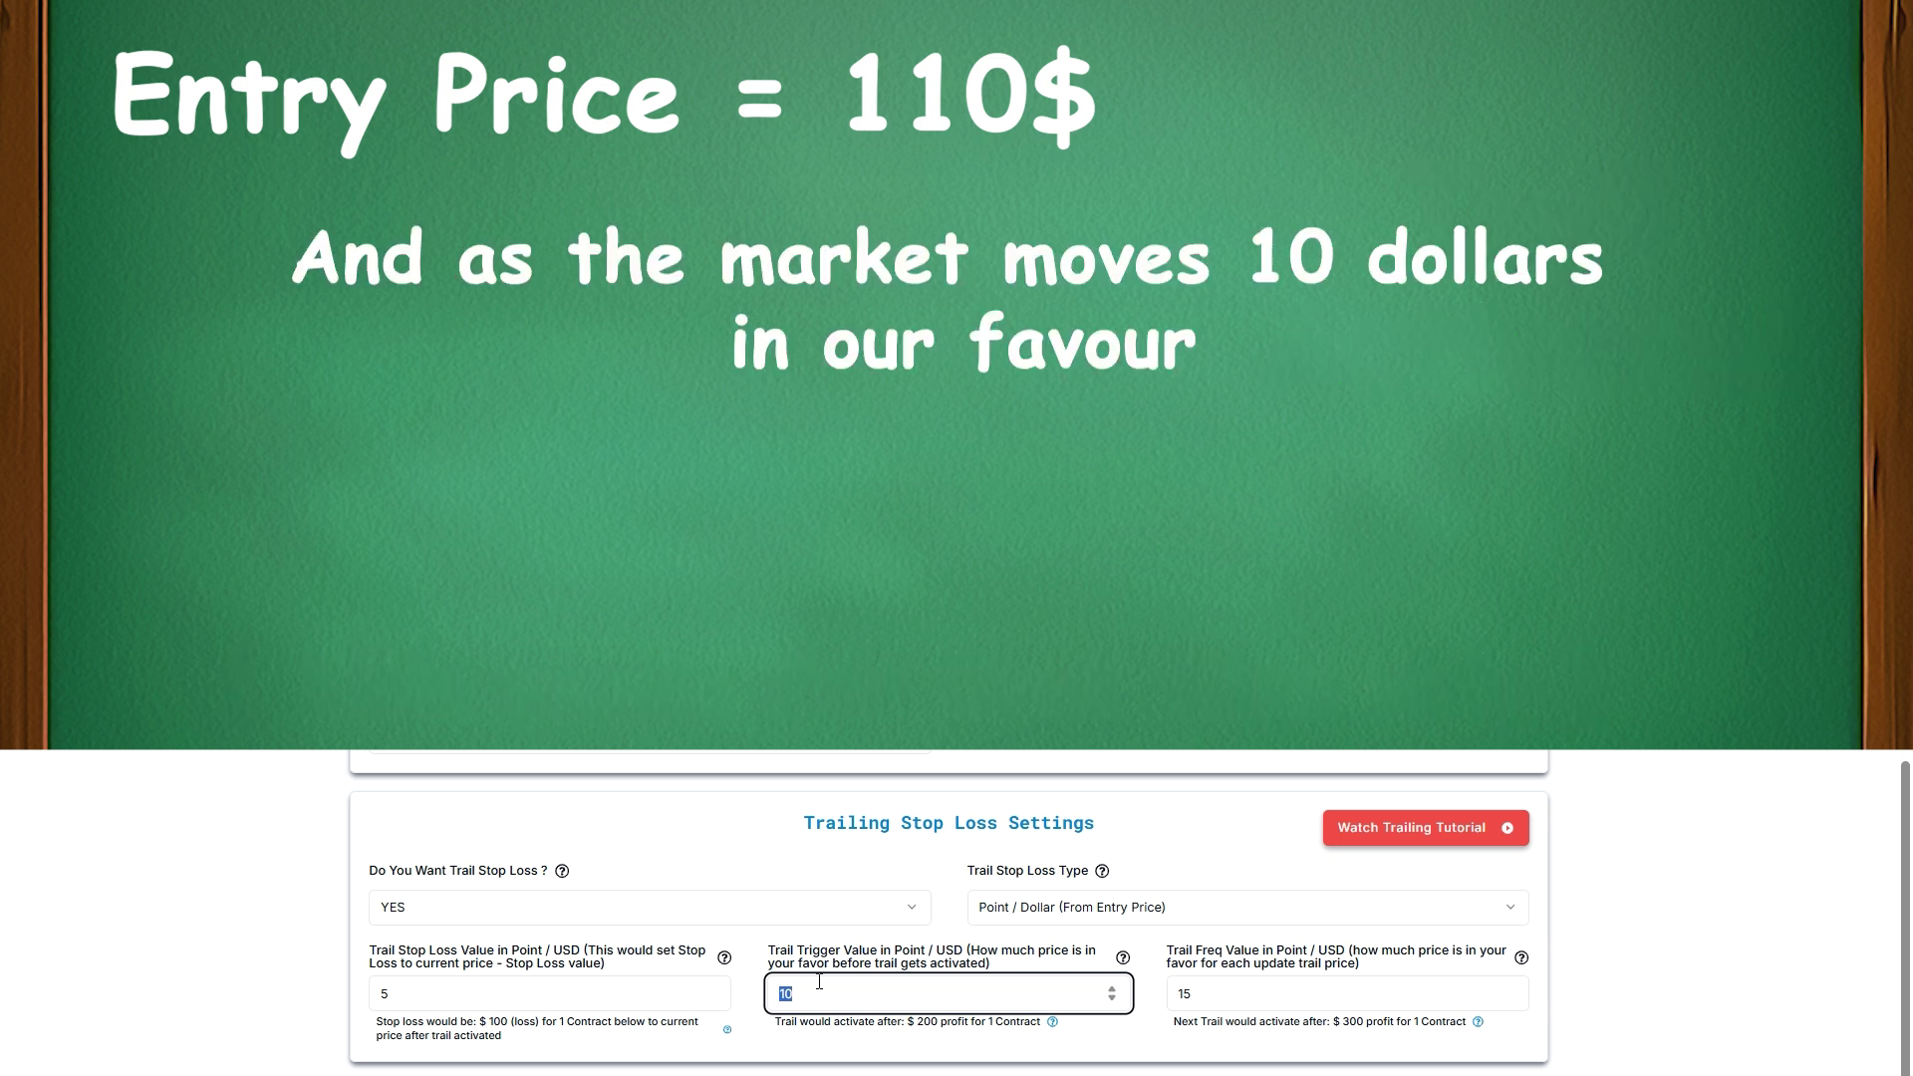
{"action": "left_click", "coordinate": [394, 991]}
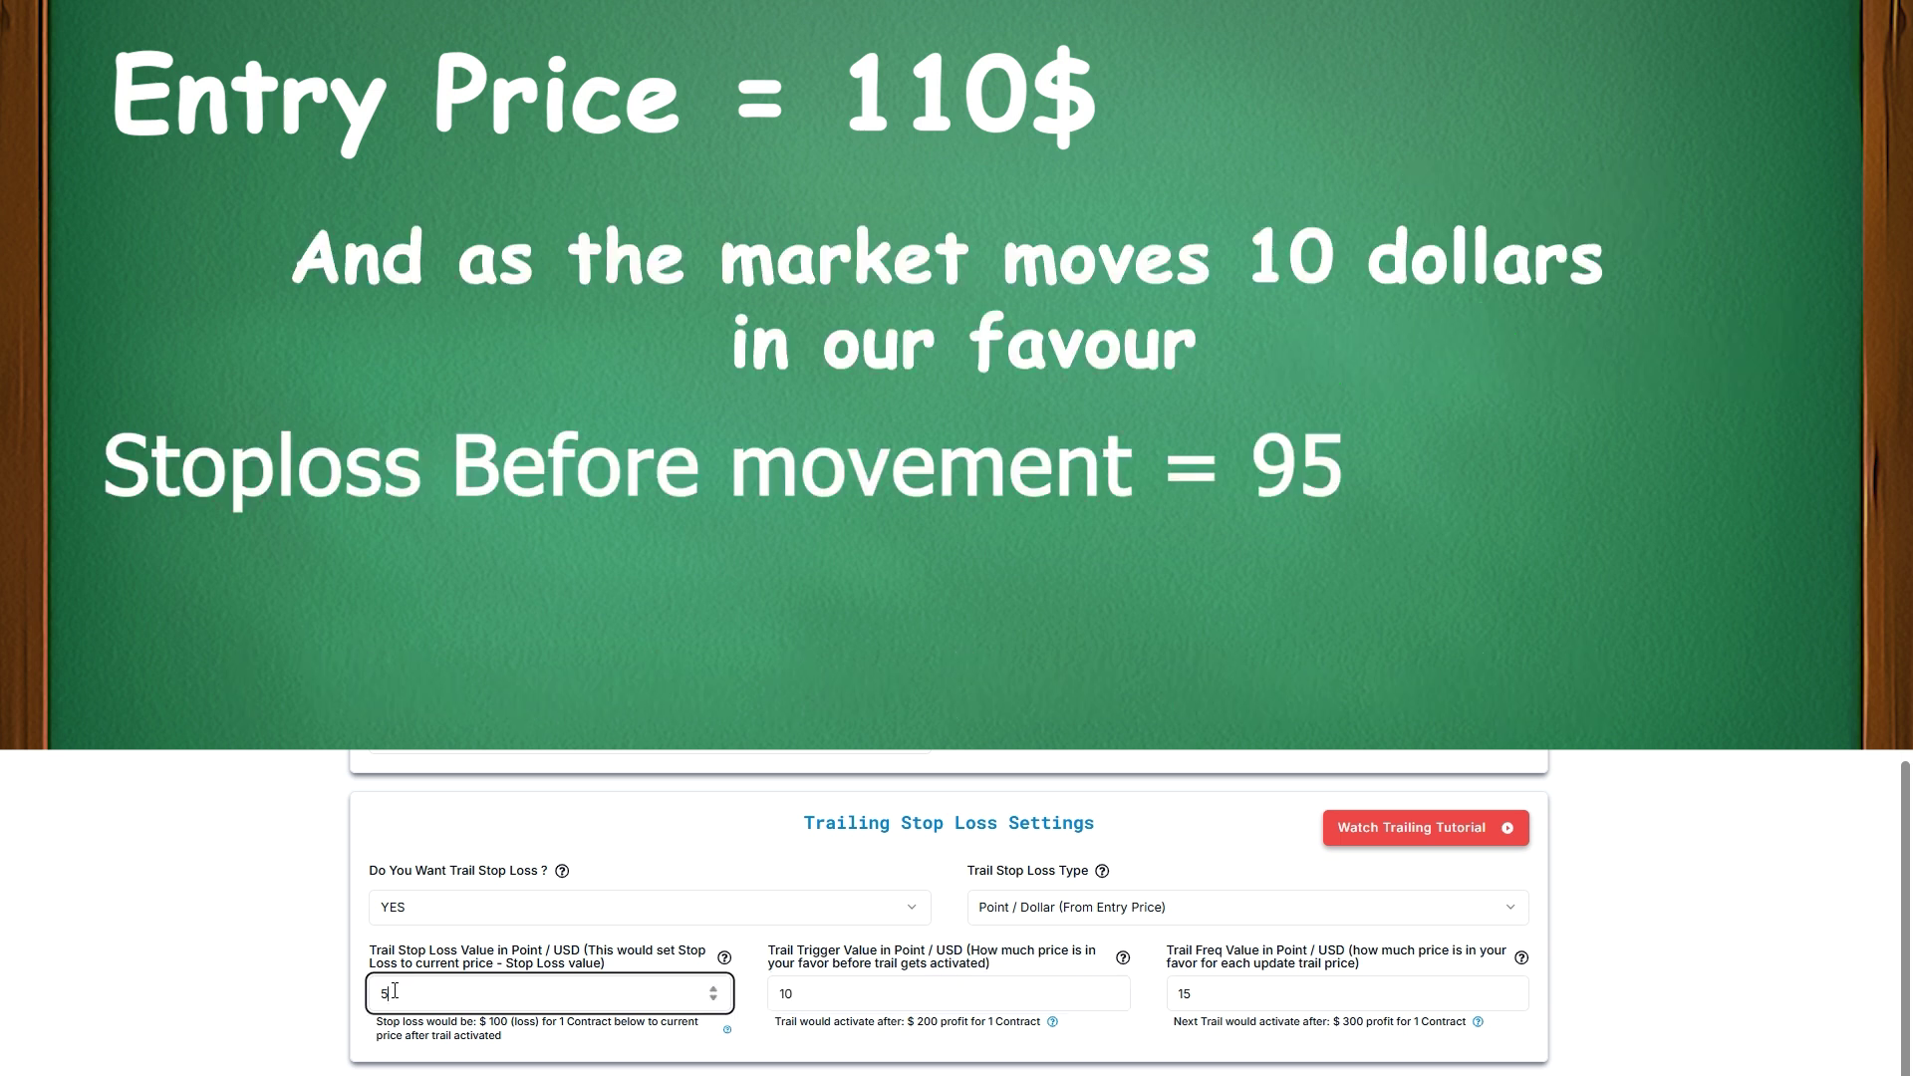
{"action": "key", "text": "Tab"}
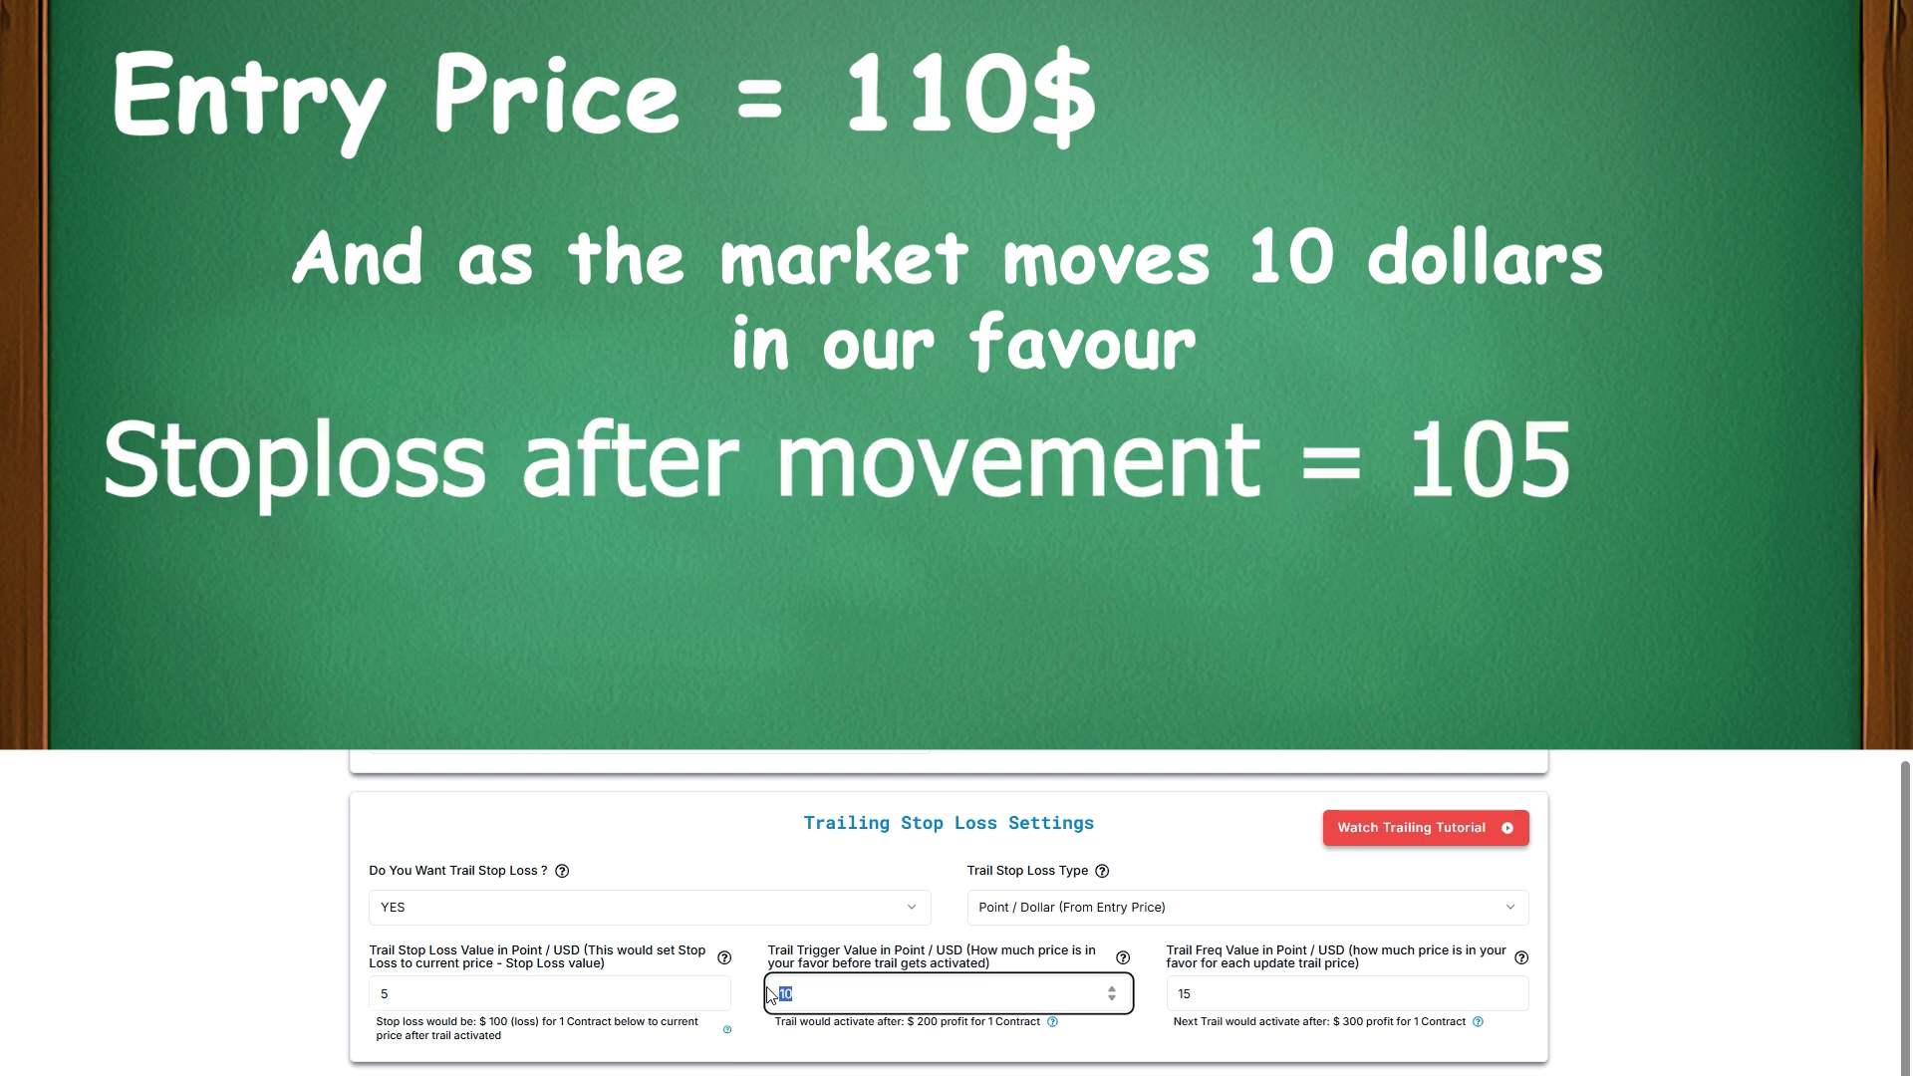
{"action": "key", "text": "Tab"}
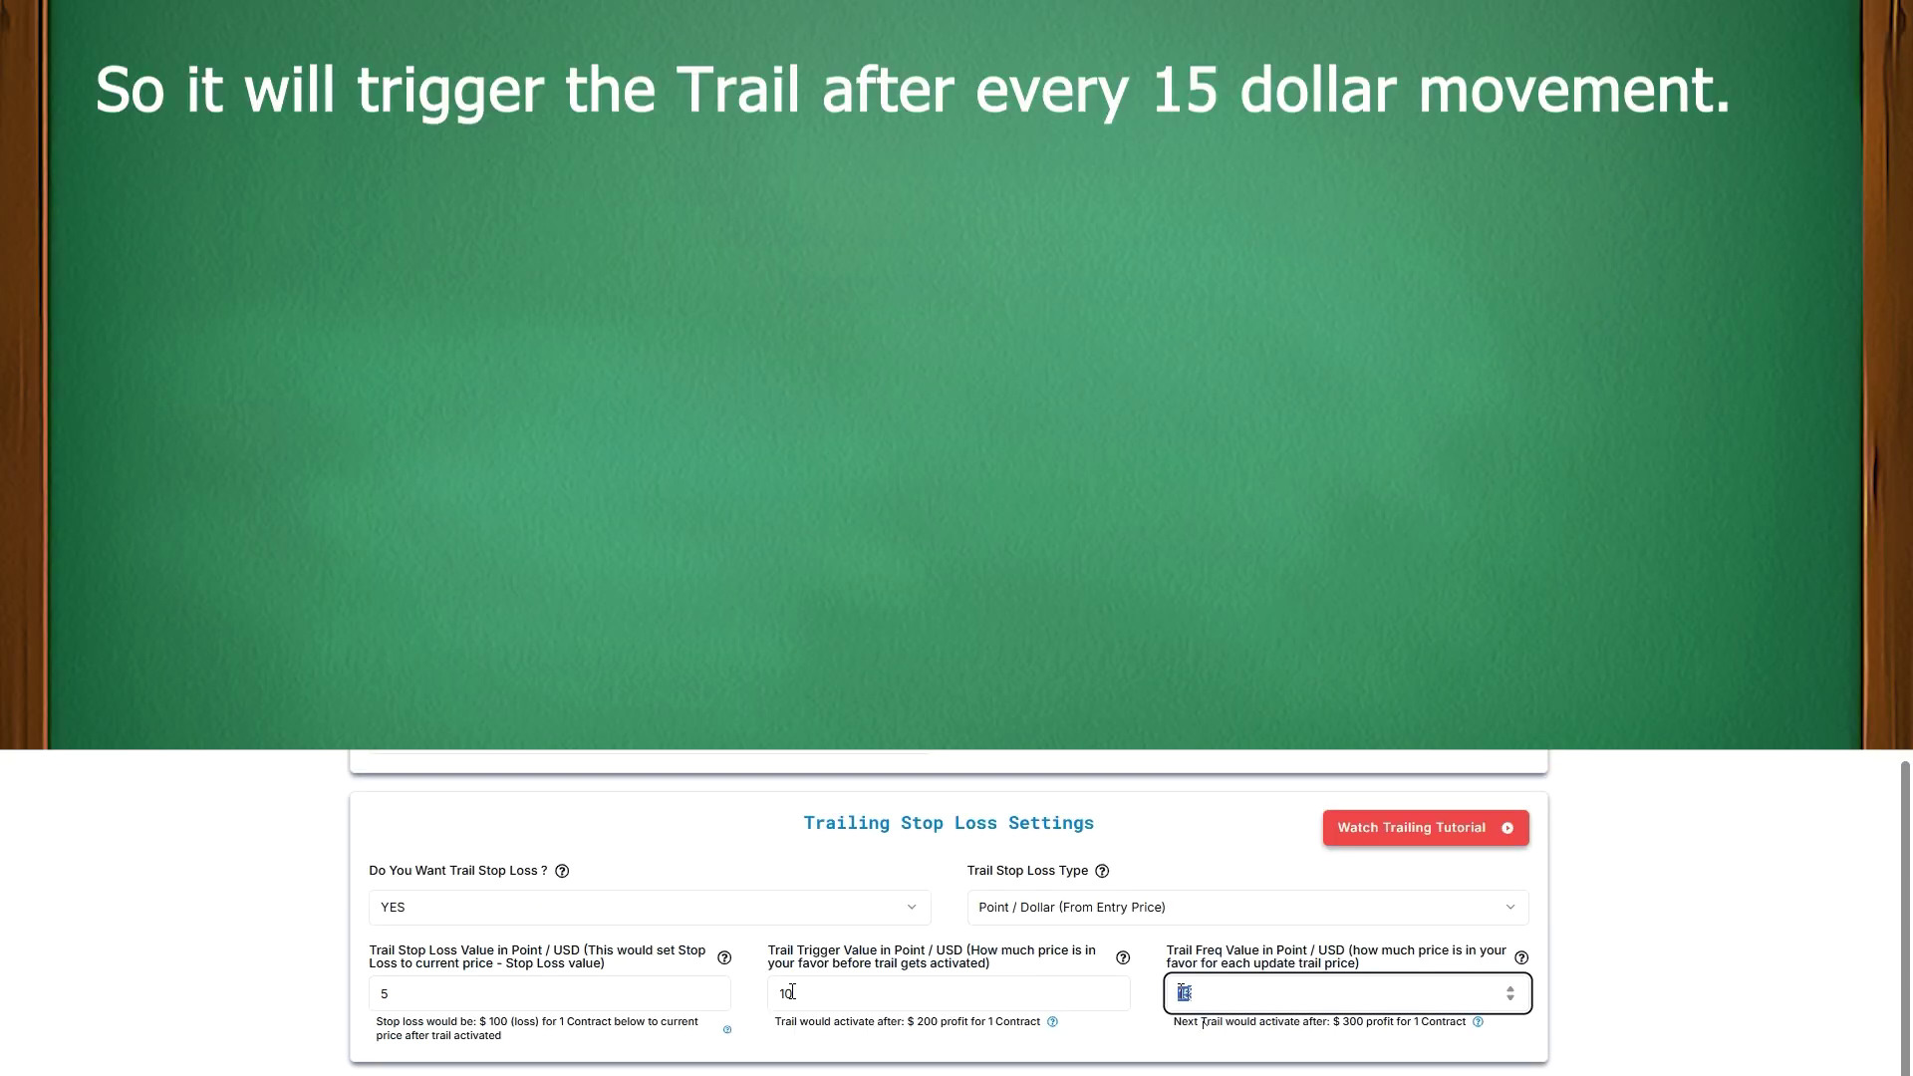
{"action": "left_click", "coordinate": [1195, 752]}
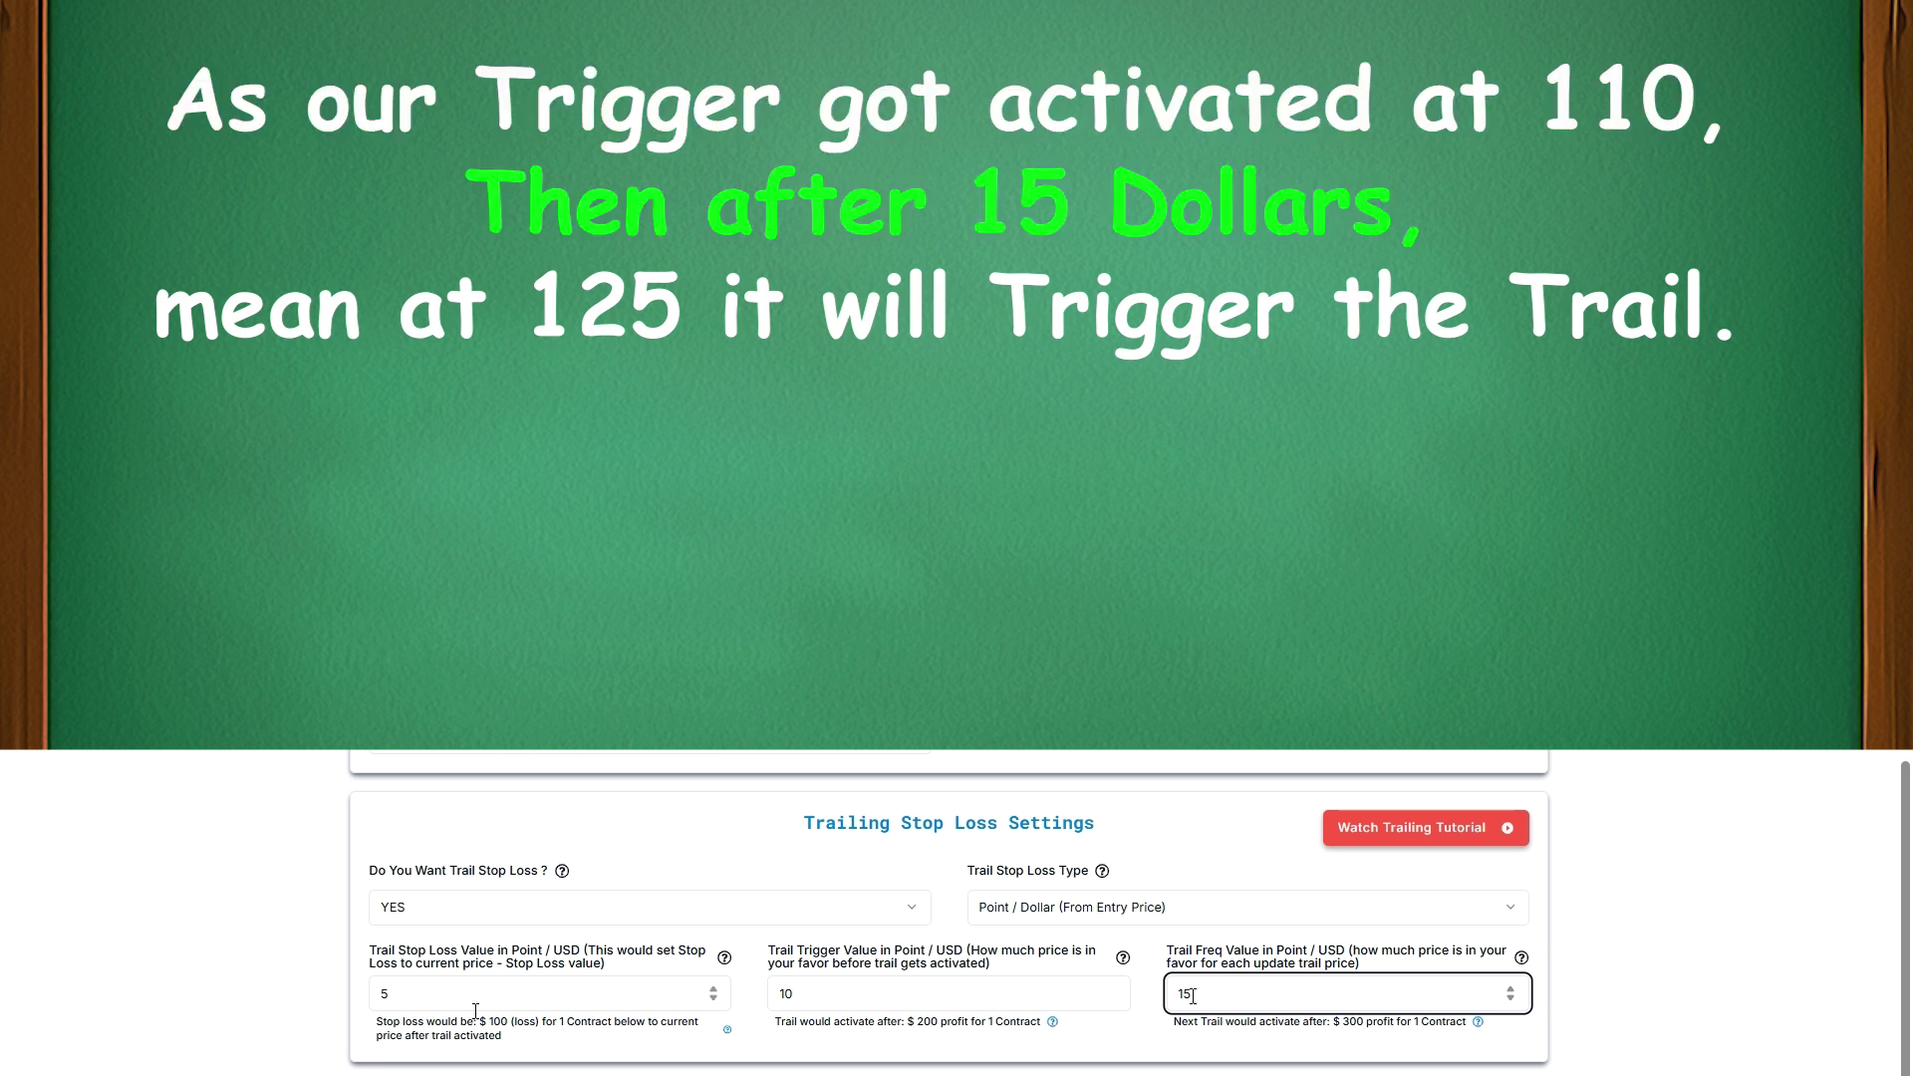
{"action": "double_click", "coordinate": [1169, 994]}
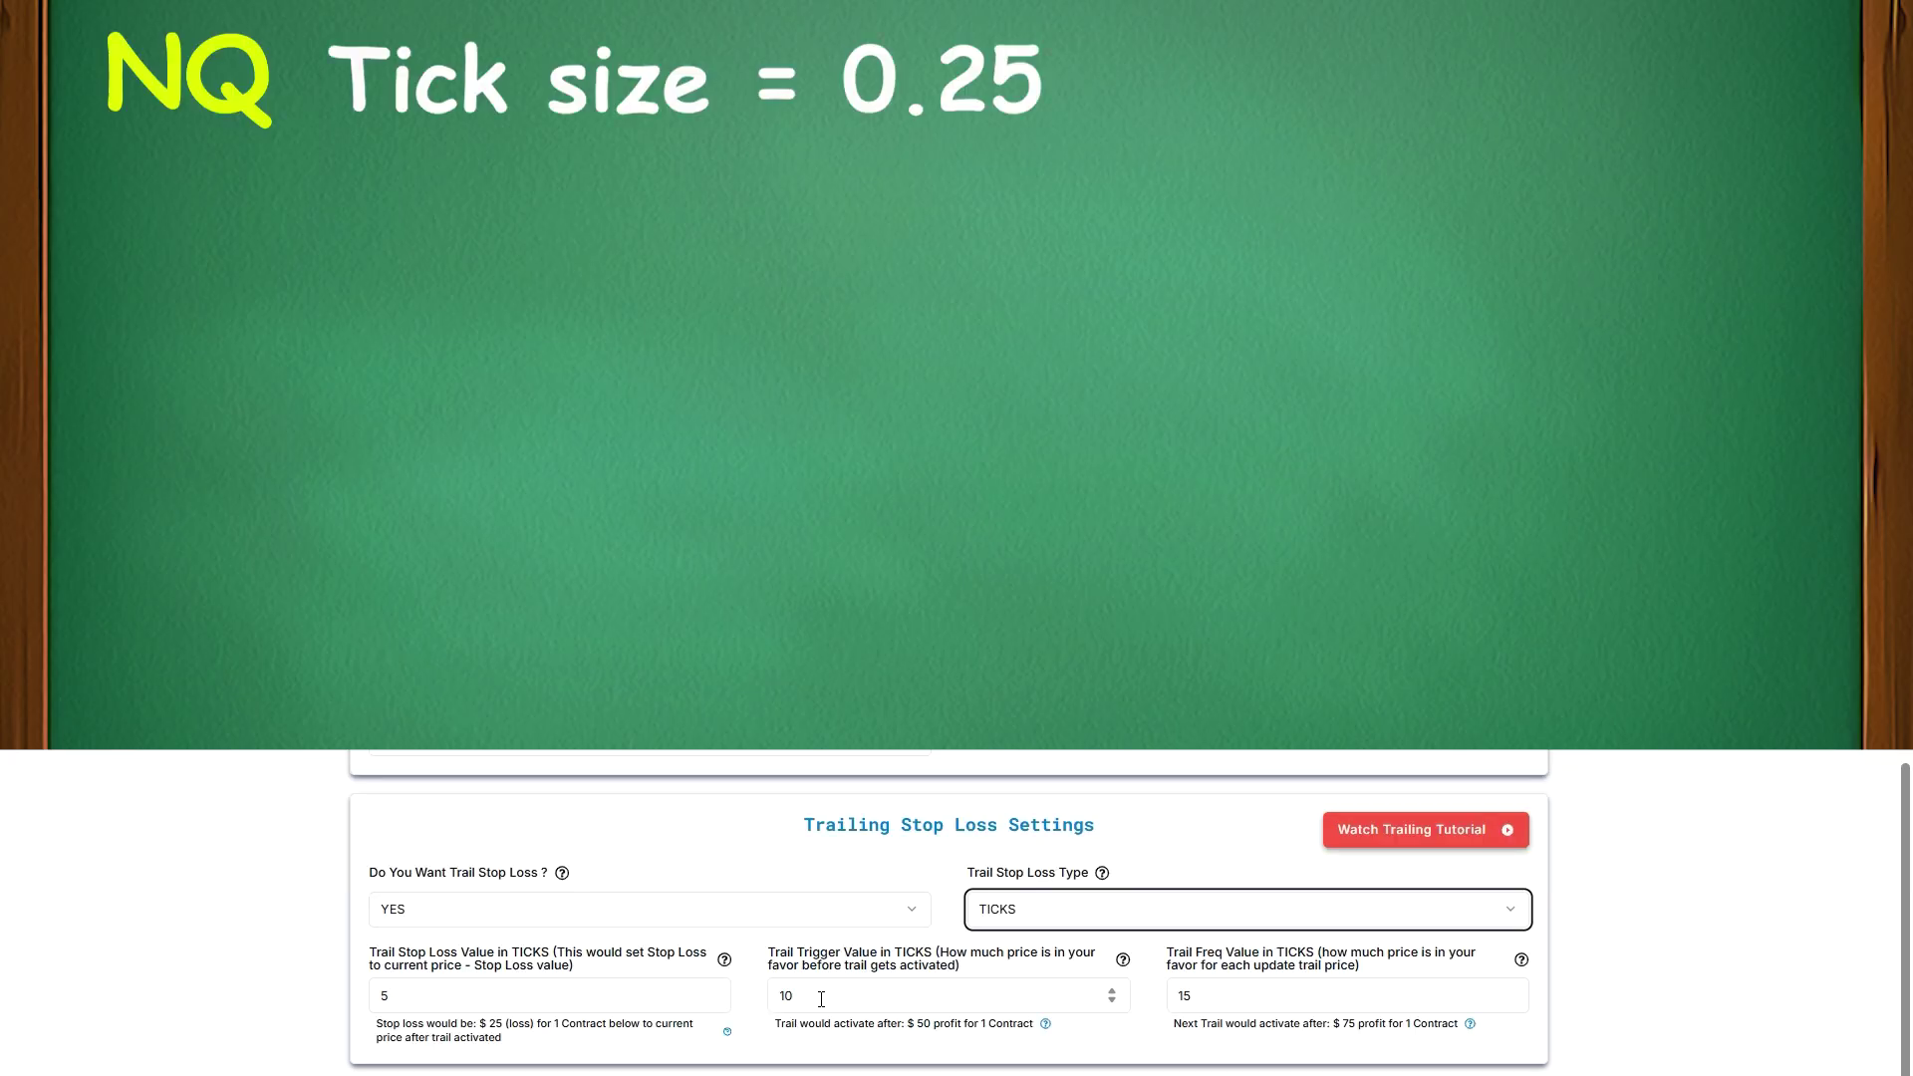
Recheck the trail trigger value 10 before moving on to account selection
{"action": "double_click", "coordinate": [821, 999]}
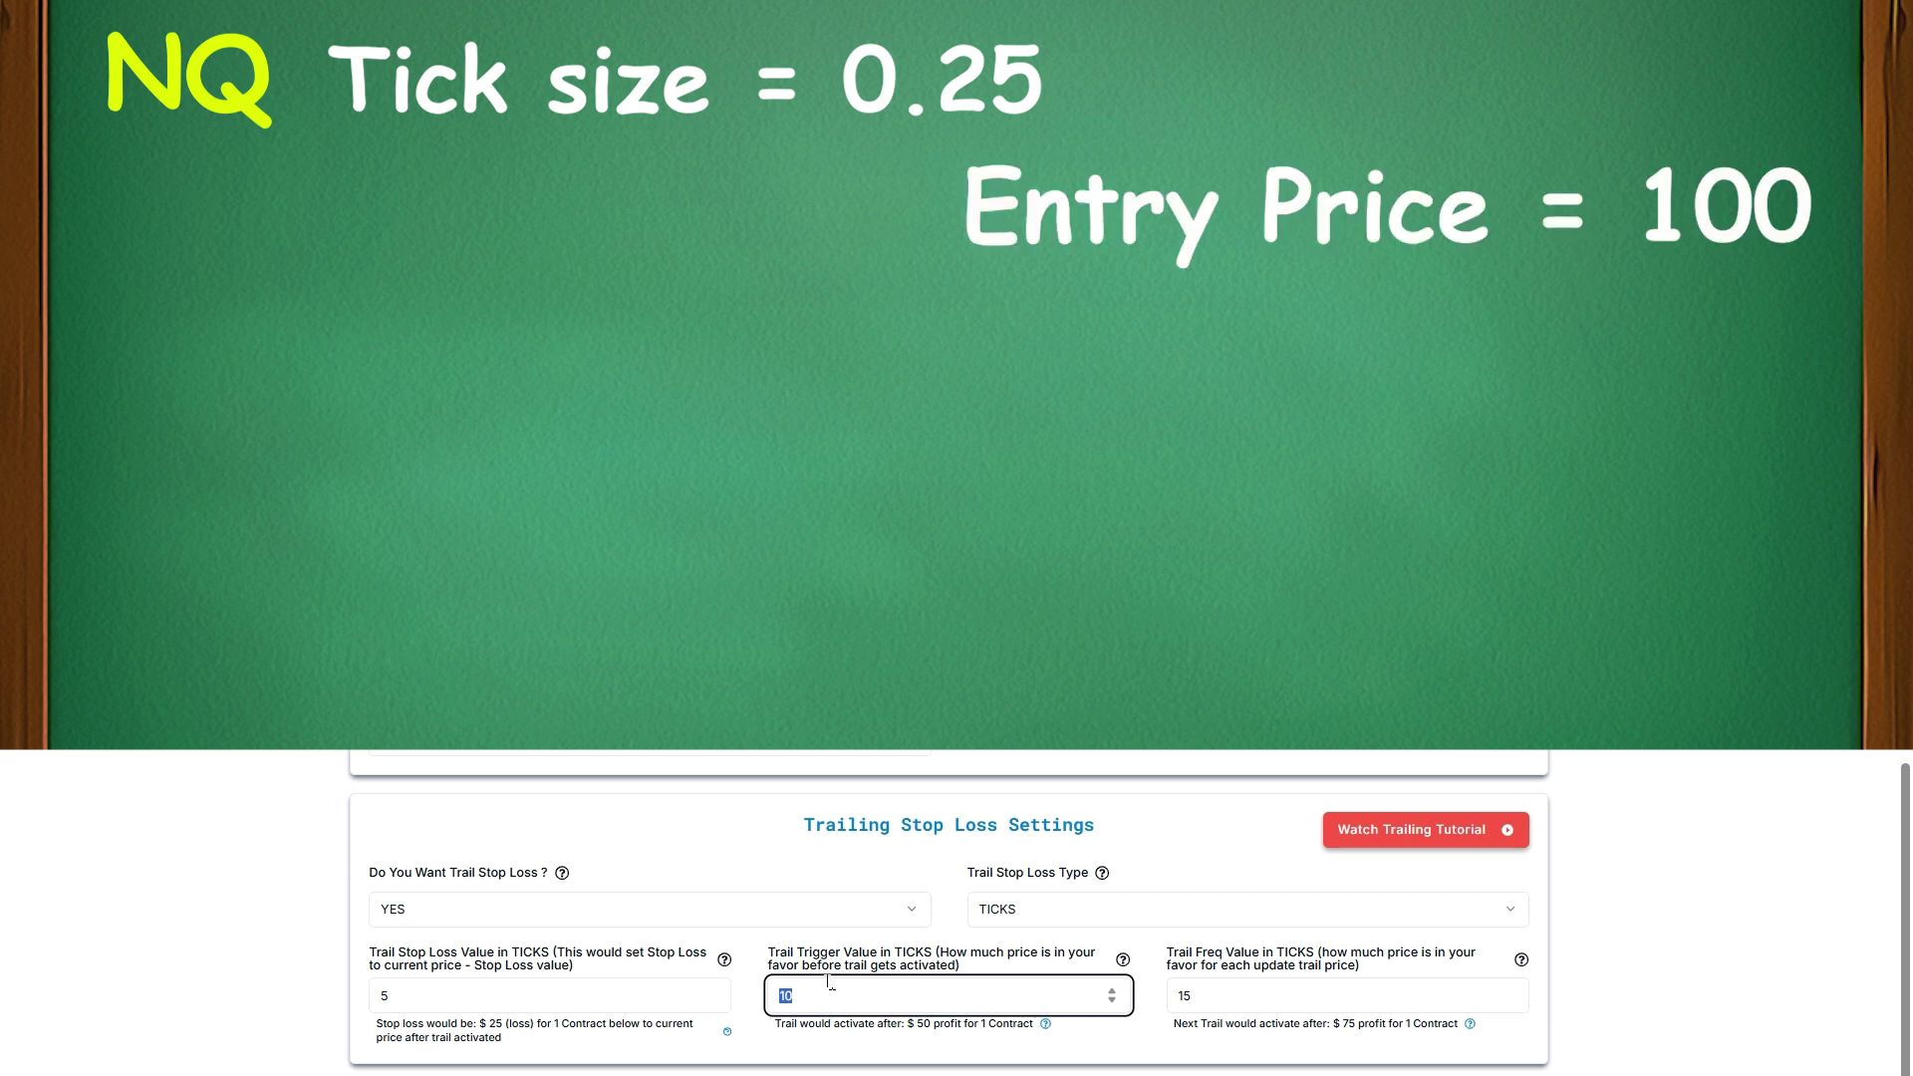
{"action": "left_click_drag", "start_coordinate": [785, 996], "coordinate": [796, 992]}
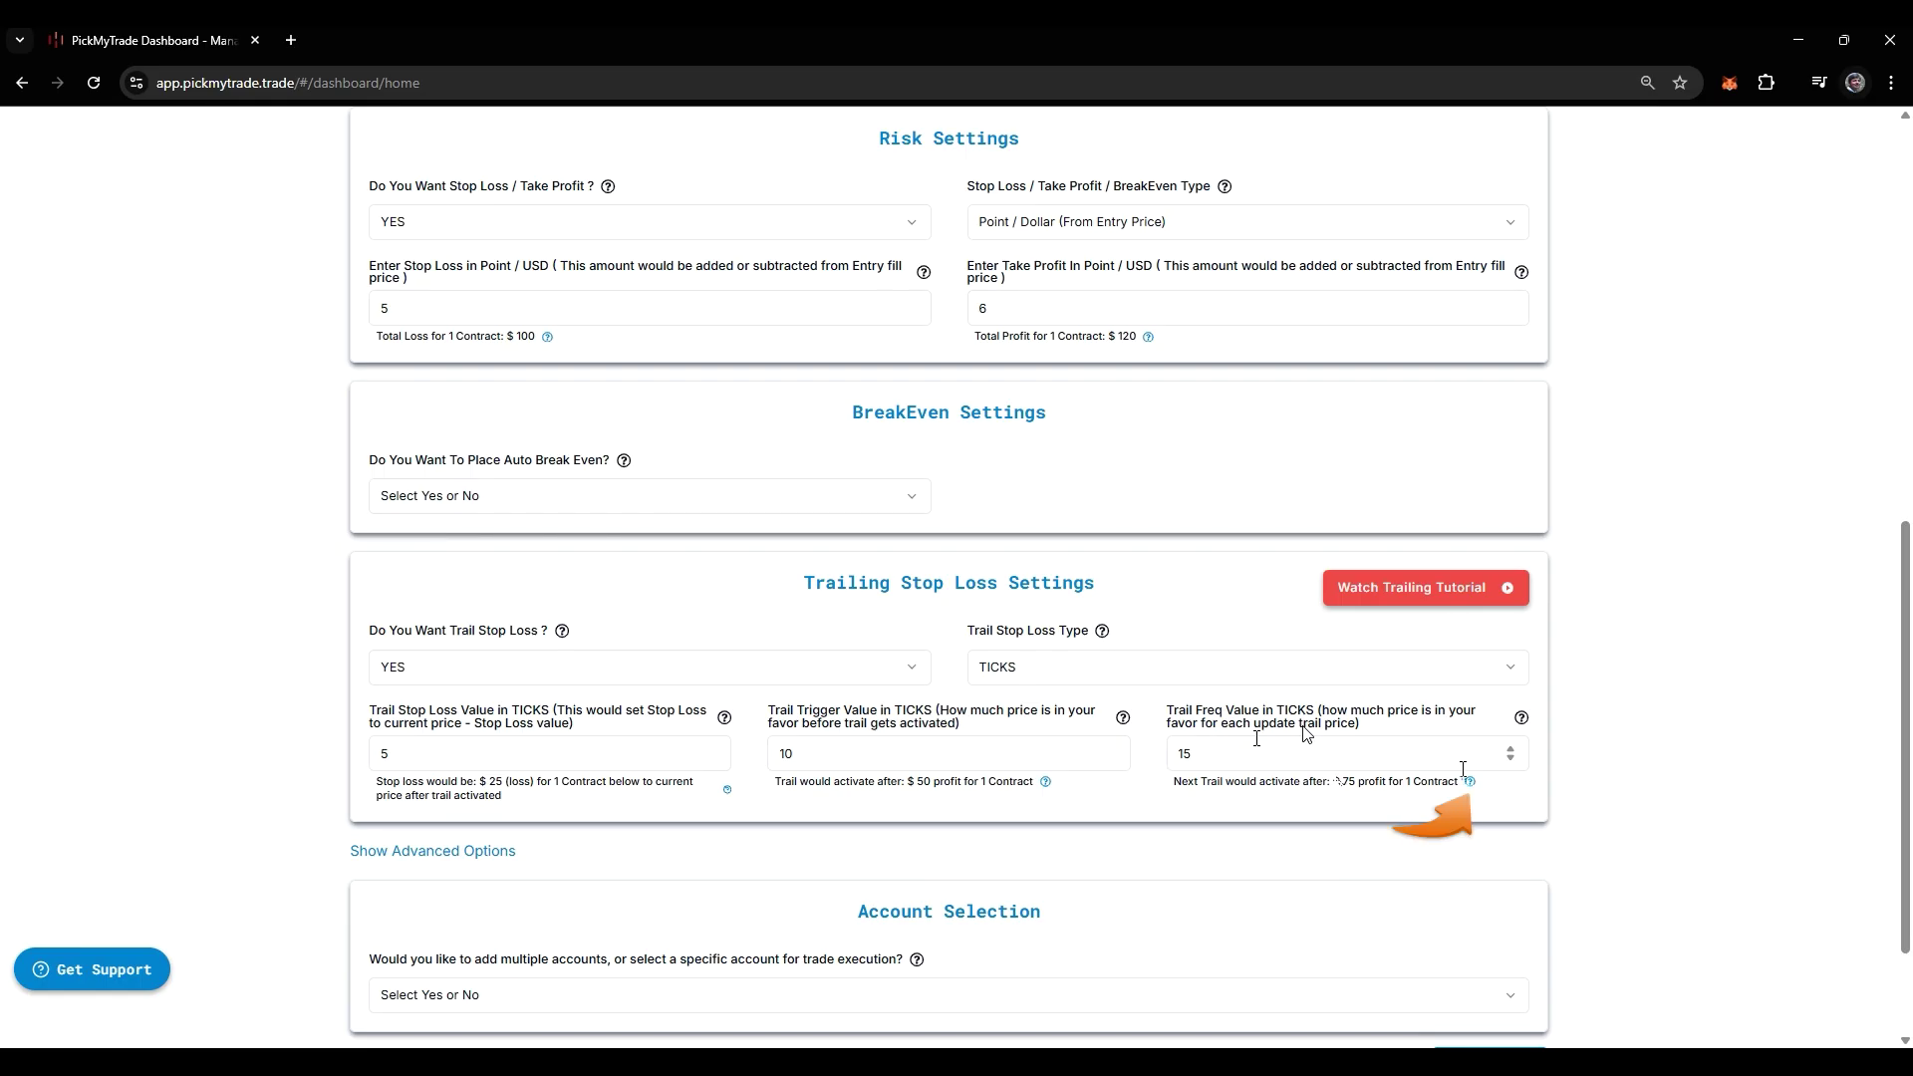
{"action": "mouse_move", "coordinate": [1454, 719]}
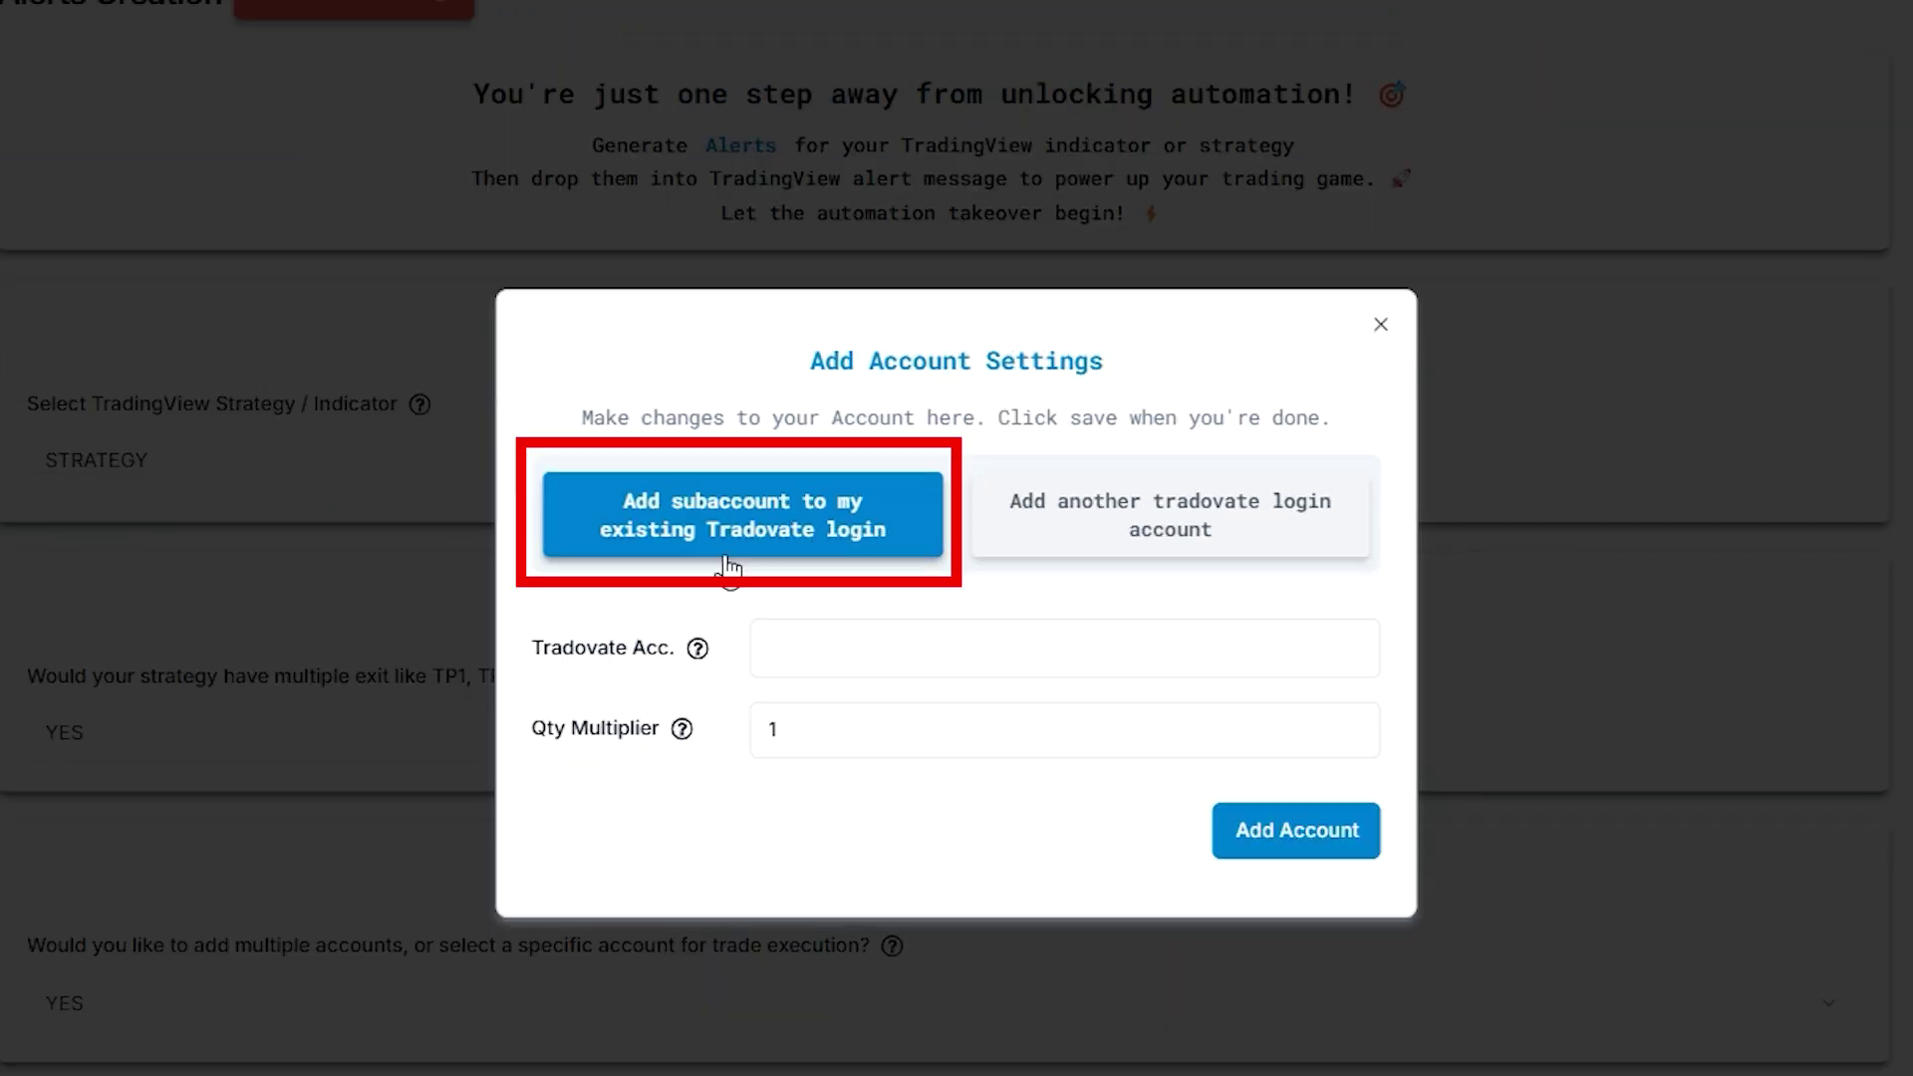
Add the suggested existing Tradovate subaccount to the account list with multiplier 1
{"action": "left_click", "coordinate": [870, 626]}
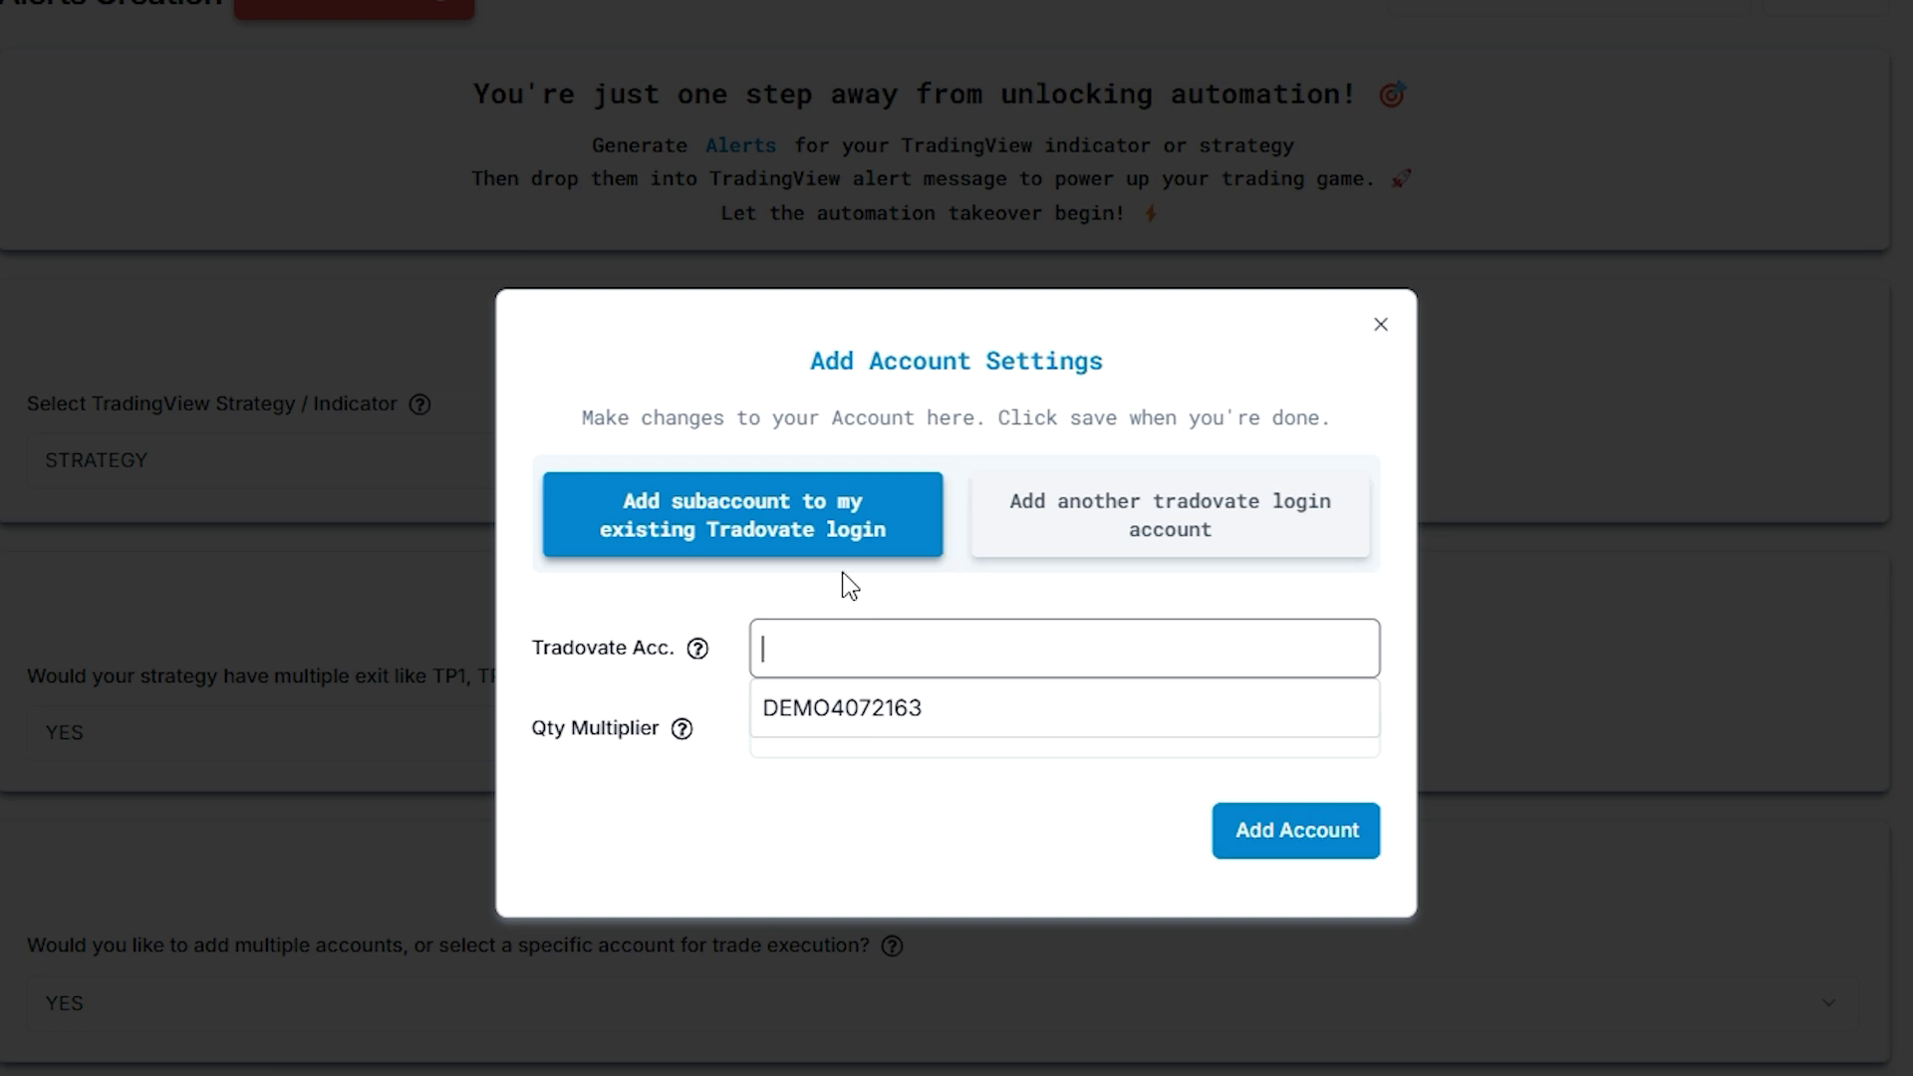
{"action": "left_click", "coordinate": [843, 711]}
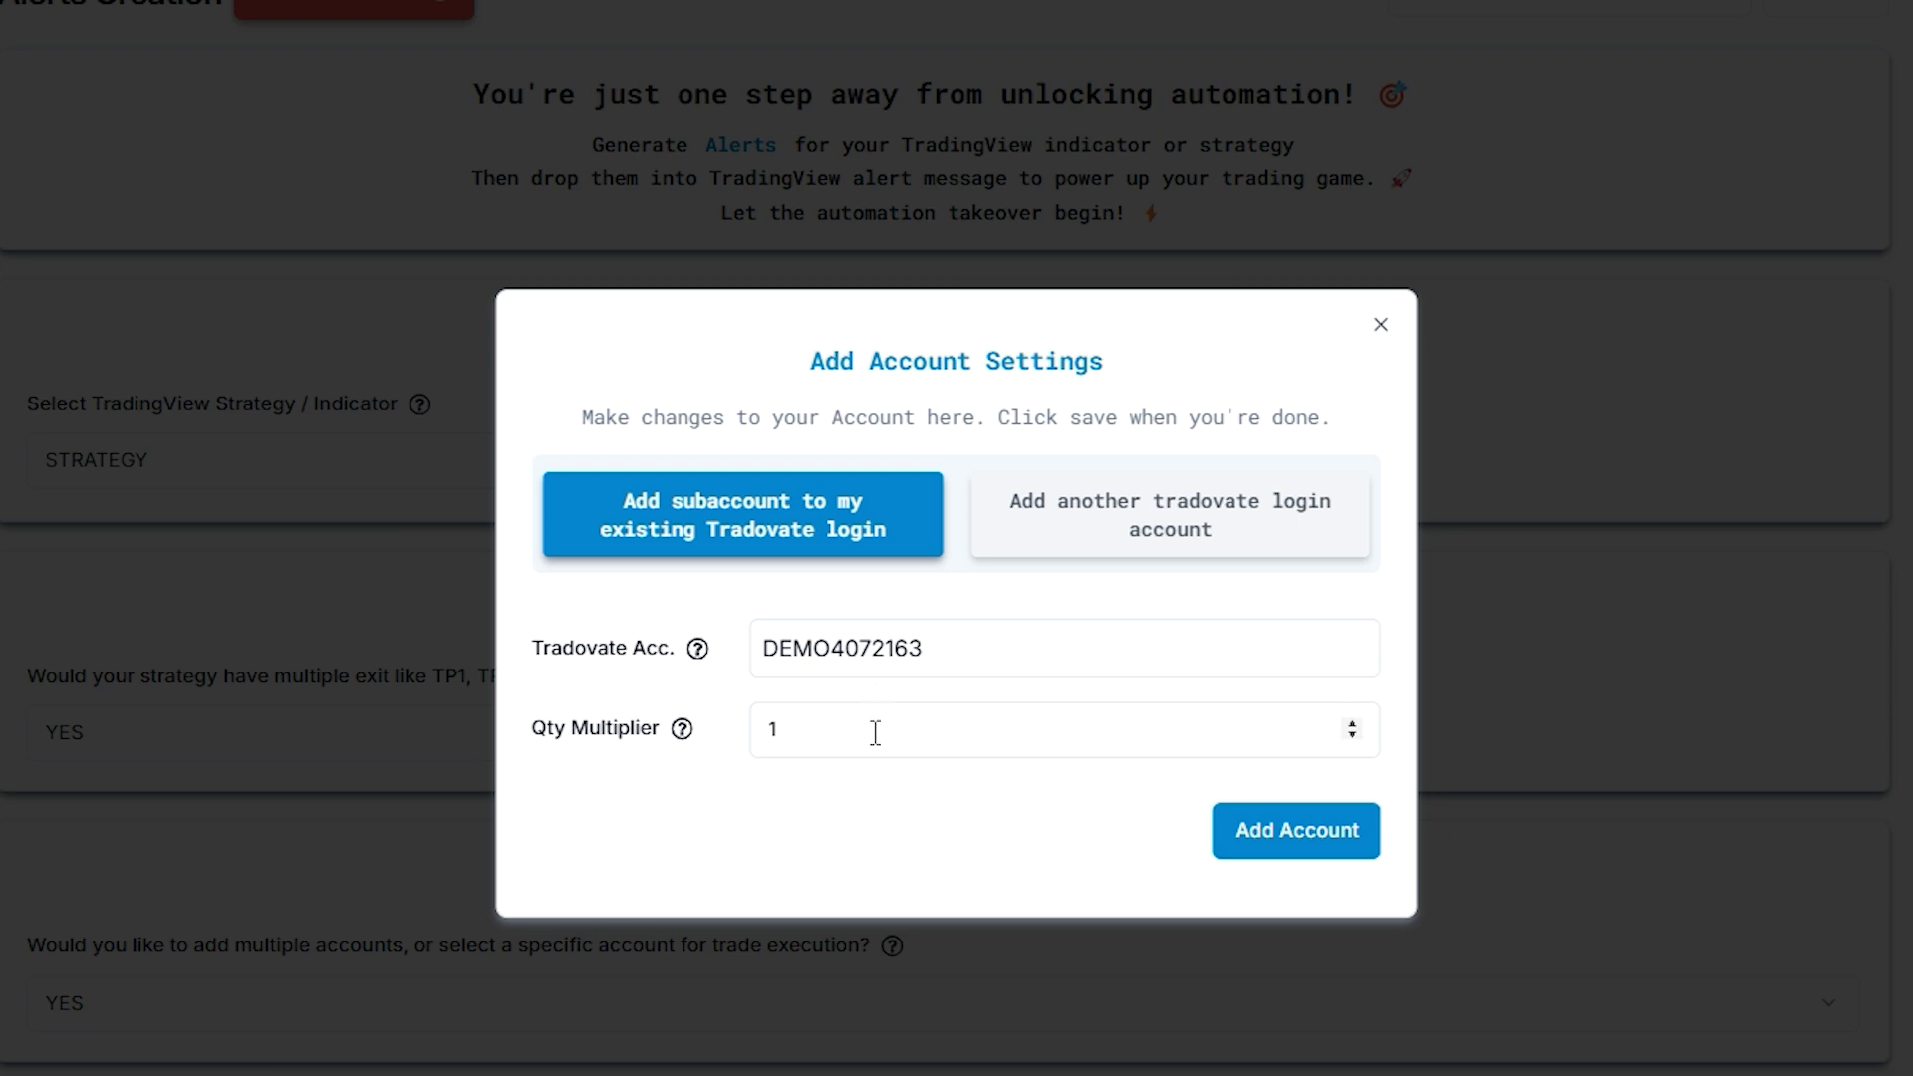
{"action": "key", "text": "Tab"}
{"action": "left_click", "coordinate": [1257, 842]}
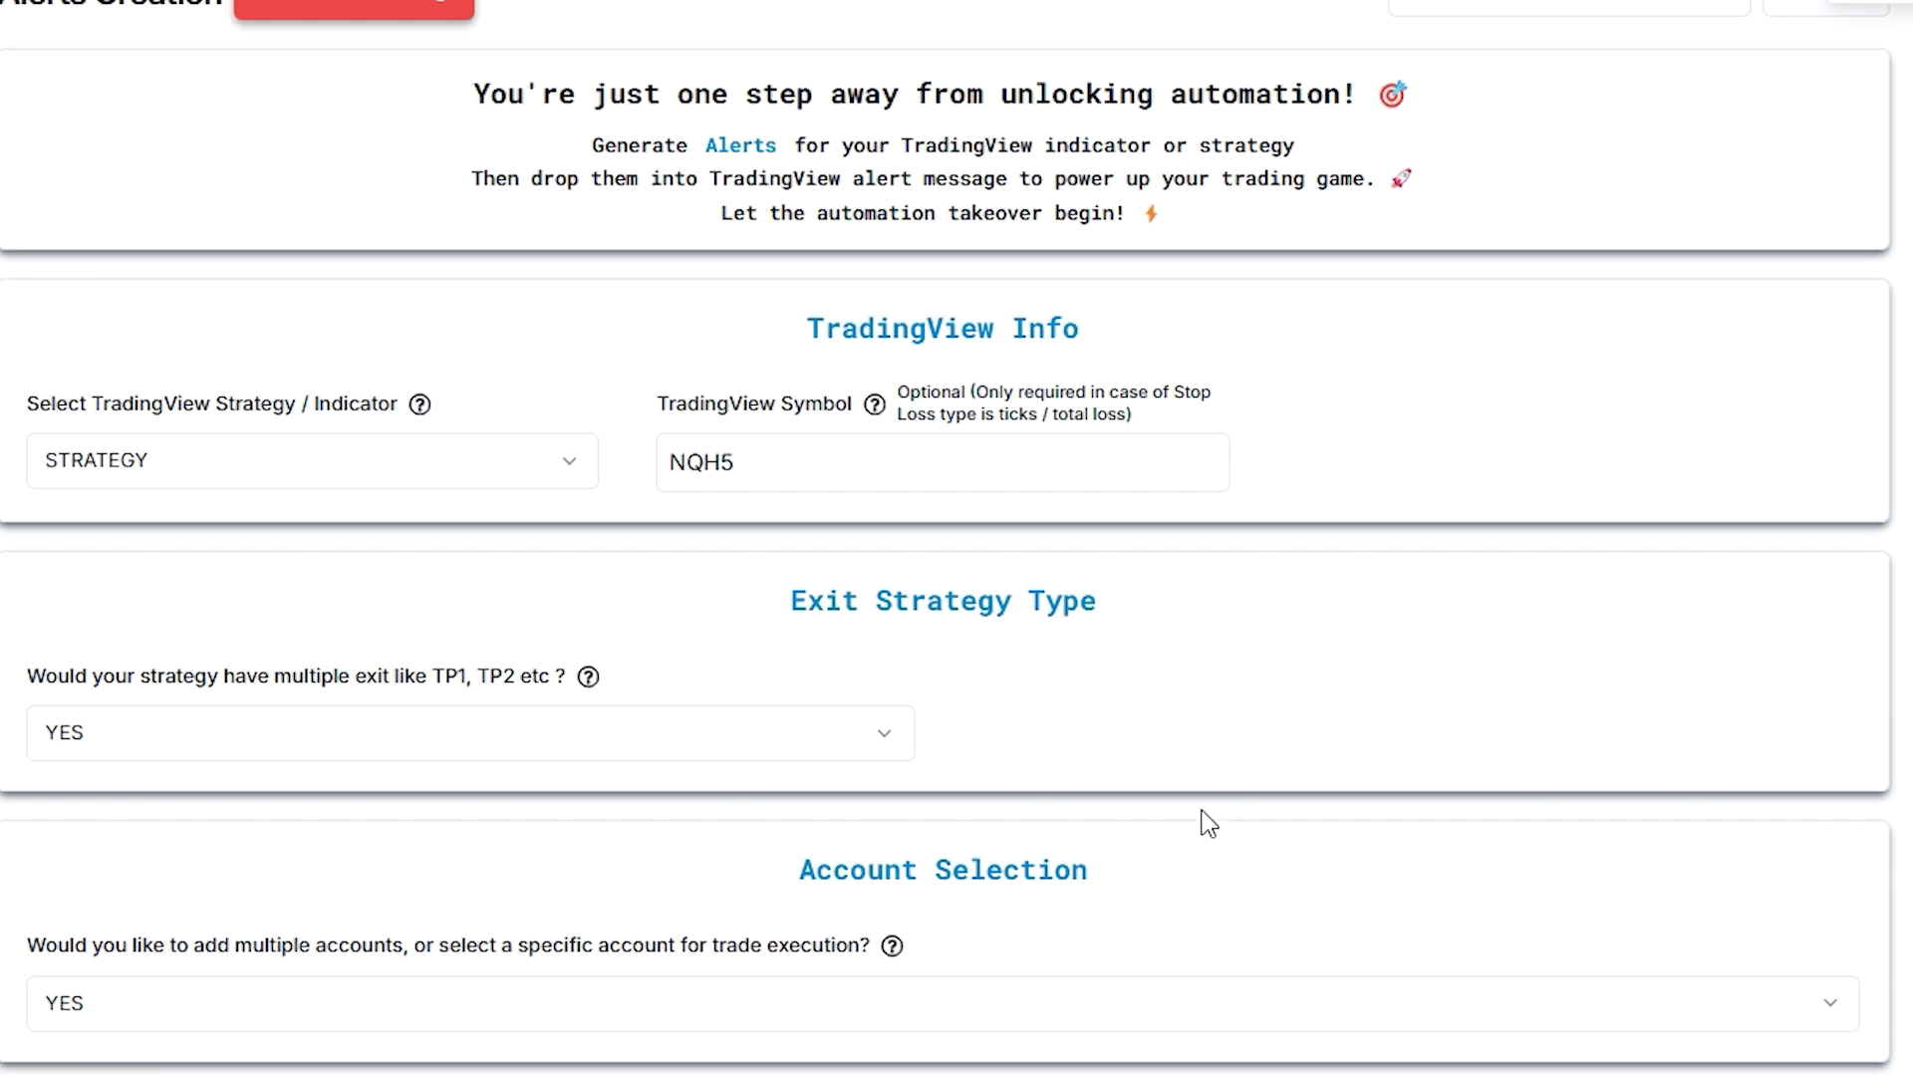
Add another Tradovate login's account, entering its token and account ID, with quantity multiplier 2
{"action": "scroll", "coordinate": [1216, 884], "scroll_direction": "down", "scroll_amount": 3}
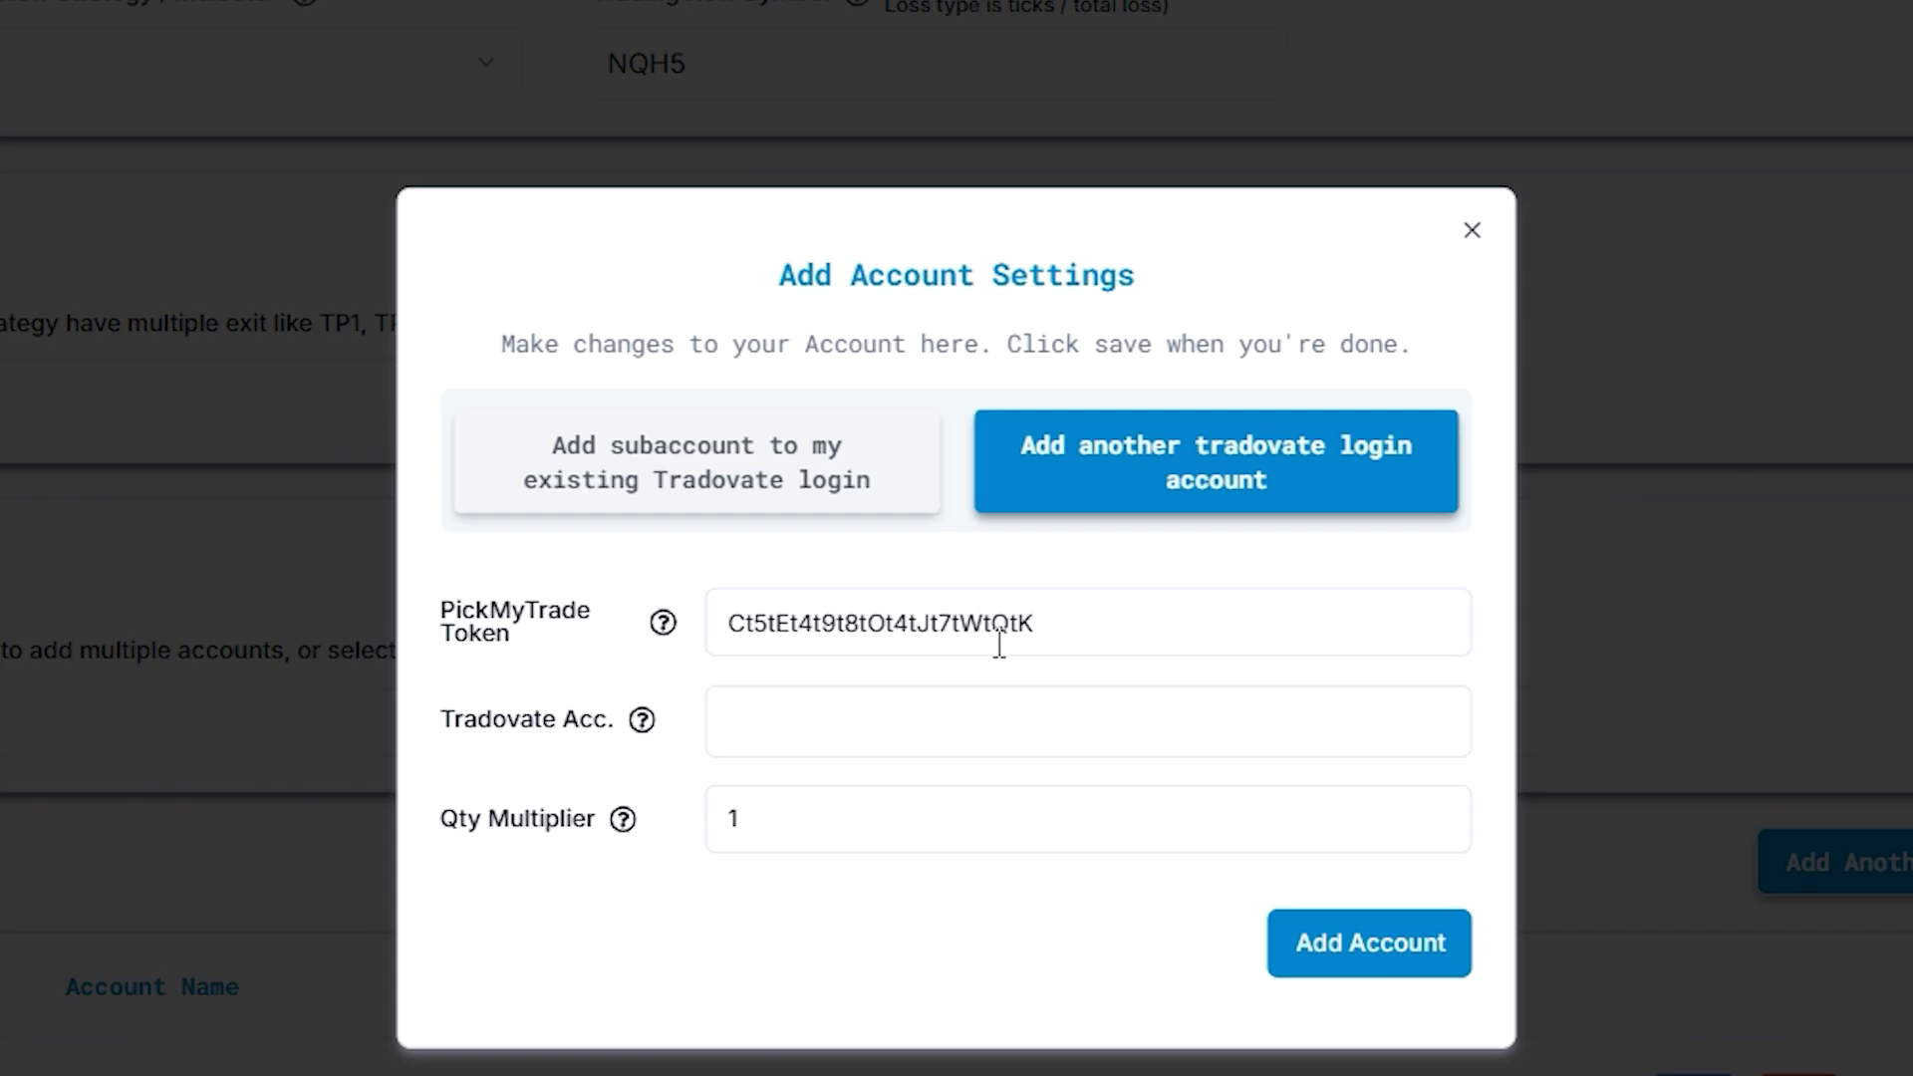
{"action": "left_click_drag", "start_coordinate": [1043, 626], "coordinate": [702, 626]}
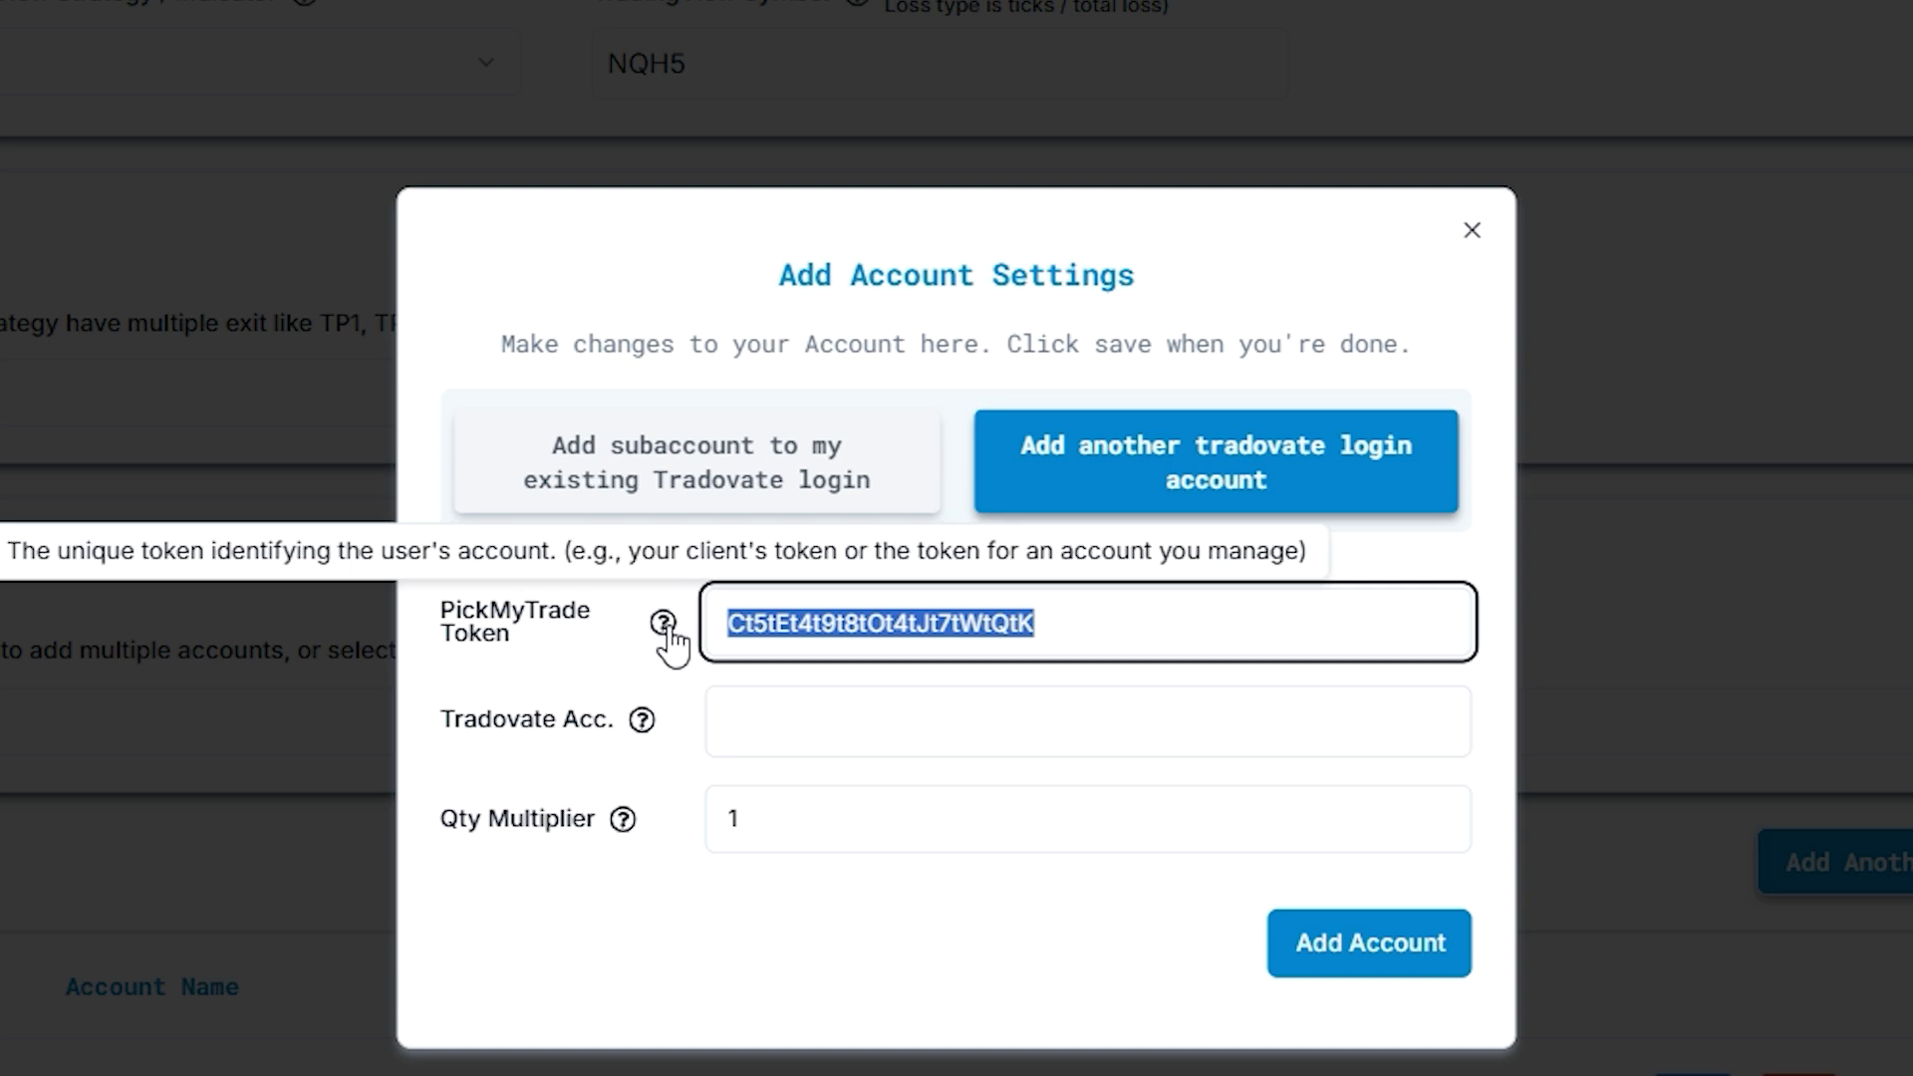
{"action": "left_click", "coordinate": [846, 724]}
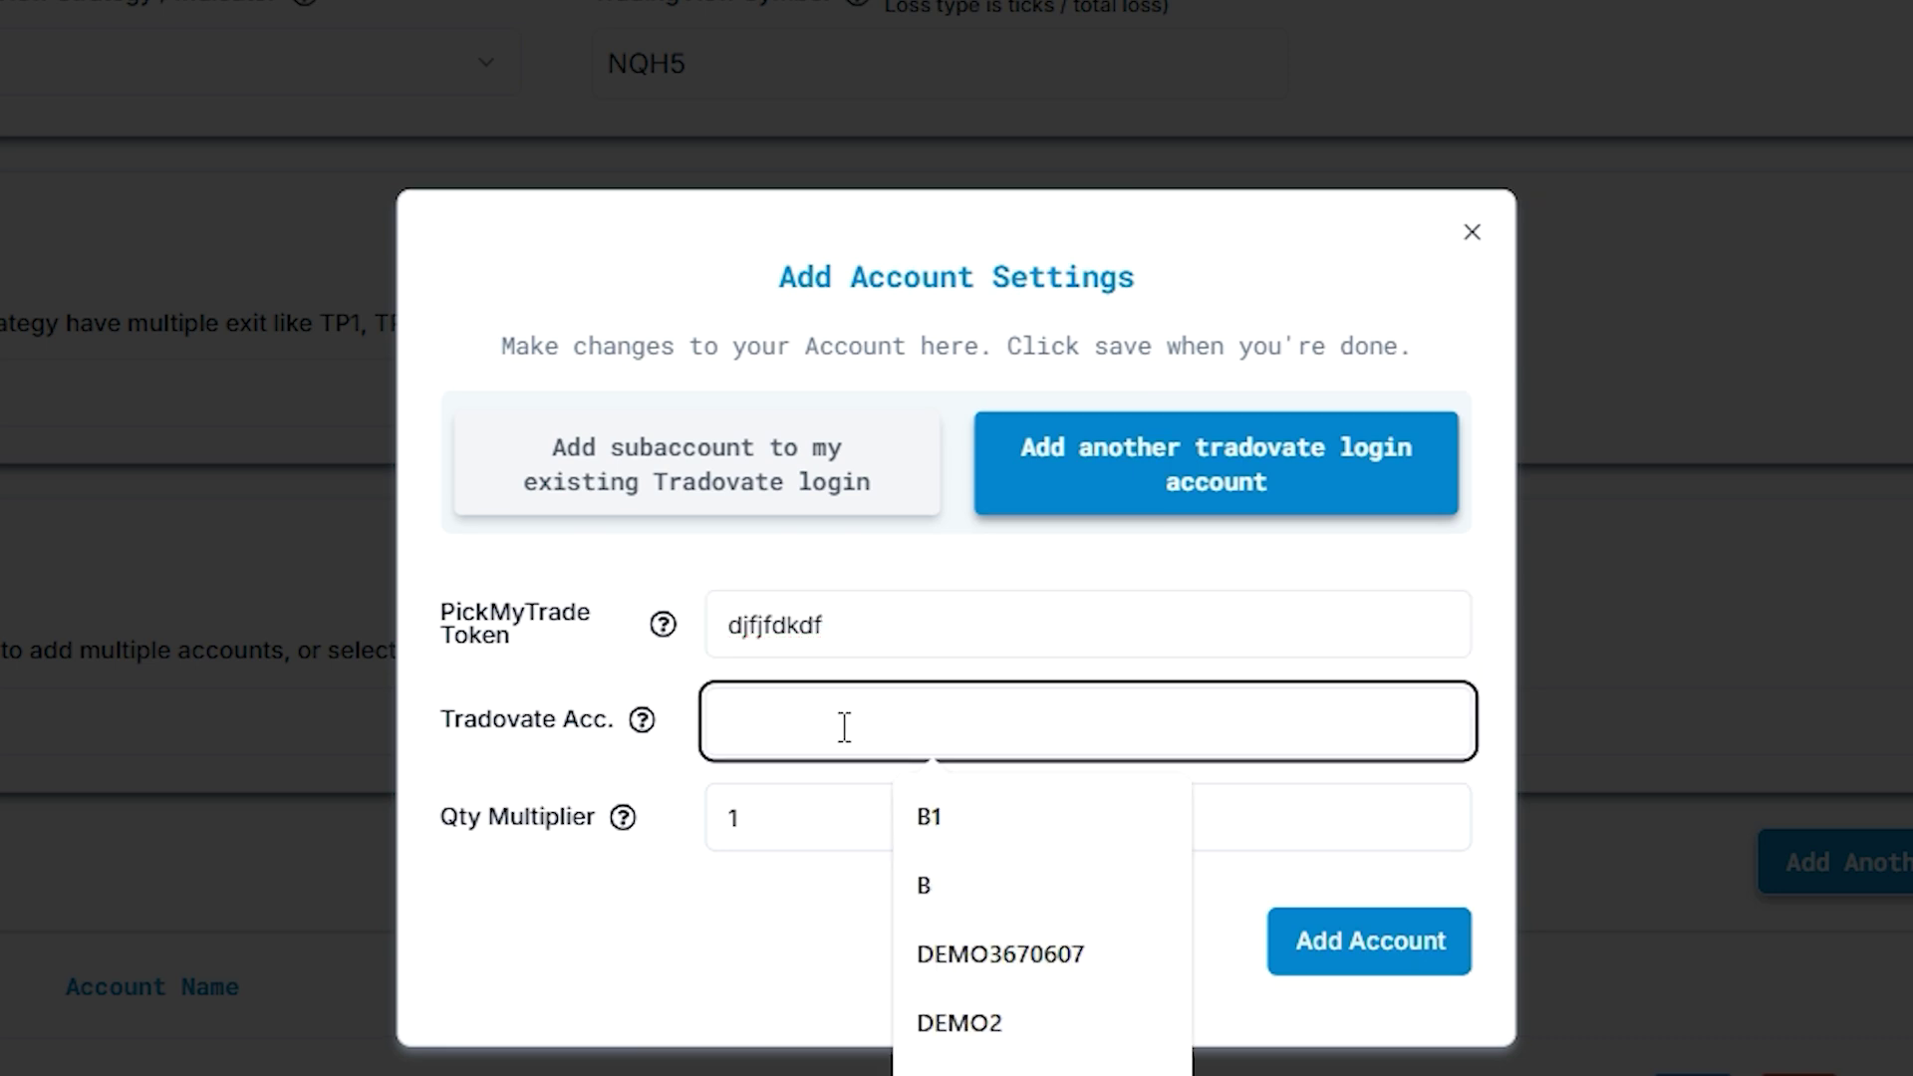
{"action": "left_click", "coordinate": [735, 818]}
{"action": "key", "text": "BackSpace"}
{"action": "type", "text": "2"}
{"action": "left_click", "coordinate": [1332, 942]}
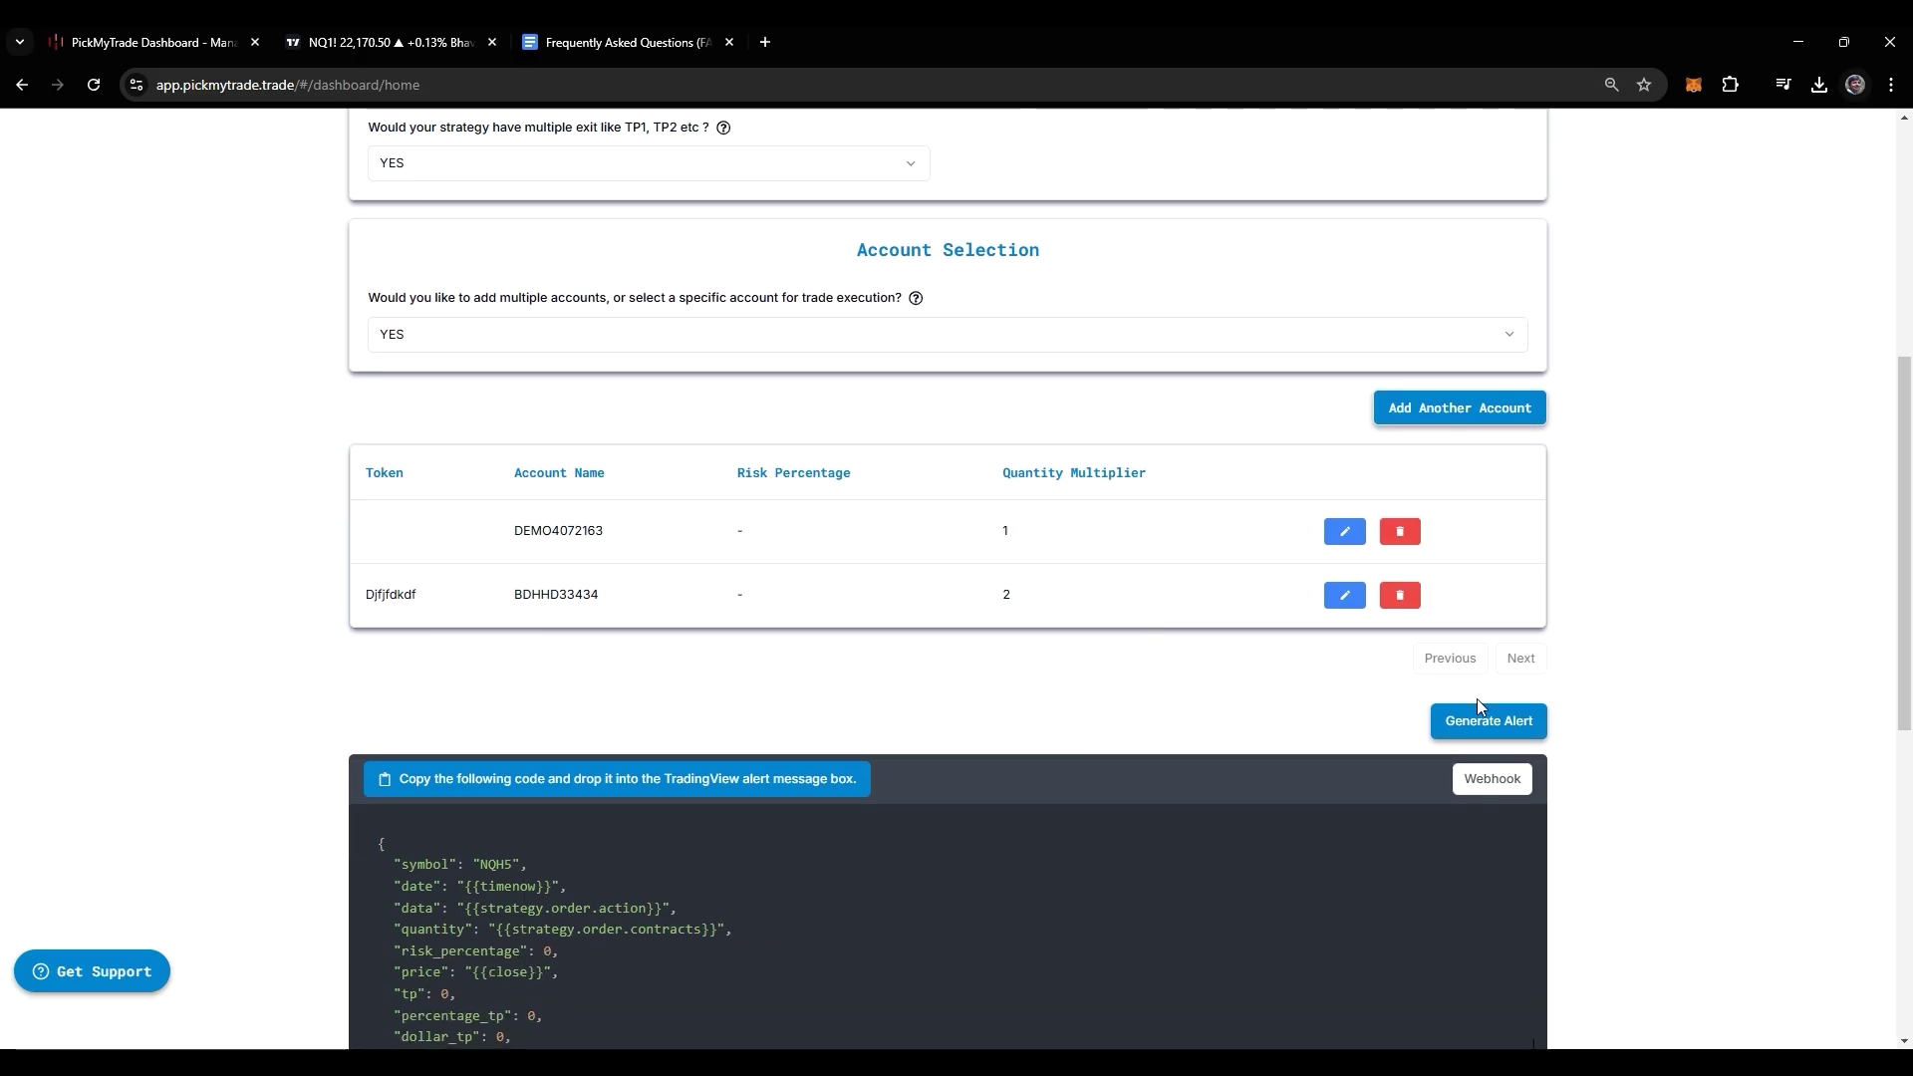
Generate the multi-account alert code and copy it
{"action": "left_click", "coordinate": [1485, 726]}
{"action": "left_click", "coordinate": [1188, 776]}
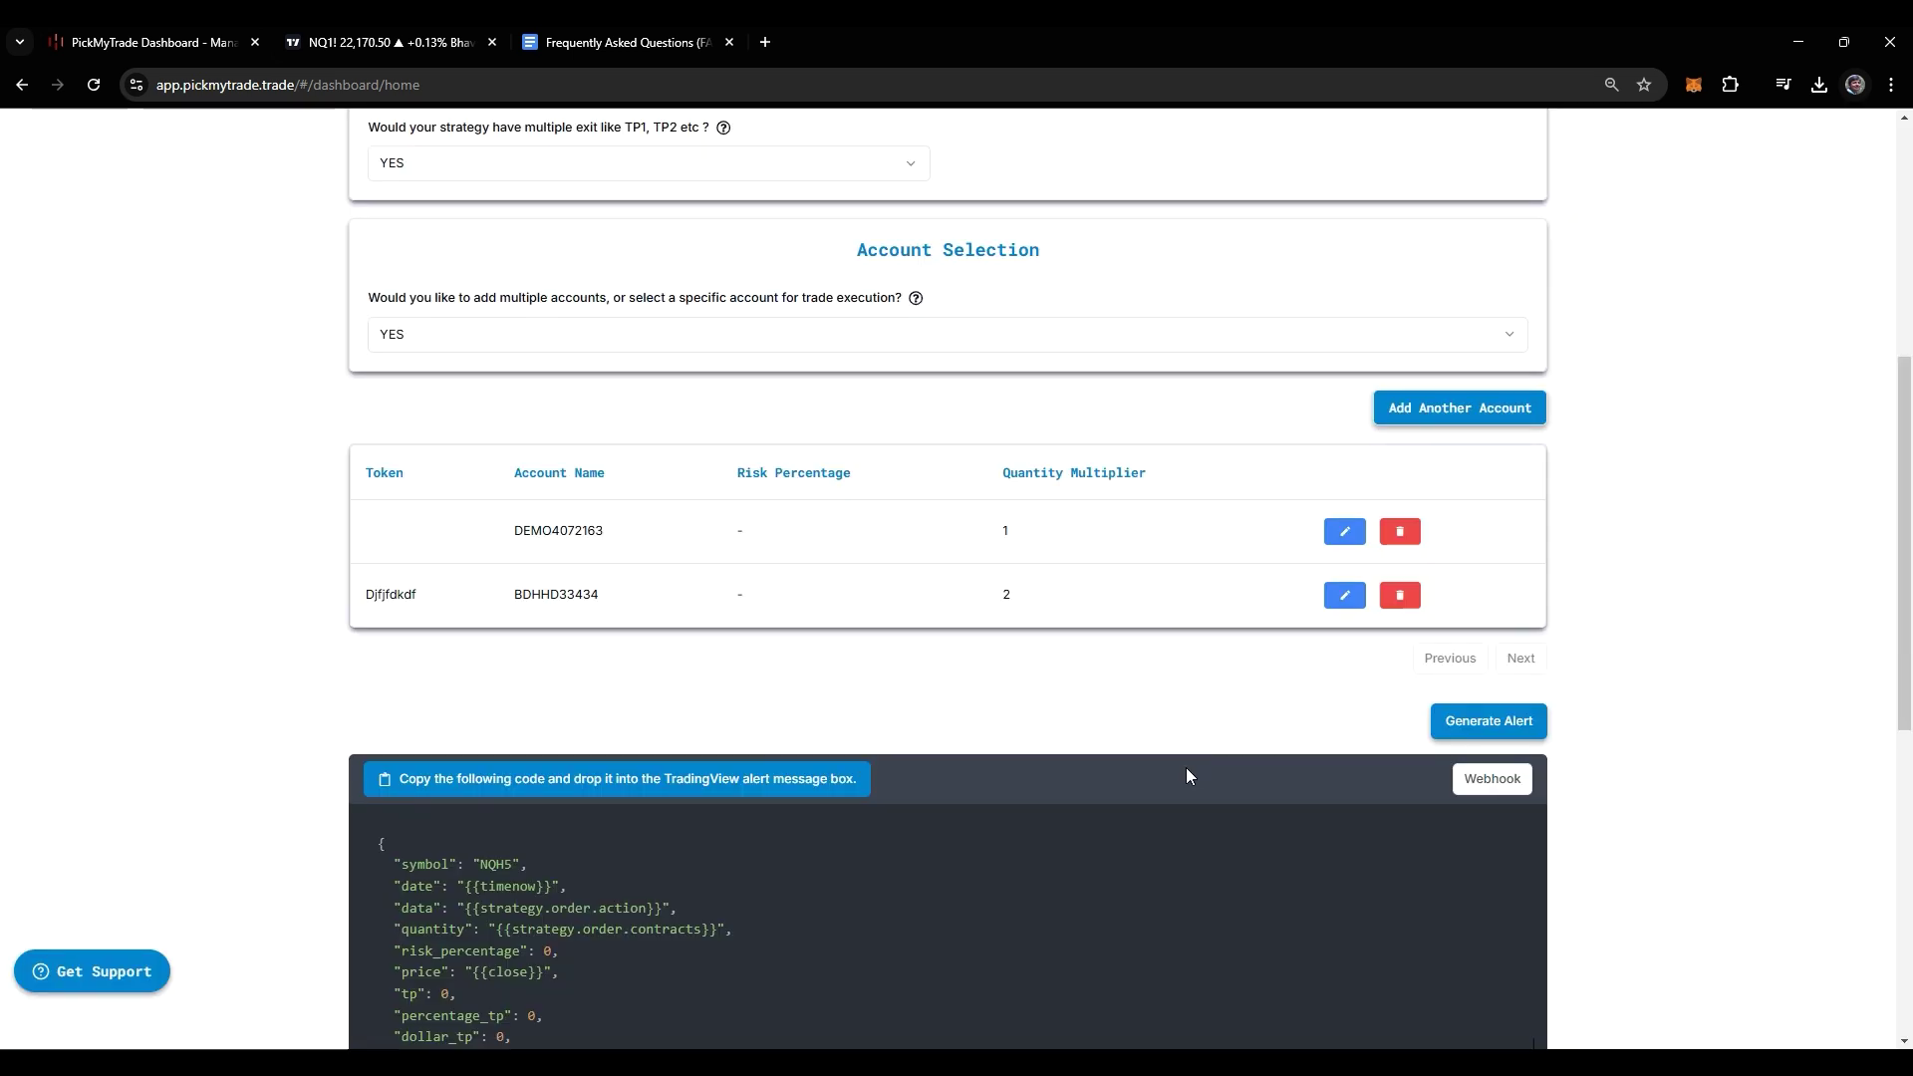
{"action": "scroll", "coordinate": [1140, 738], "scroll_direction": "down", "scroll_amount": 7}
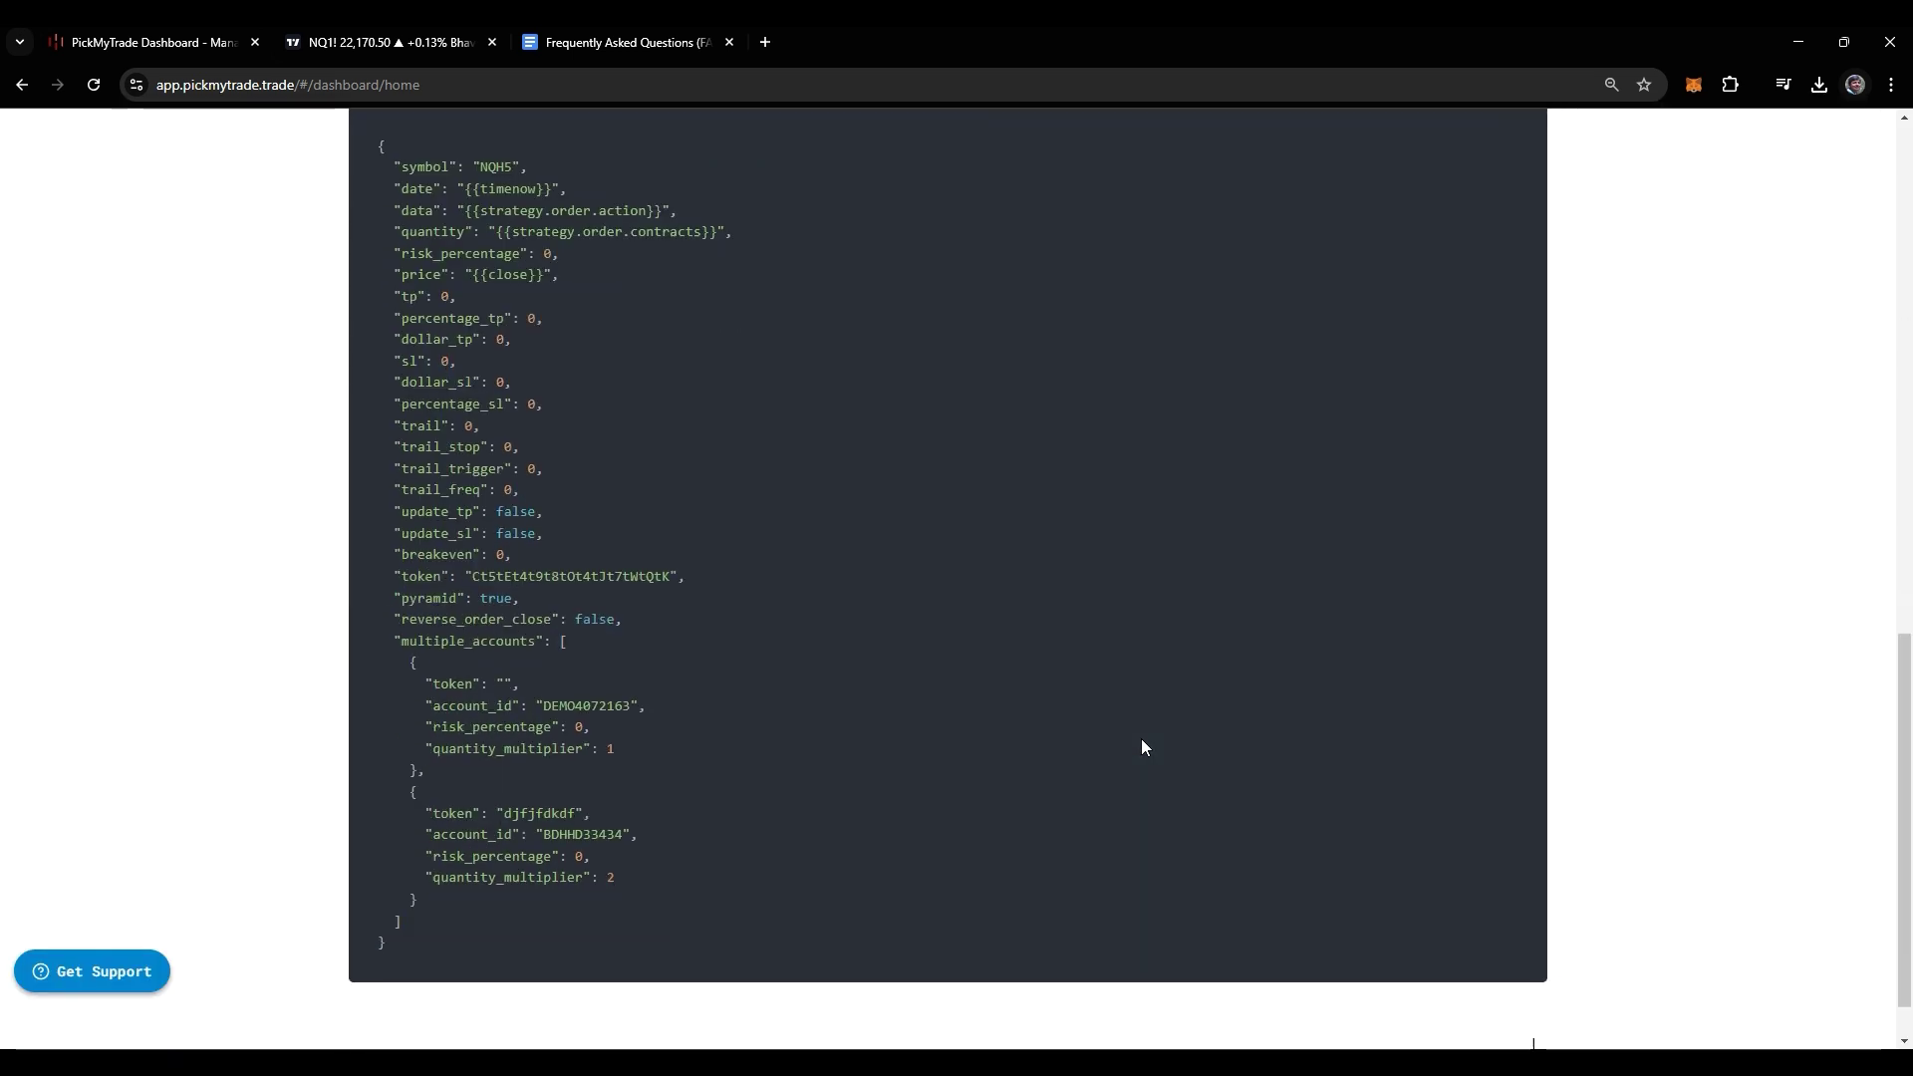
{"action": "scroll", "coordinate": [1142, 747], "scroll_direction": "up", "scroll_amount": 5}
{"action": "left_click", "coordinate": [654, 592]}
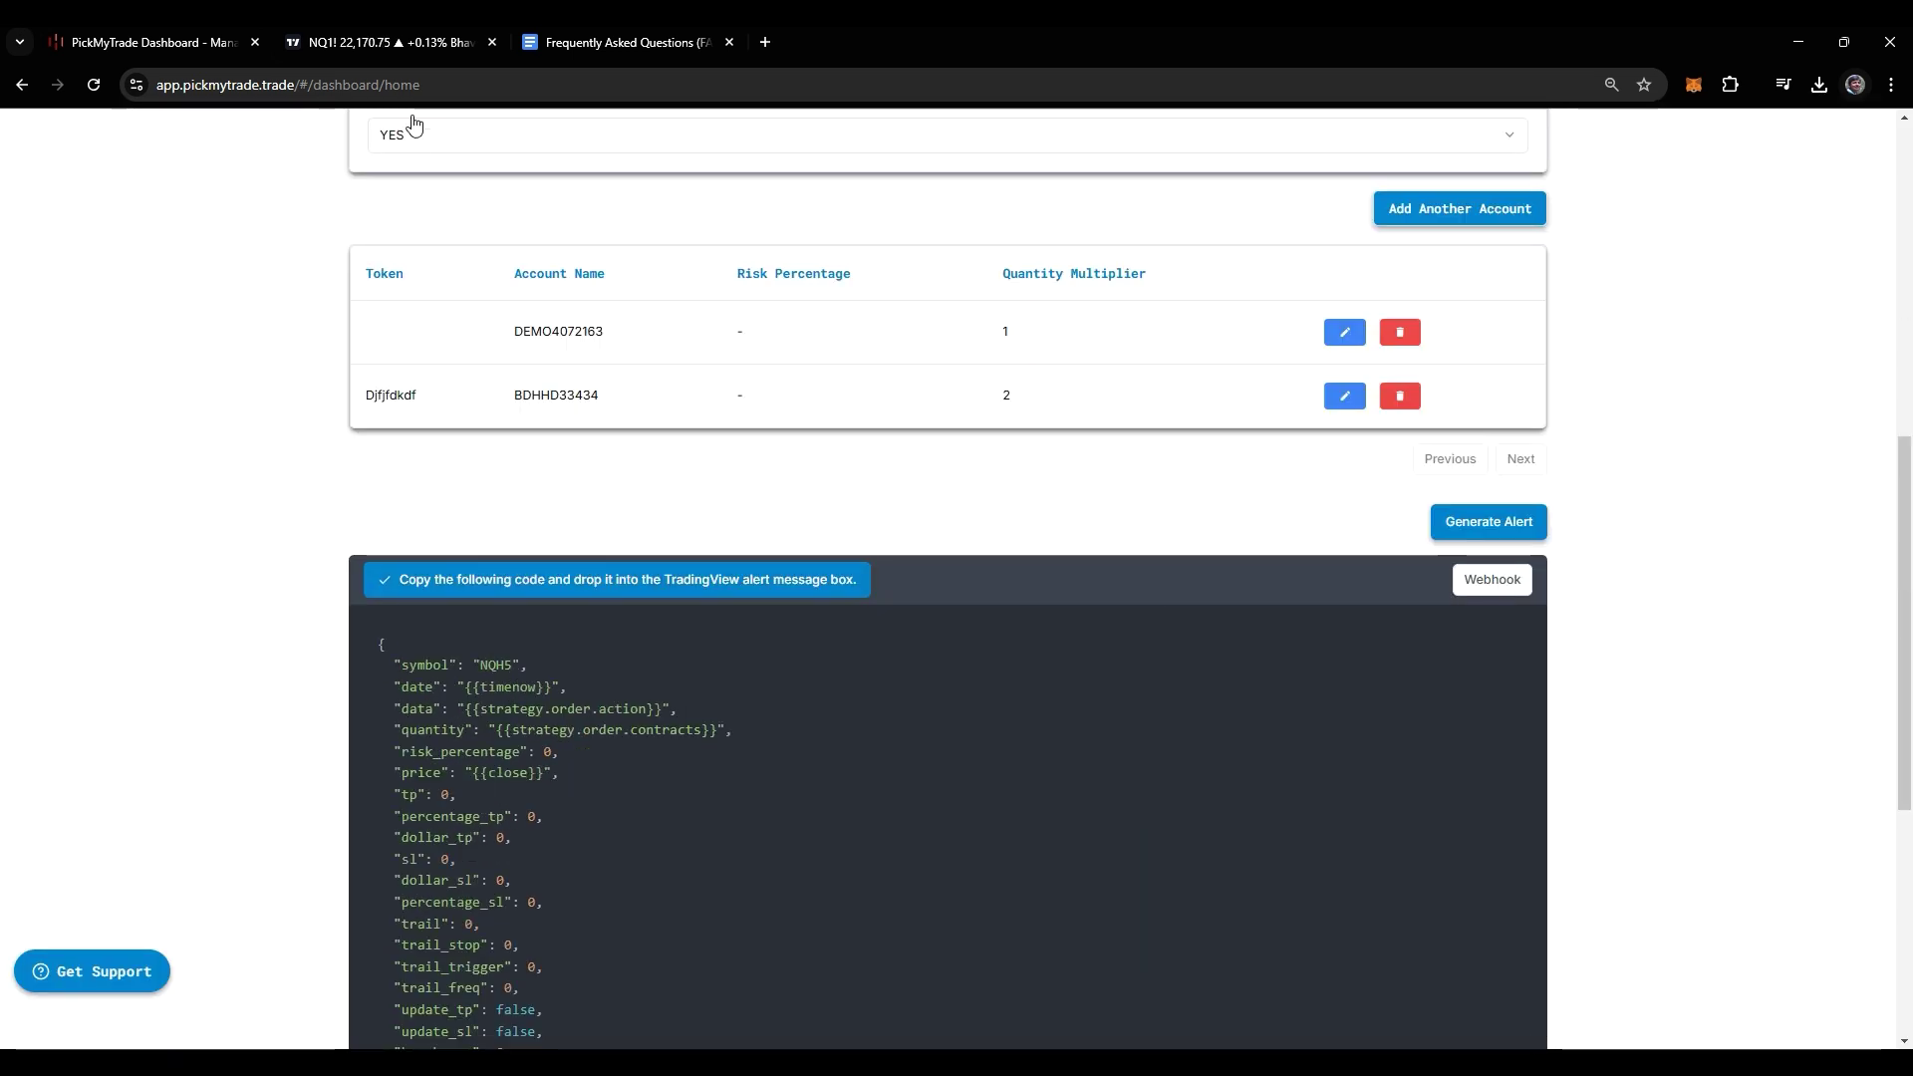
Set the TradingView alert's symbol to NQ1! and clear its default message
{"action": "left_click", "coordinate": [399, 42]}
{"action": "left_click", "coordinate": [1000, 304]}
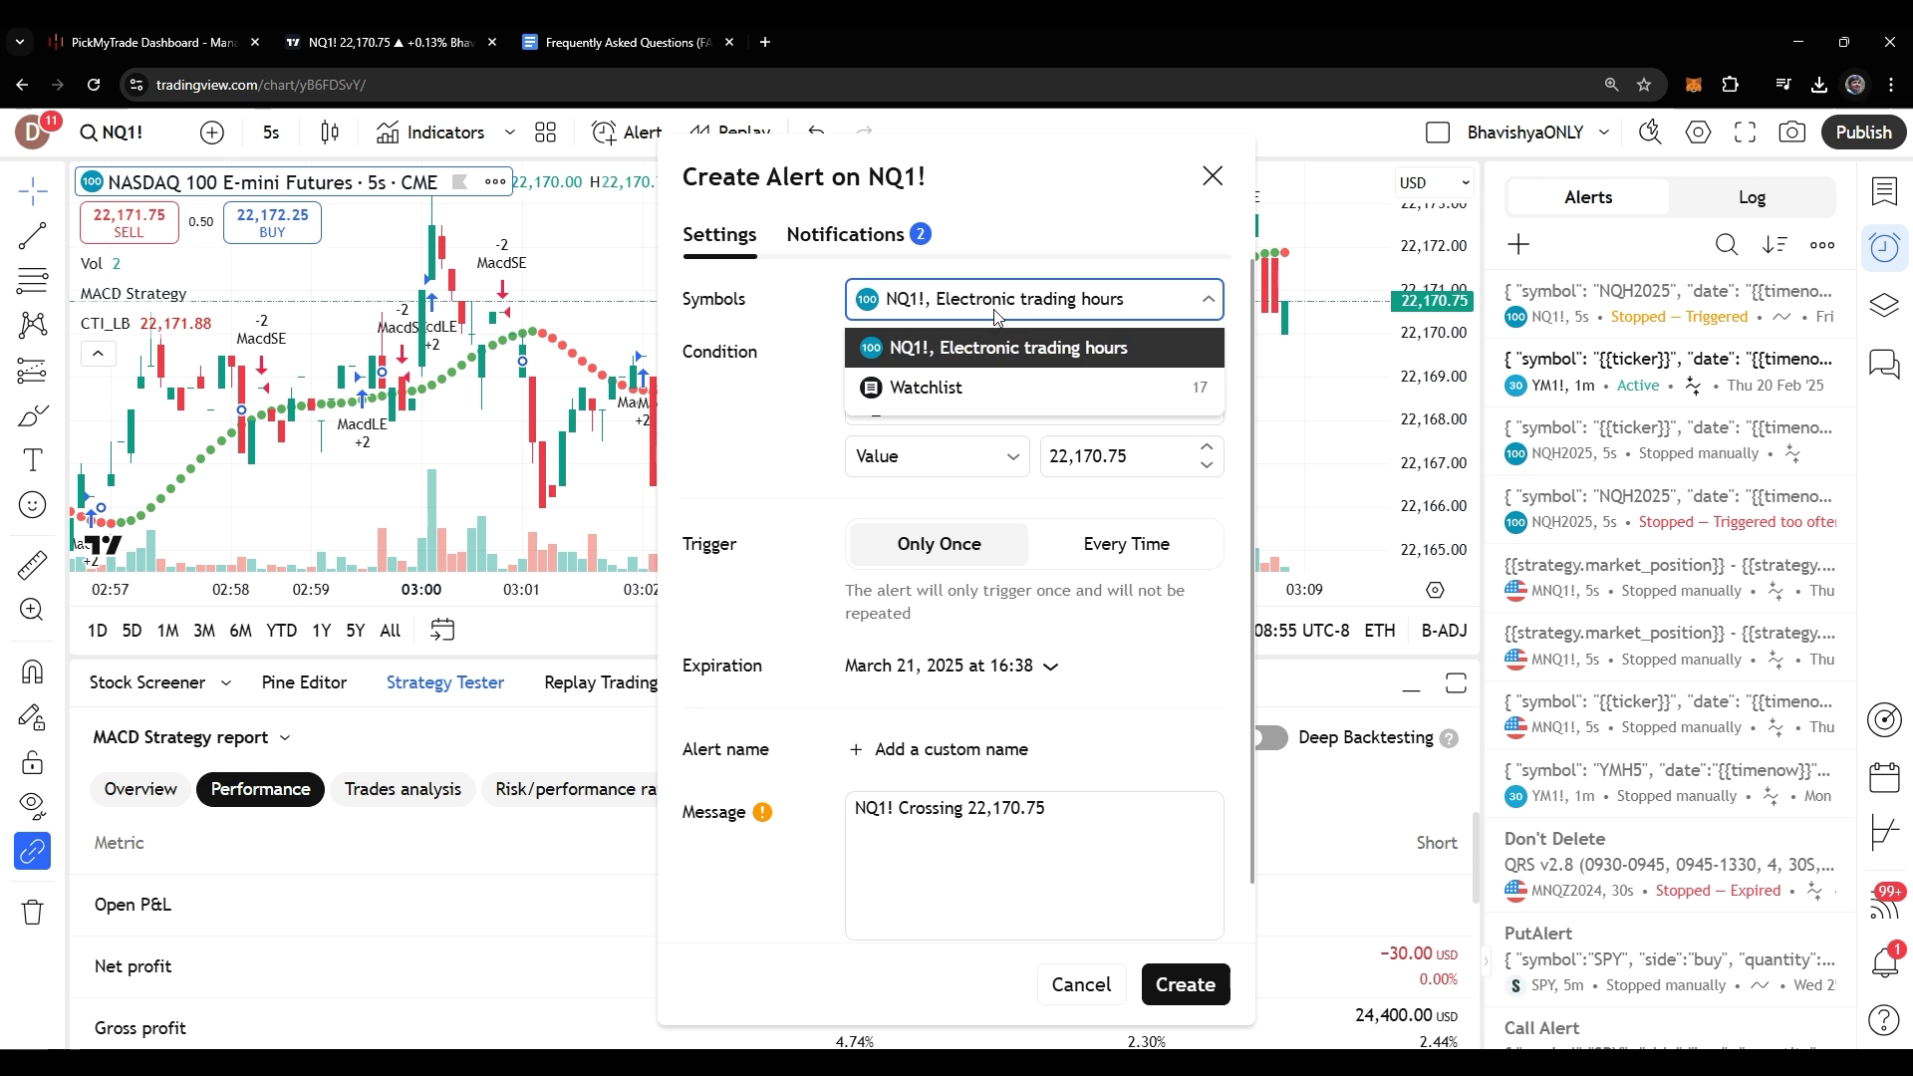
{"action": "left_click", "coordinate": [1006, 347]}
{"action": "left_click", "coordinate": [936, 653]}
{"action": "key", "text": "ctrl+a"}
{"action": "key", "text": "BackSpace"}
Copy PickMyTrade's webhook URL for the TradingView alert
{"action": "key", "text": "ctrl+shift+Tab"}
{"action": "left_click", "coordinate": [1492, 579]}
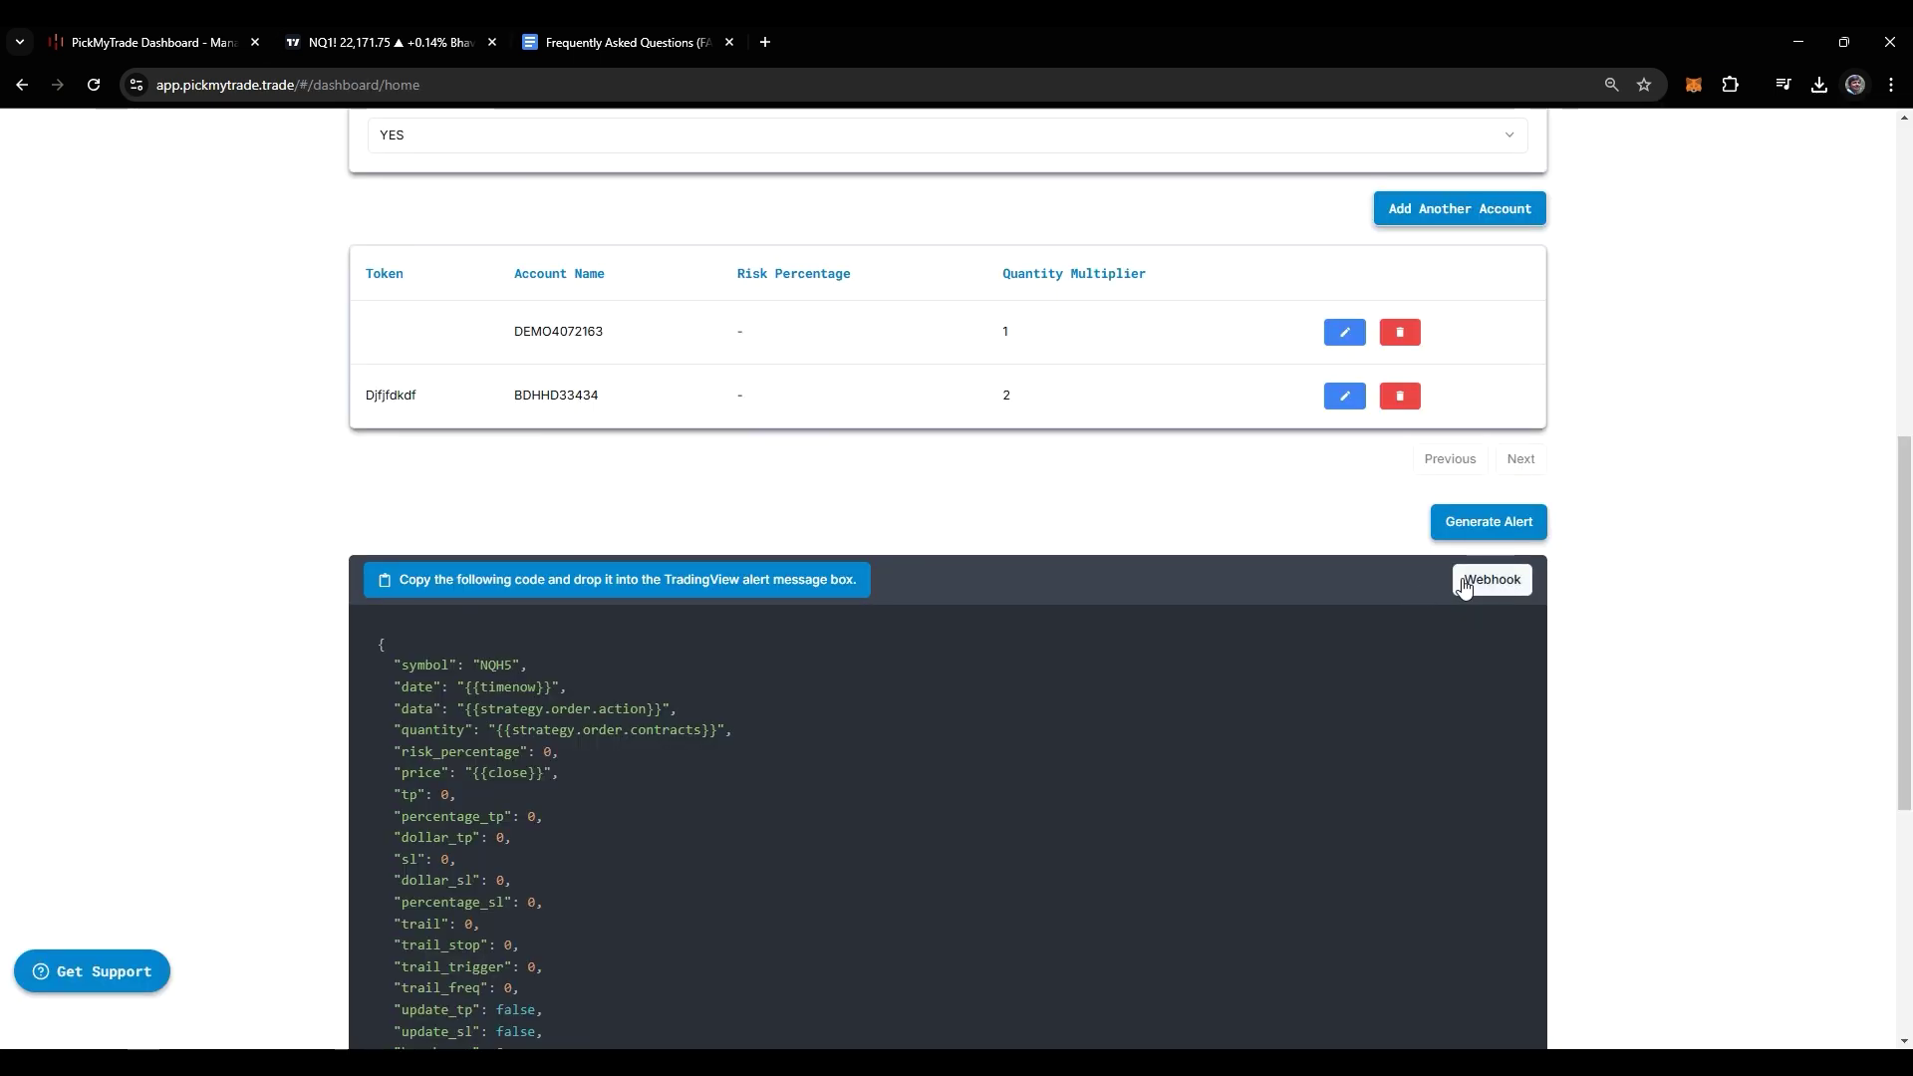
{"action": "left_click", "coordinate": [399, 42]}
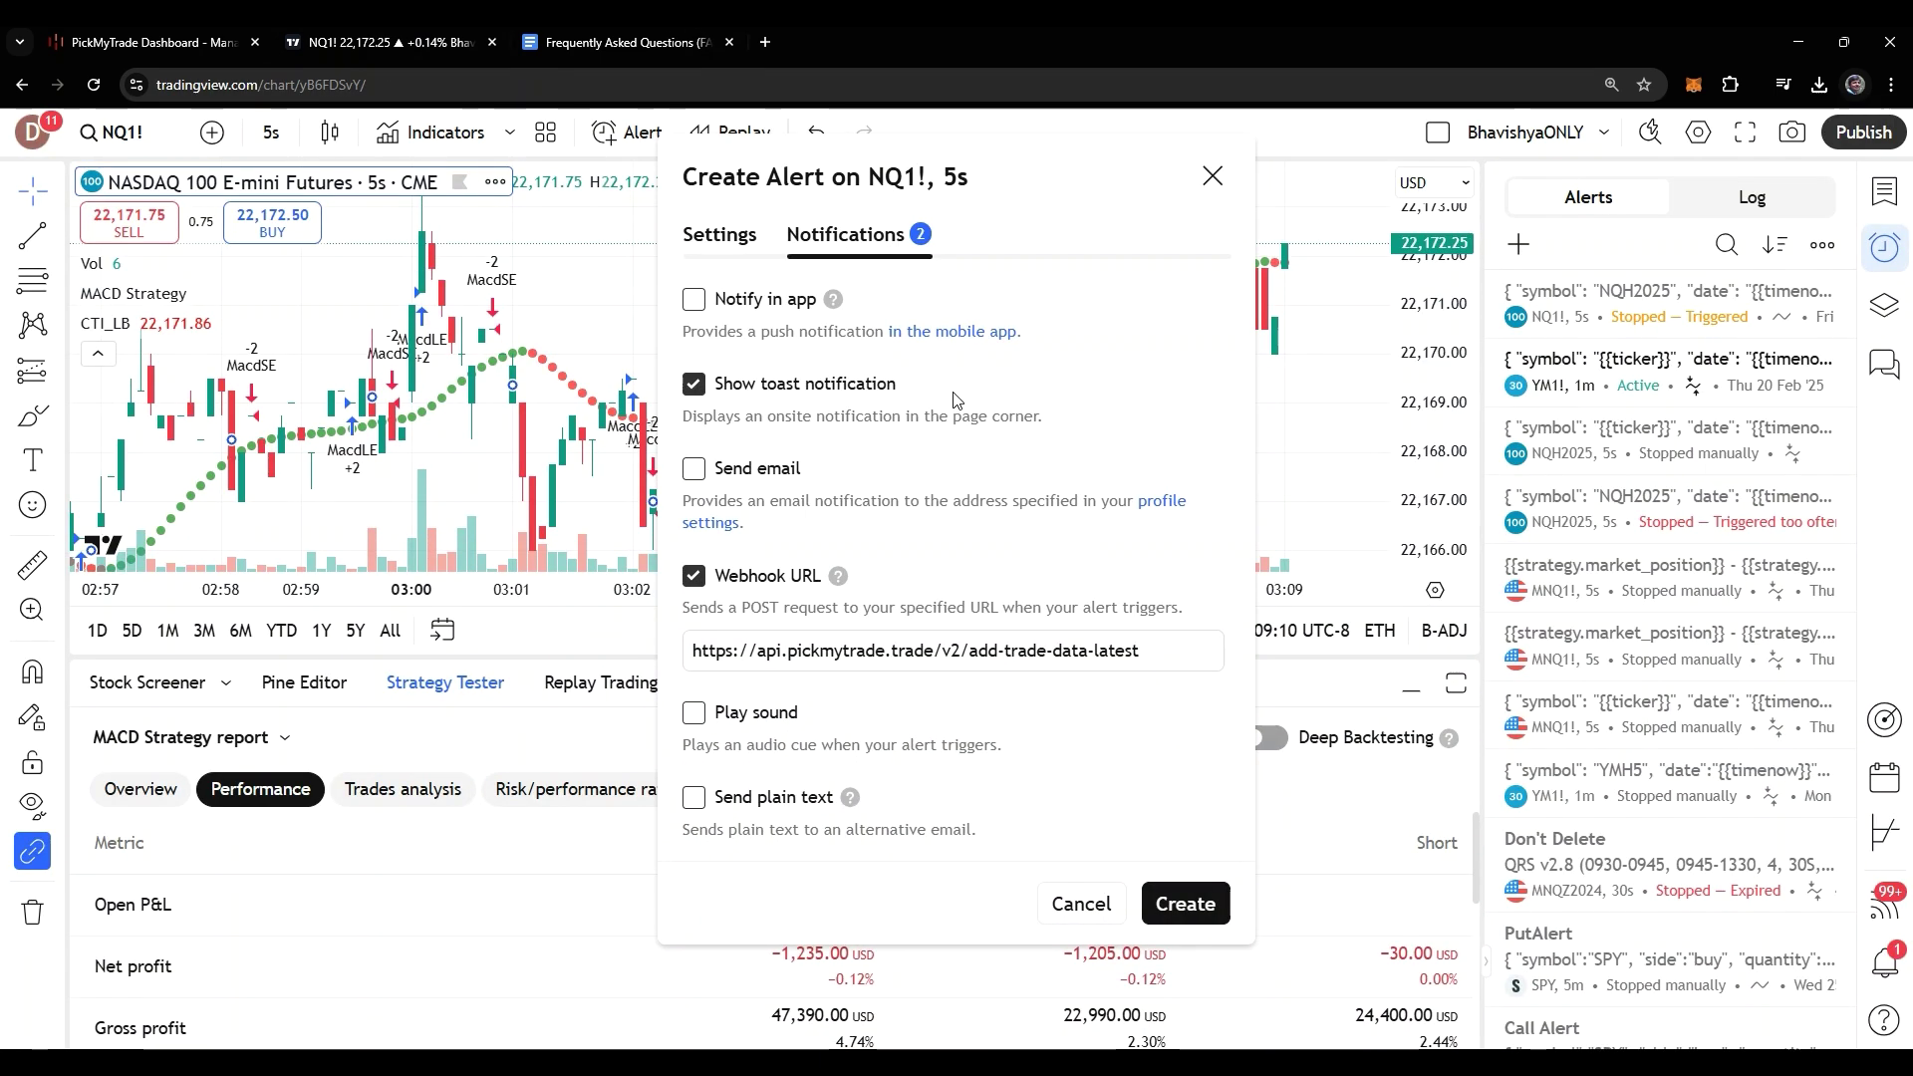